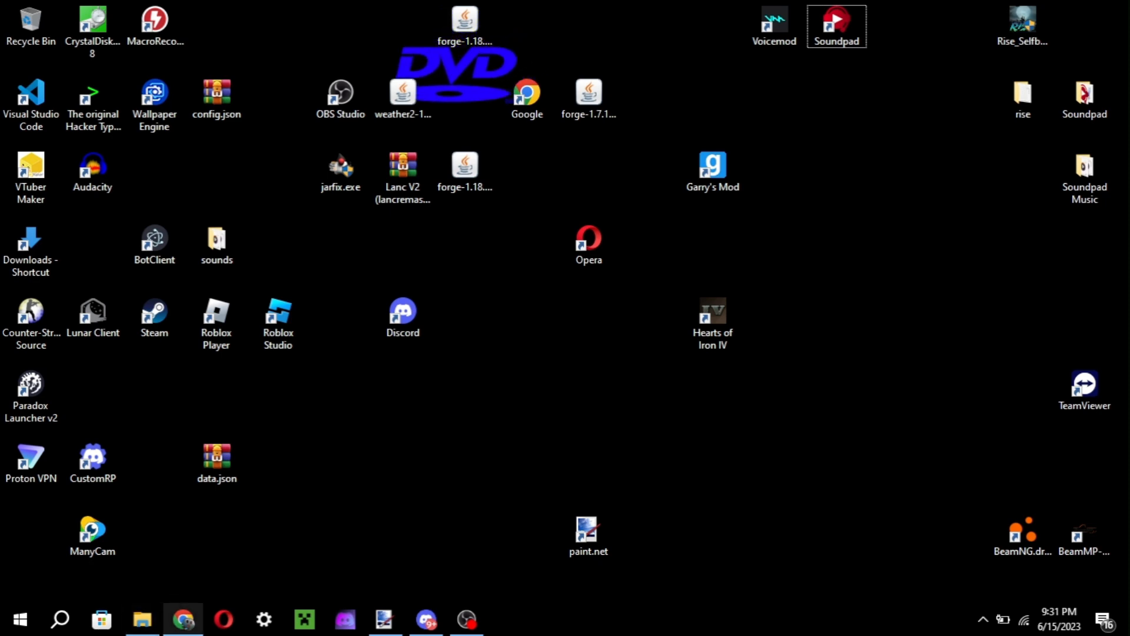
Open getpaint.net in Chrome and go to the download page for paint.net 5.0.6.
click(184, 619)
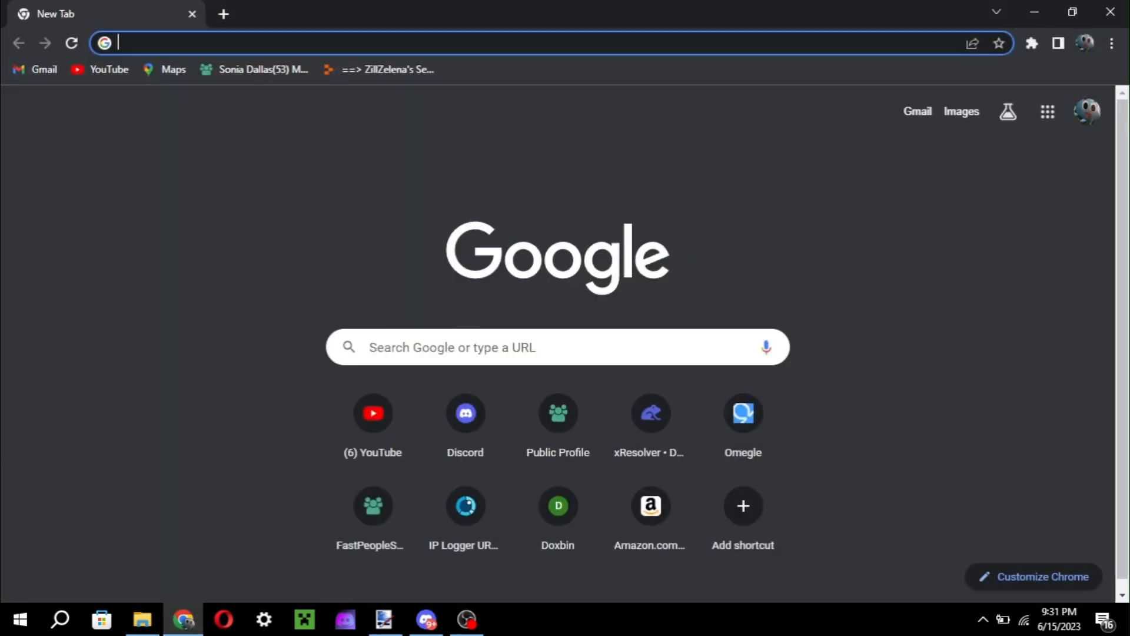
click(377, 43)
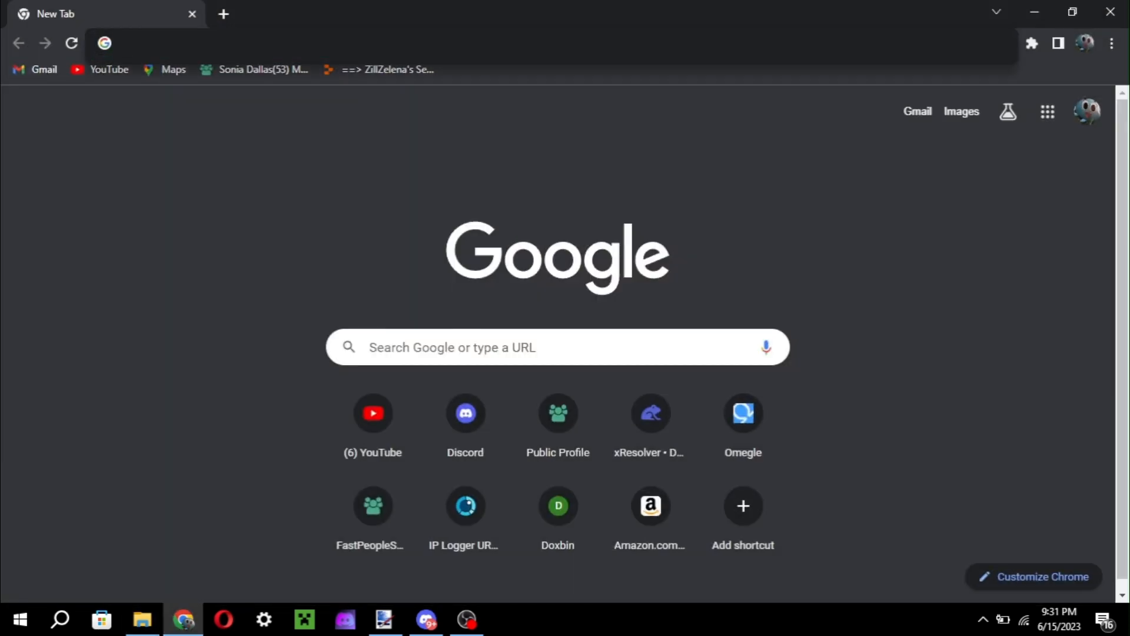
text(getp)
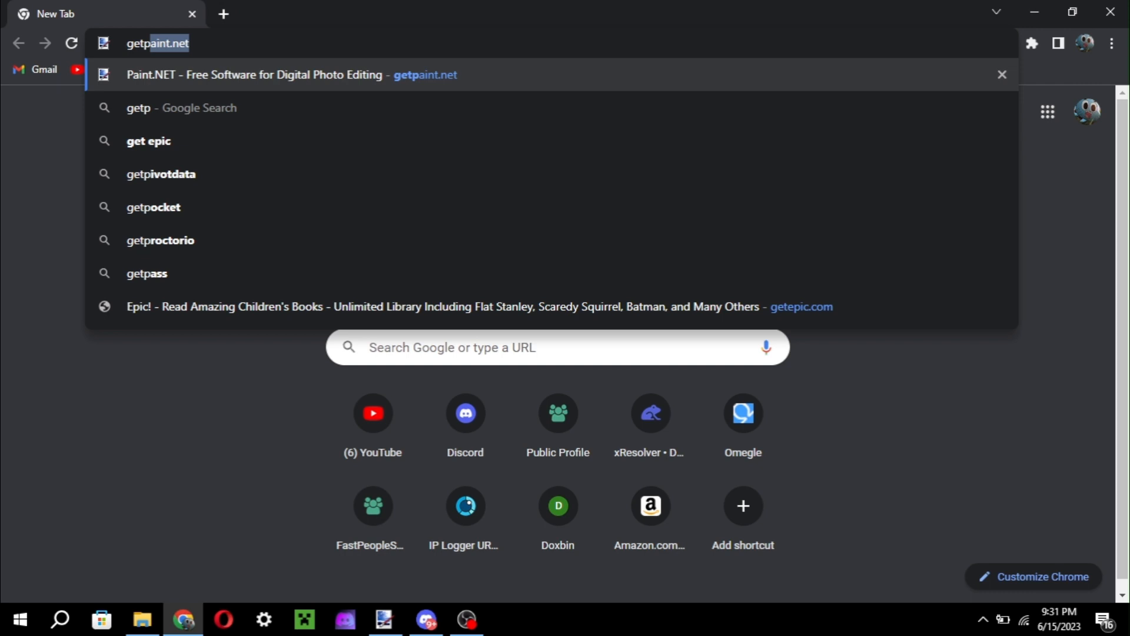
key(Return)
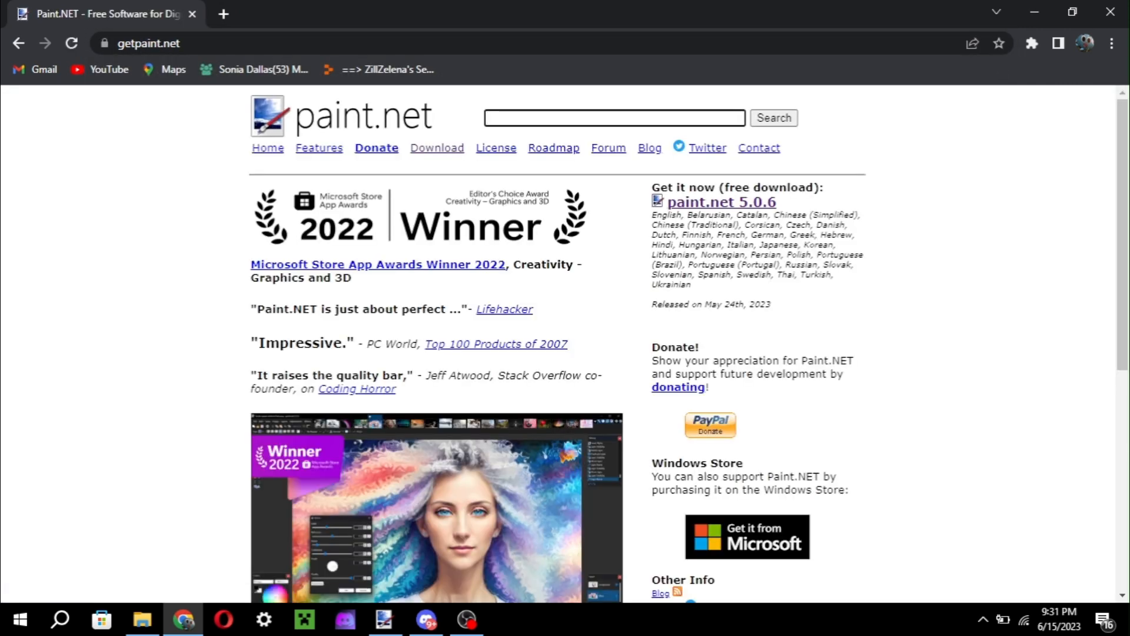
scroll(565, 344, down, 1)
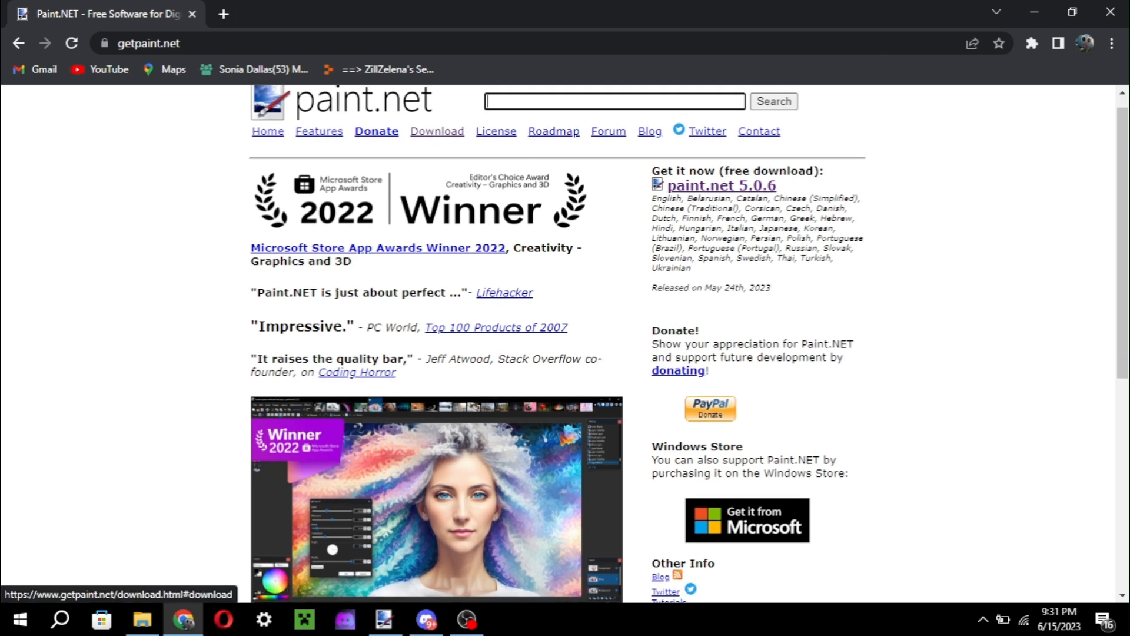
click(722, 186)
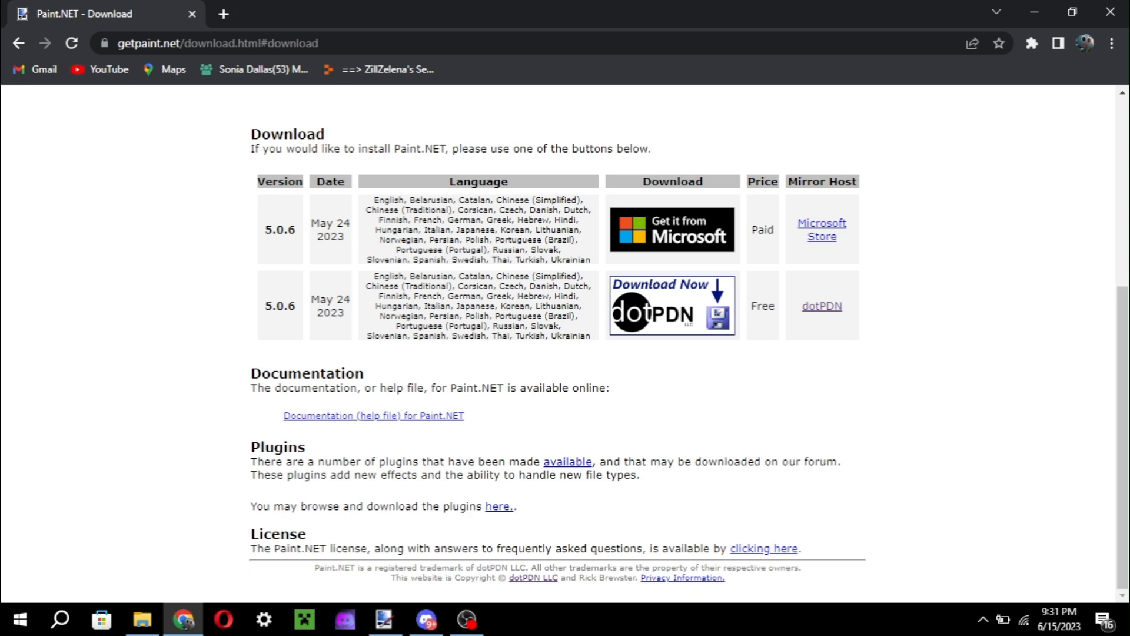
Switch to paint.net, look over the world map at several zoom levels, and check the Open dialog's files without opening any.
click(385, 620)
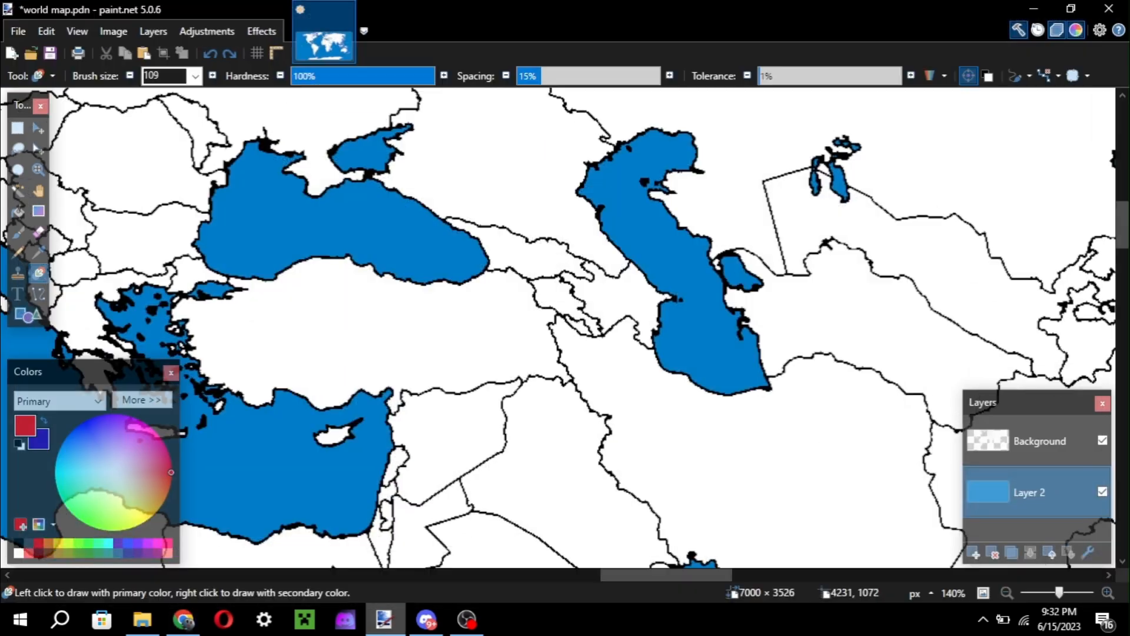
scroll(474, 396, down, 5)
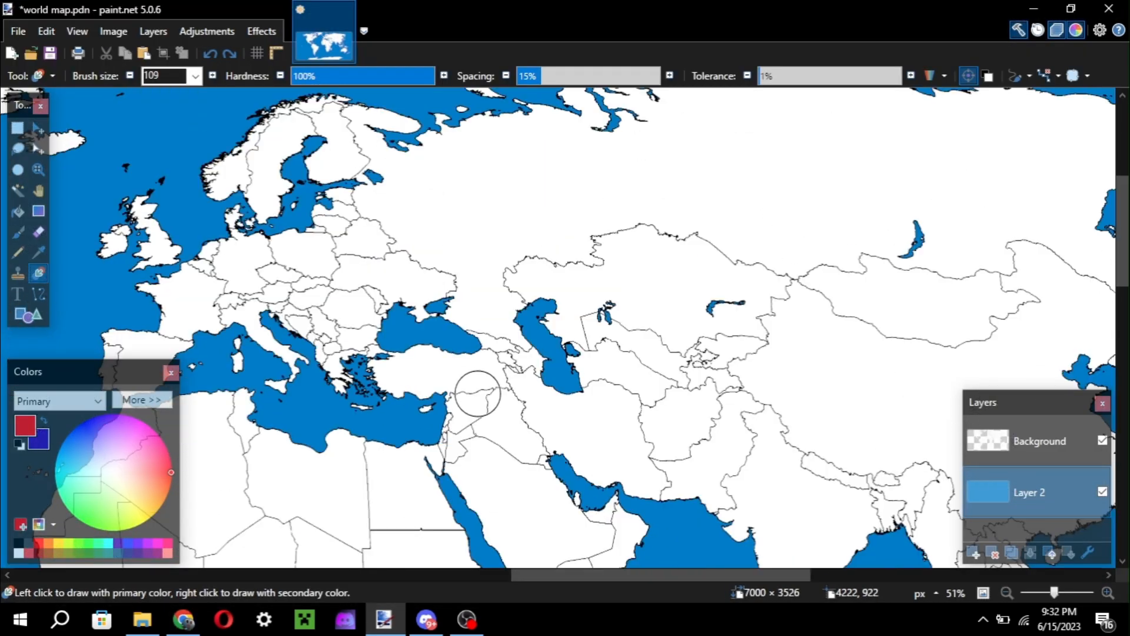
scroll(475, 323, down, 5)
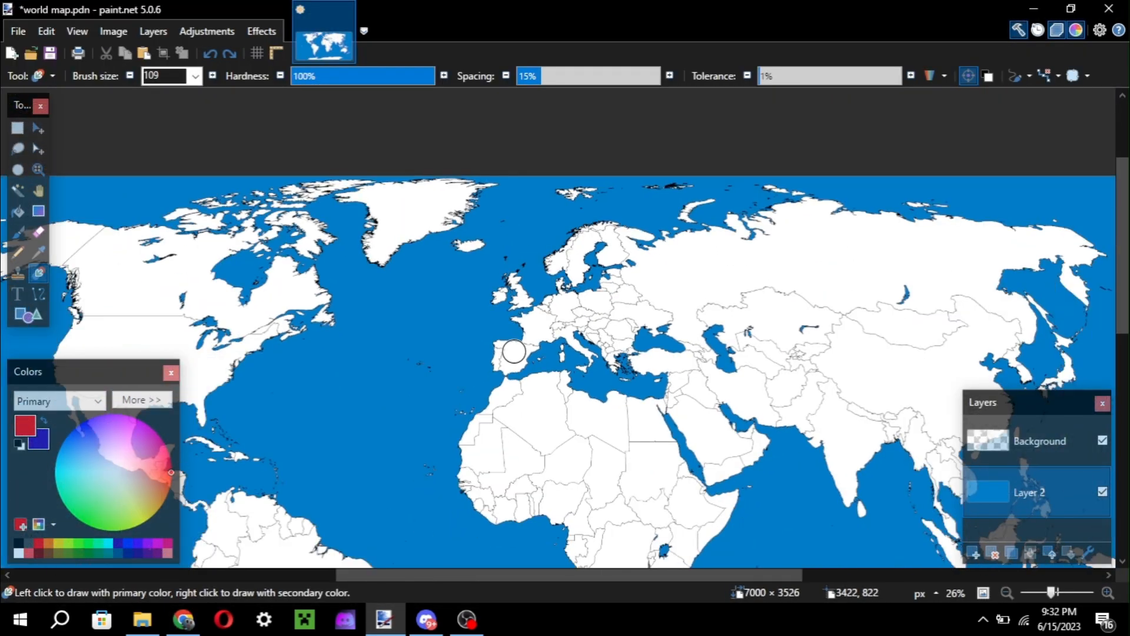
scroll(514, 351, up, 3)
scroll(514, 352, down, 2)
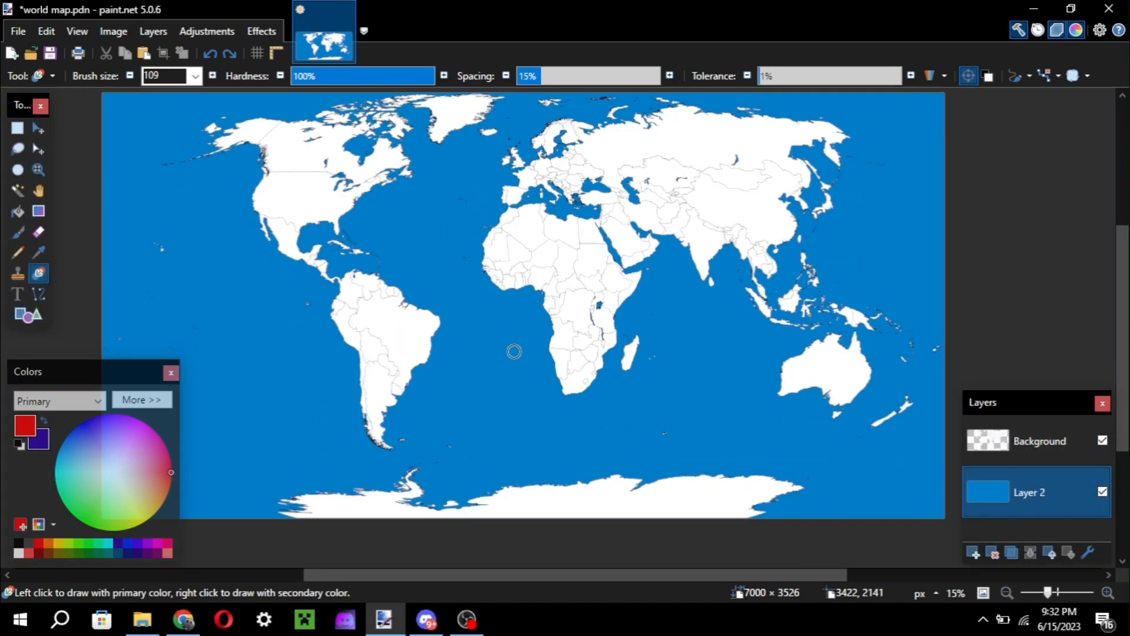
scroll(514, 352, down, 3)
scroll(514, 347, up, 1)
scroll(515, 350, up, 2)
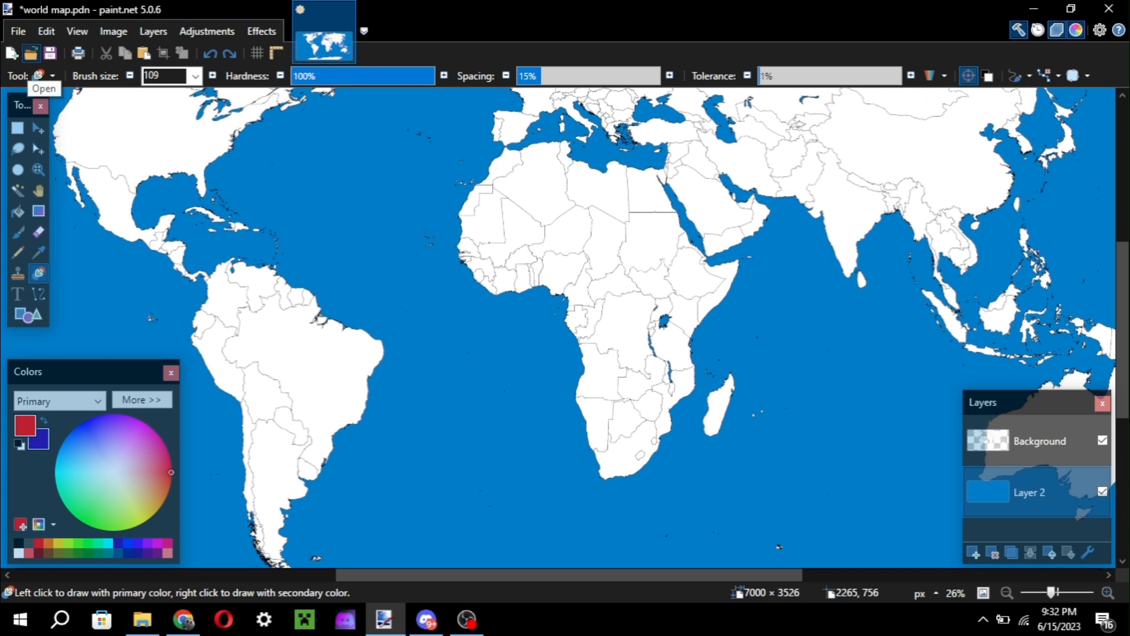
click(31, 53)
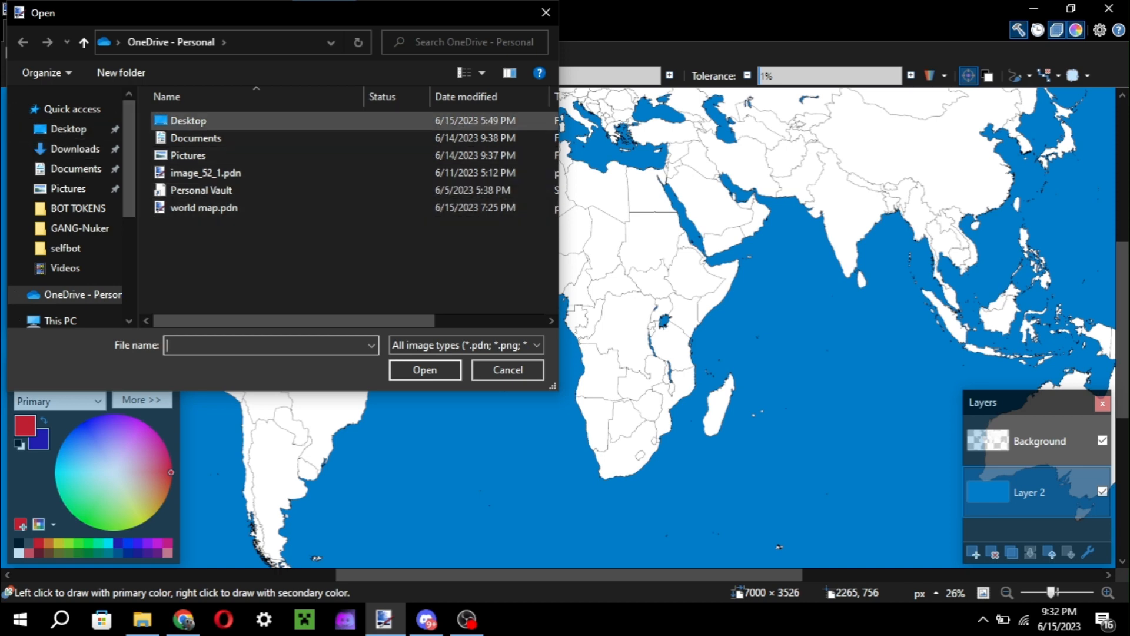
click(546, 13)
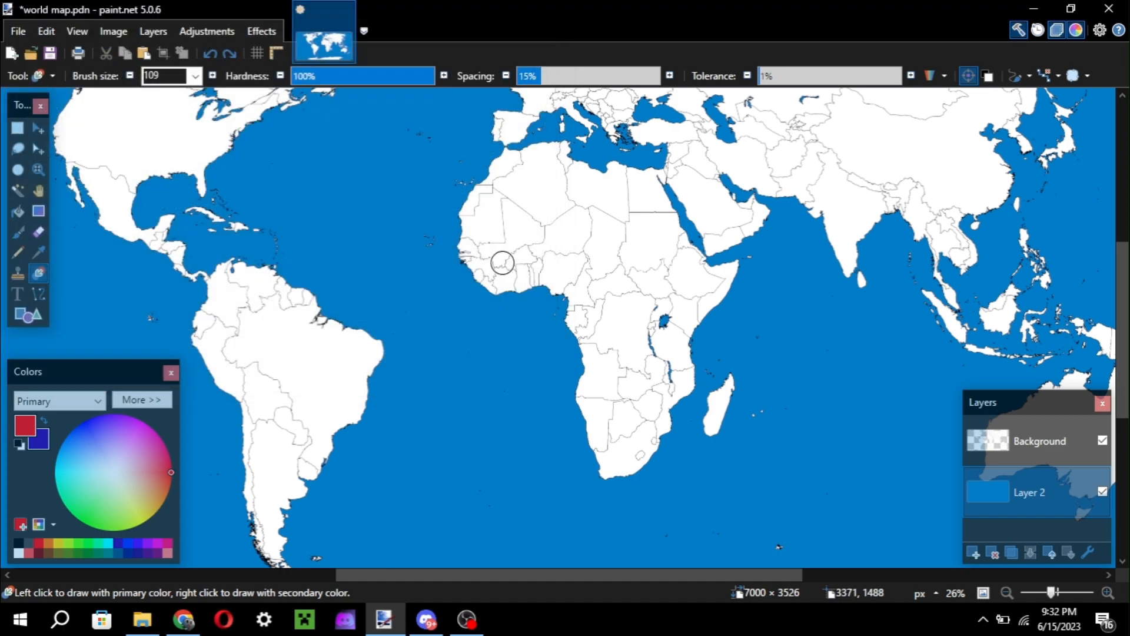
Examine the world map's coastlines and country borders around the Atlantic, Africa, Europe and Greenland.
scroll(322, 249, down, 5)
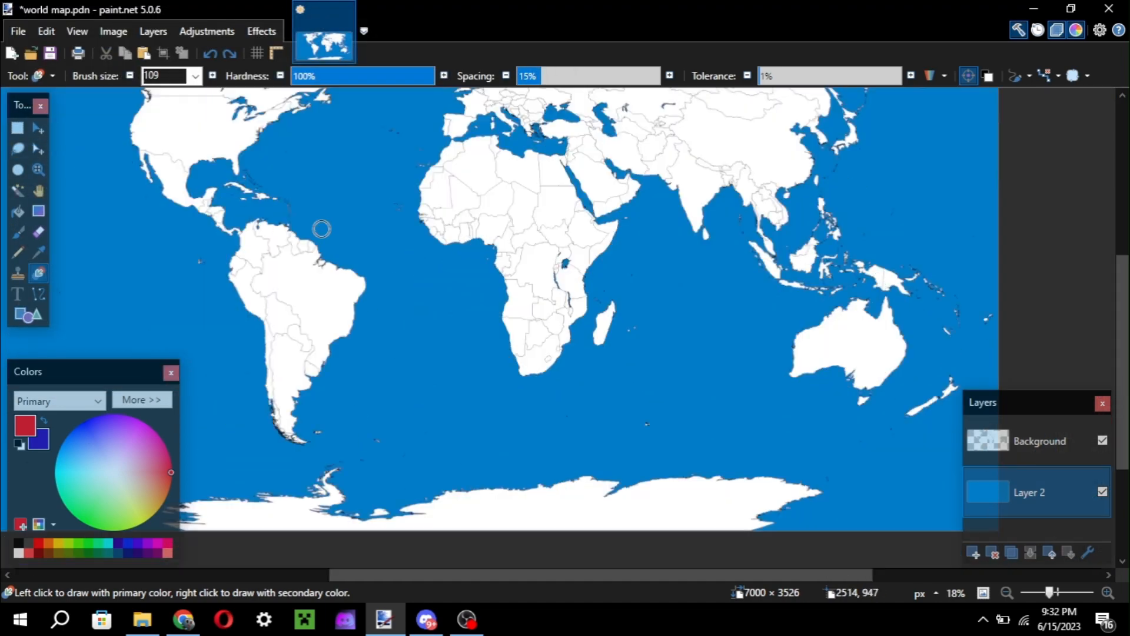
scroll(321, 248, up, 8)
ctrl+scroll(322, 249, up, 2)
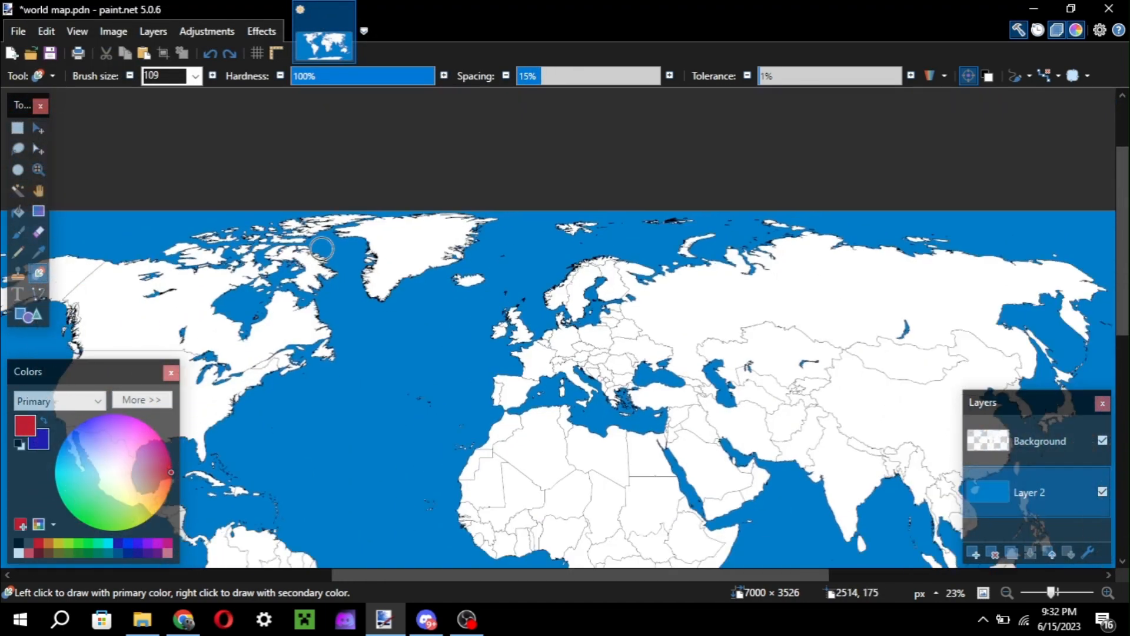
scroll(322, 249, down, 5)
scroll(321, 249, left, 6)
scroll(321, 248, up, 2)
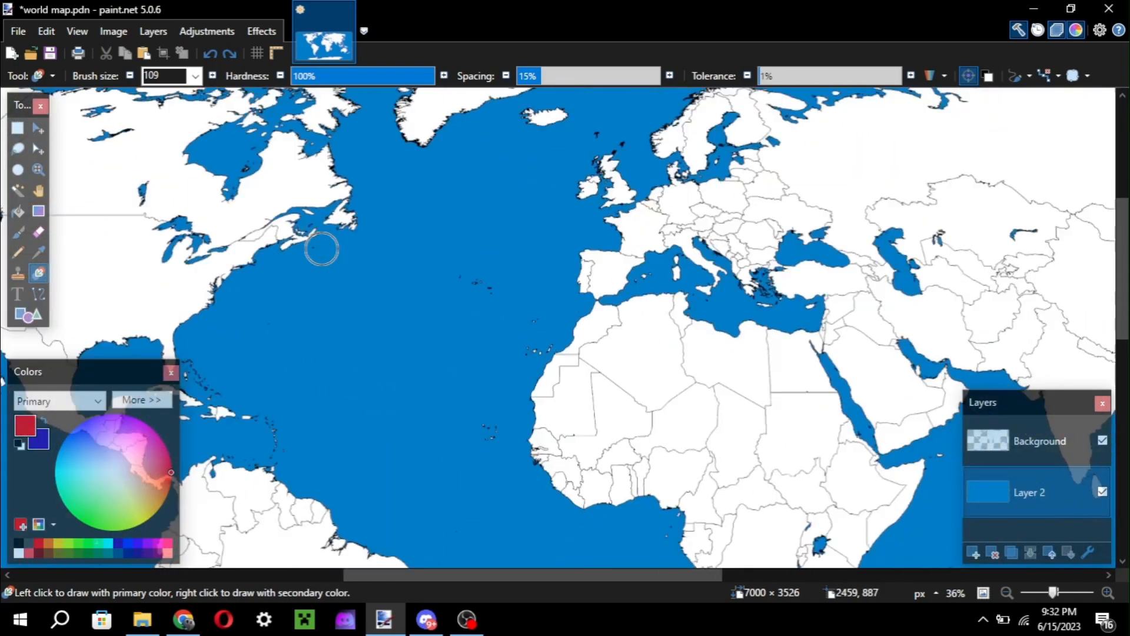
scroll(322, 249, right, 4)
scroll(321, 248, down, 2)
scroll(322, 248, left, 1)
scroll(321, 248, up, 1)
scroll(322, 248, right, 4)
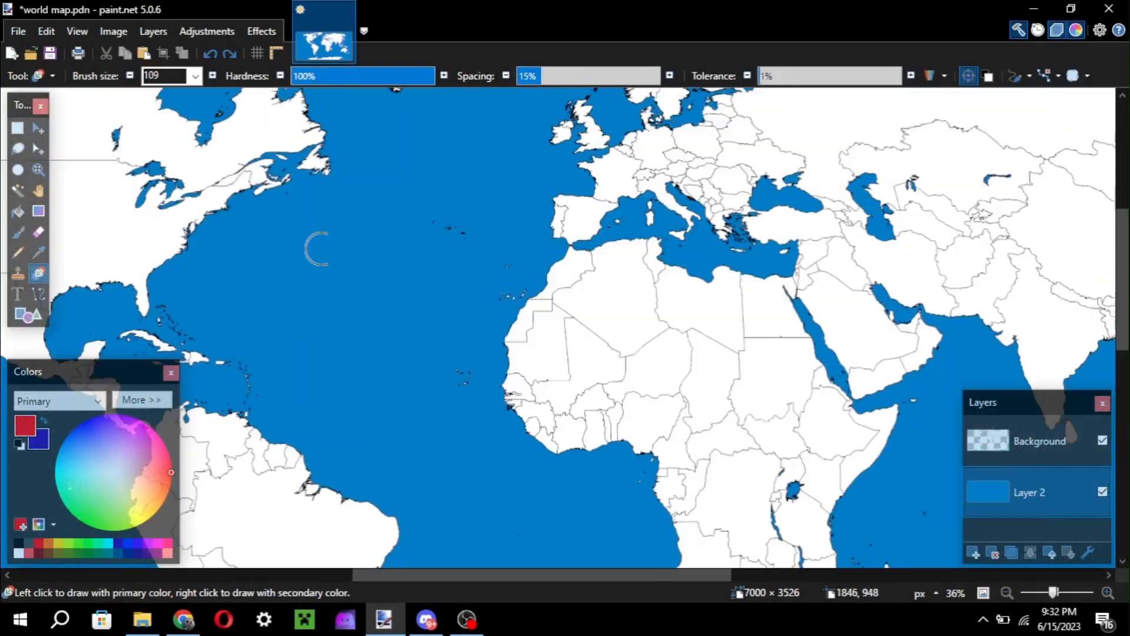
scroll(322, 249, left, 3)
scroll(322, 249, right, 8)
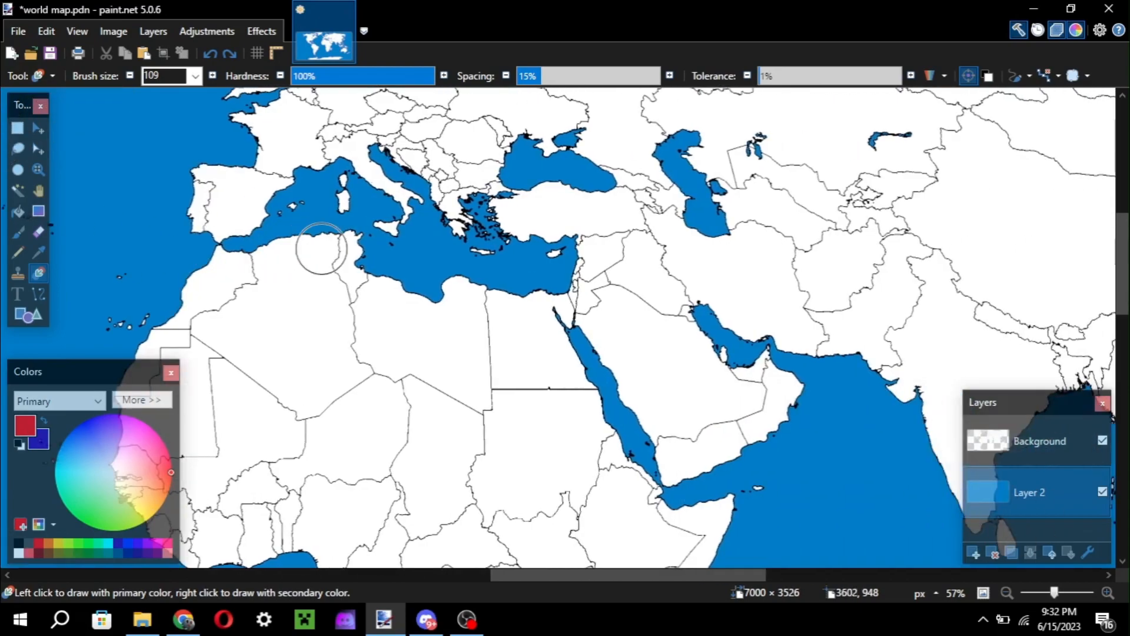
scroll(321, 248, left, 6)
ctrl+scroll(322, 249, up, 2)
scroll(322, 248, left, 6)
scroll(321, 248, up, 1)
scroll(321, 248, right, 2)
scroll(322, 248, right, 6)
scroll(322, 249, up, 5)
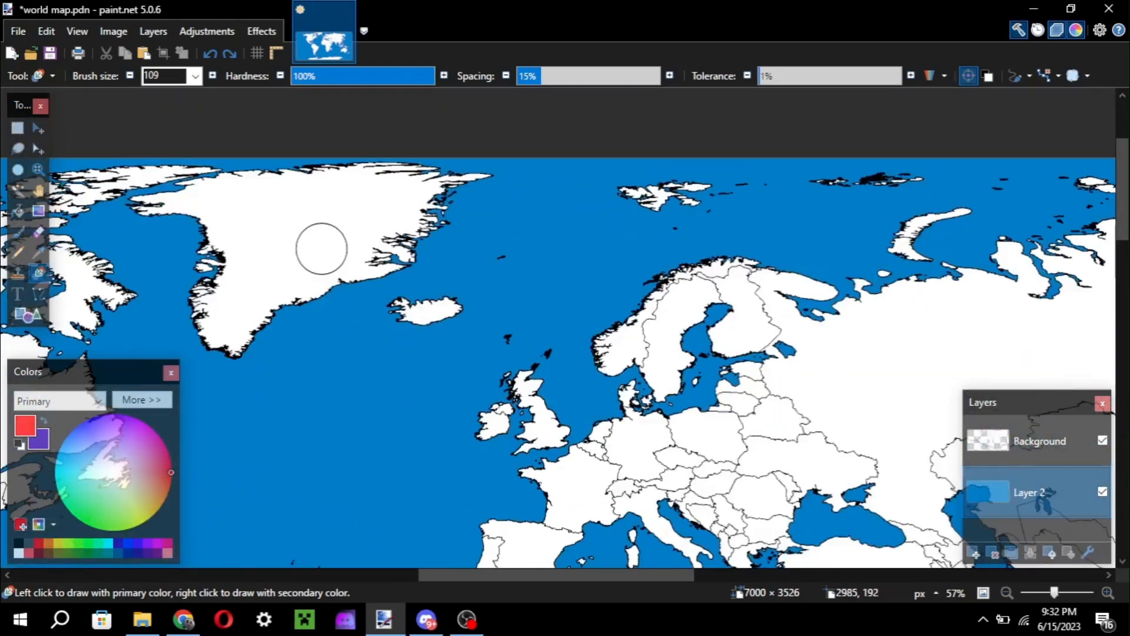
scroll(321, 249, right, 2)
scroll(321, 248, down, 6)
scroll(322, 249, up, 5)
scroll(322, 248, down, 2)
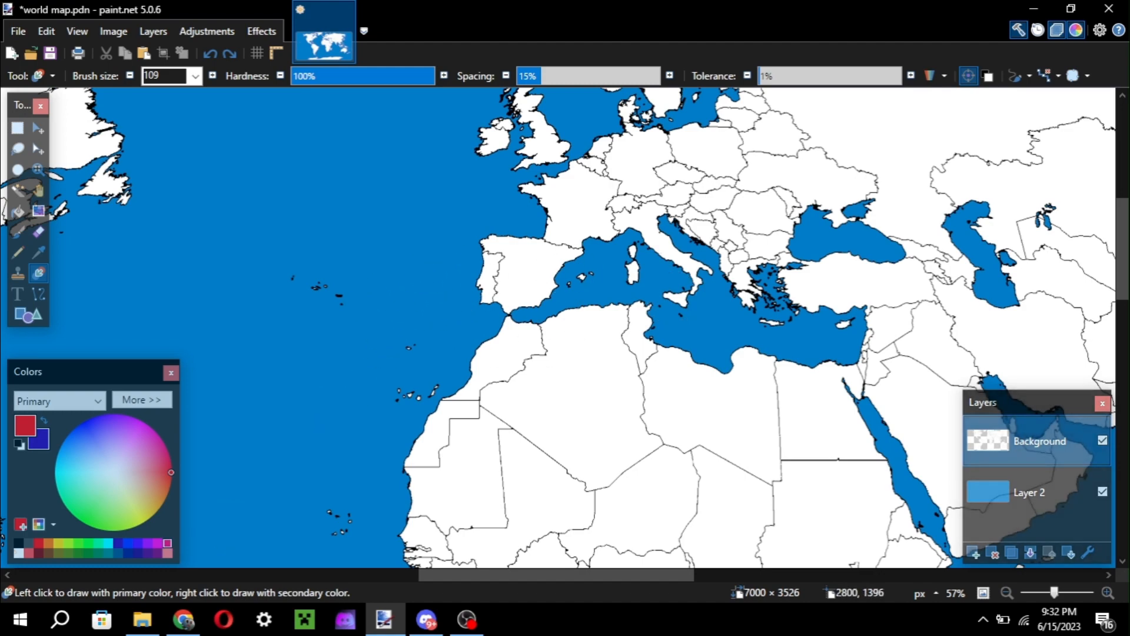
Examine the map's remaining regions, from eastern North America through southern Africa and Asia back to Western Europe.
scroll(314, 398, left, 6)
scroll(313, 398, down, 2)
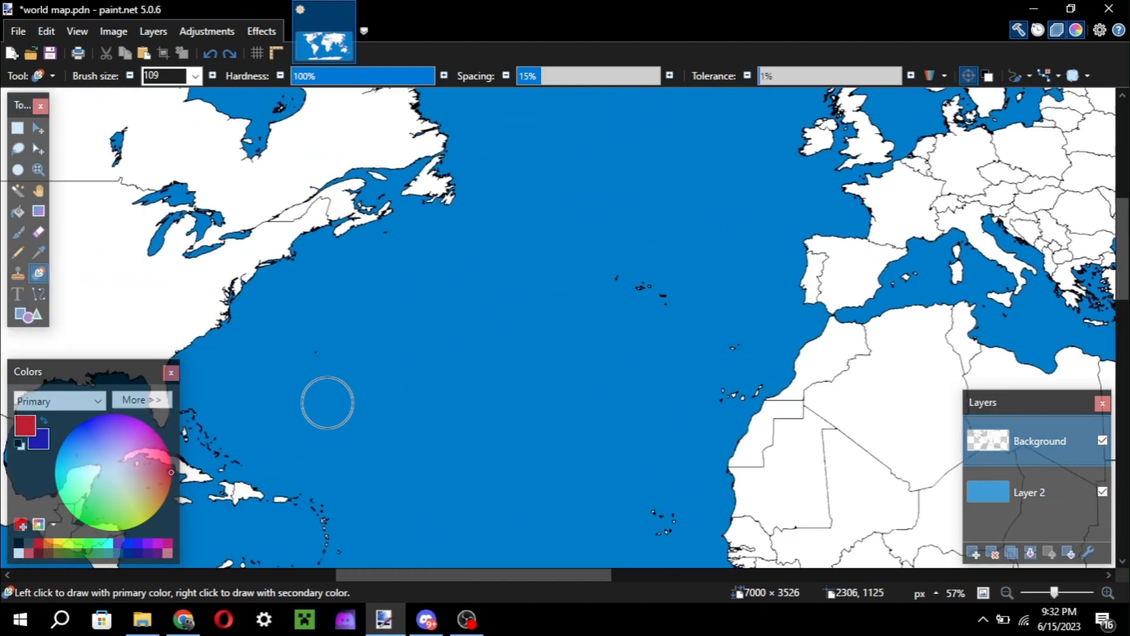
scroll(315, 403, right, 8)
scroll(315, 402, down, 5)
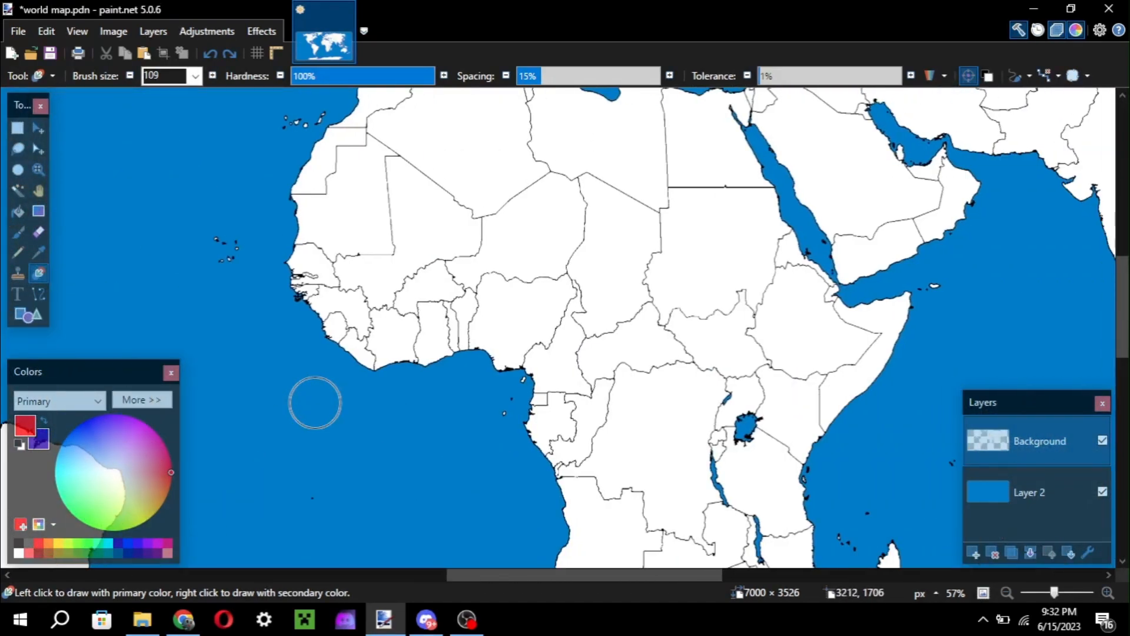
scroll(315, 403, right, 4)
scroll(315, 403, down, 2)
scroll(314, 403, up, 3)
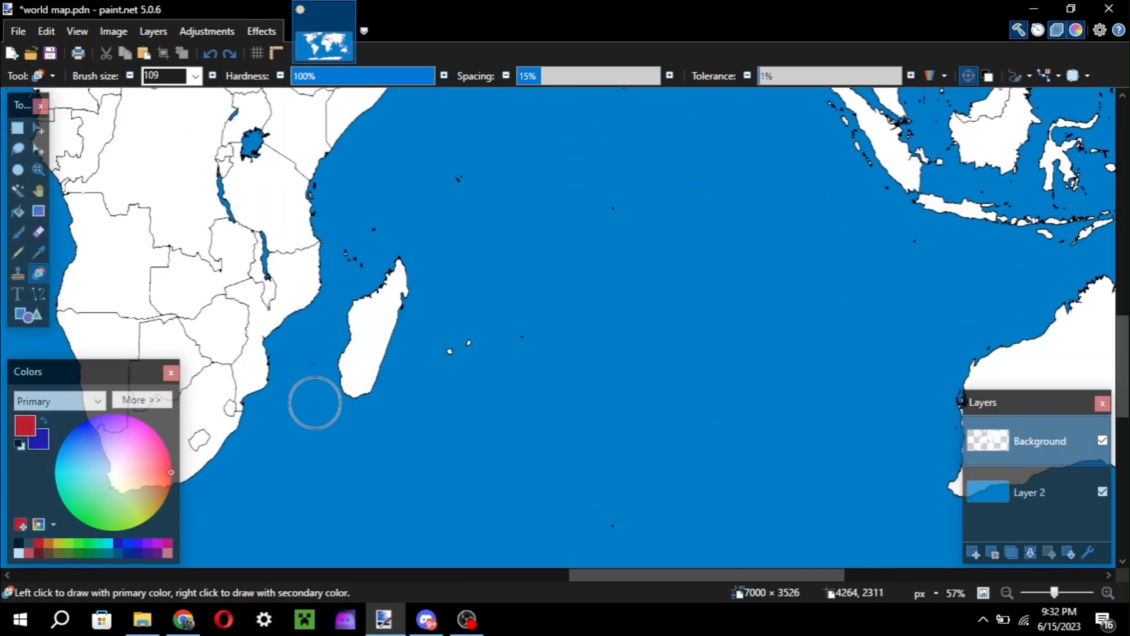
scroll(315, 403, down, 1)
scroll(315, 412, up, 5)
scroll(315, 423, down, 2)
scroll(315, 412, up, 1)
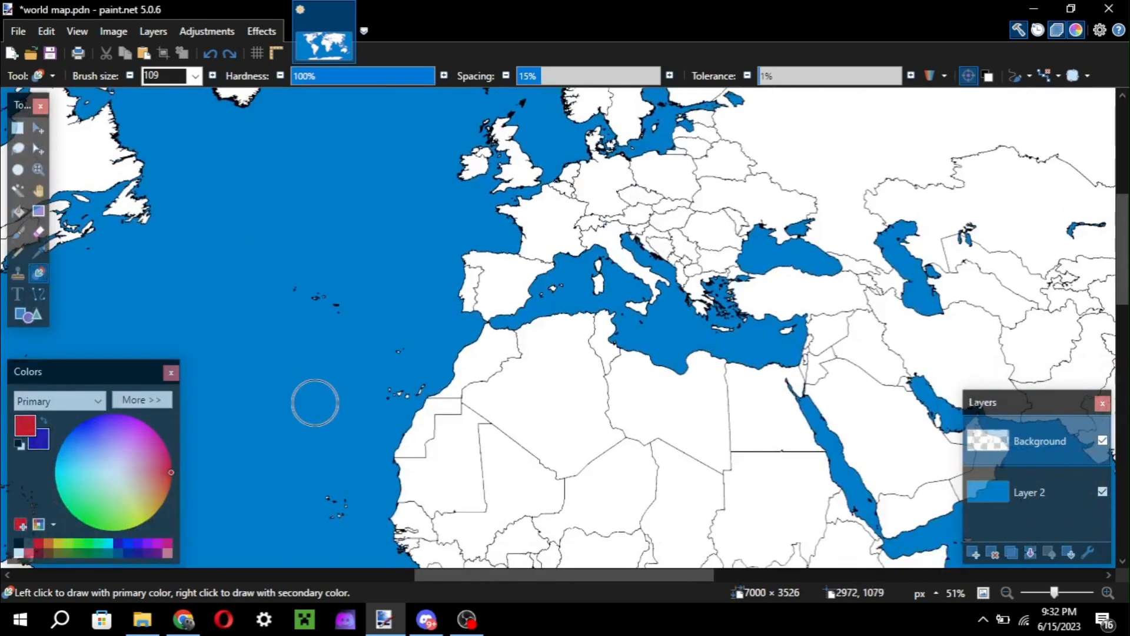
scroll(315, 406, down, 1)
scroll(315, 402, down, 1)
scroll(315, 403, left, 5)
scroll(315, 403, right, 10)
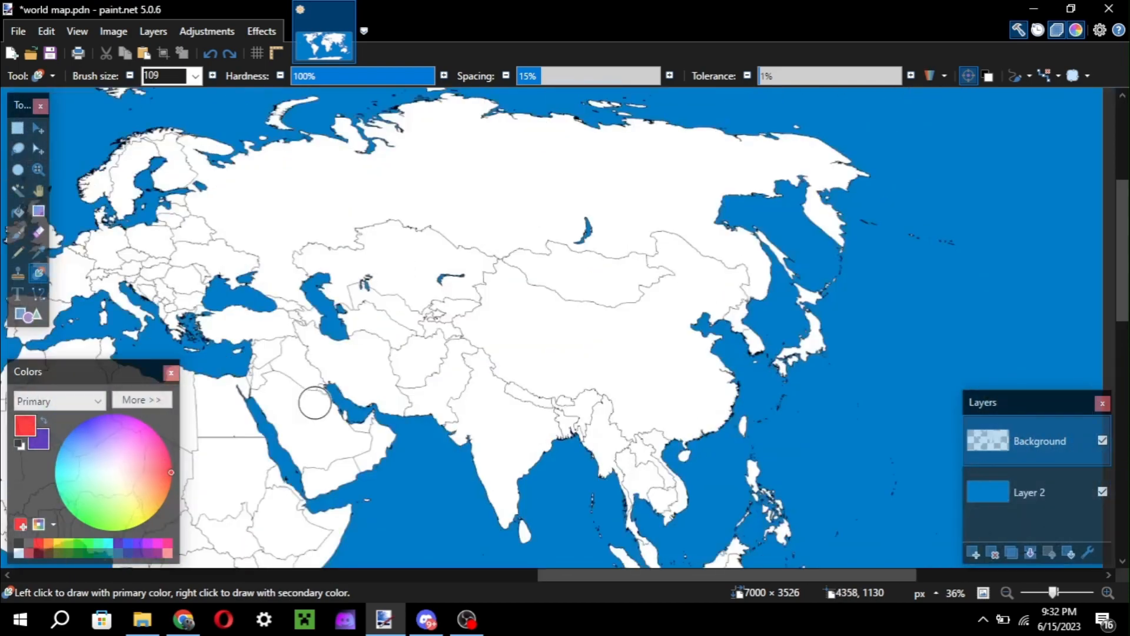
scroll(317, 277, left, 7)
scroll(317, 277, up, 1)
scroll(698, 252, up, 4)
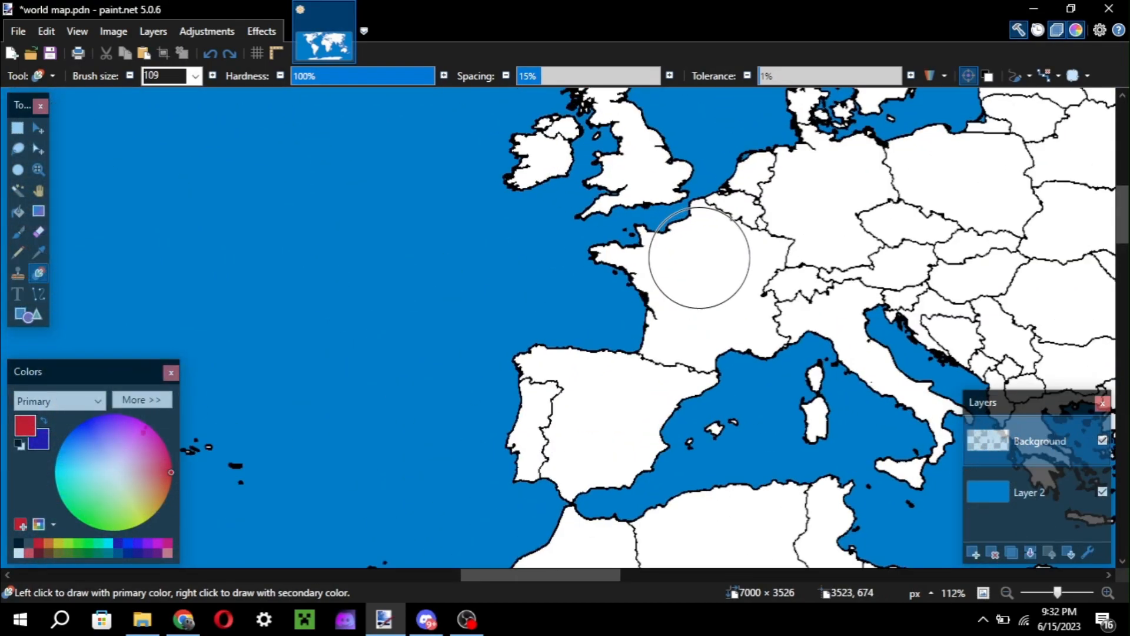
Activate the Paint Bucket tool with Europe in view on the map.
scroll(698, 259, right, 5)
scroll(712, 236, down, 2)
scroll(724, 202, right, 2)
key(f)
scroll(636, 340, down, 5)
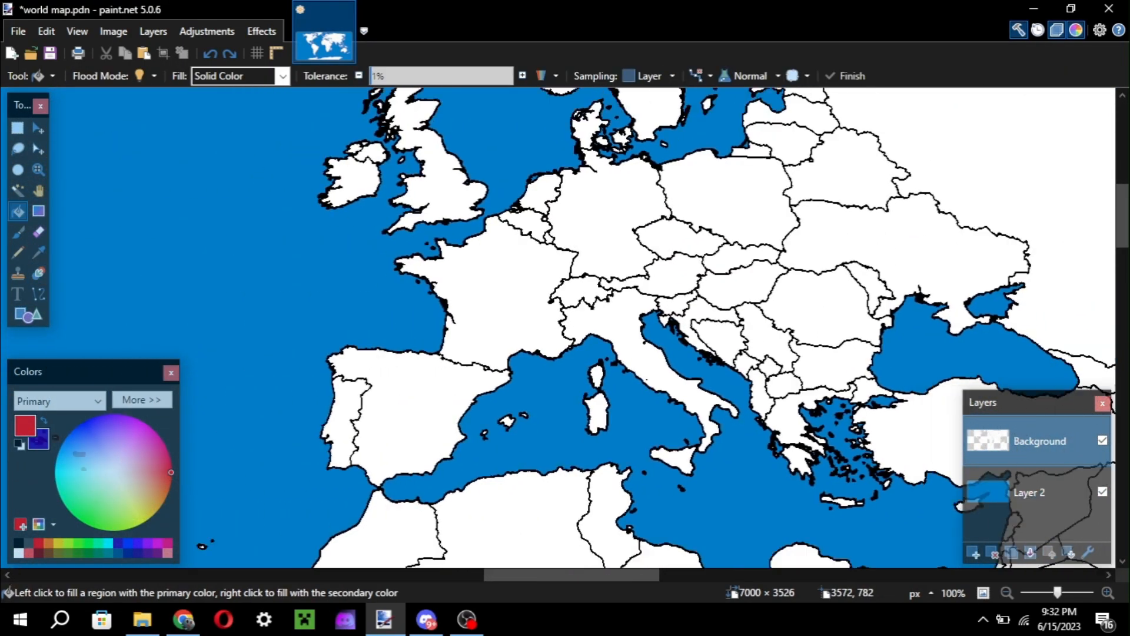
scroll(564, 328, up, 3)
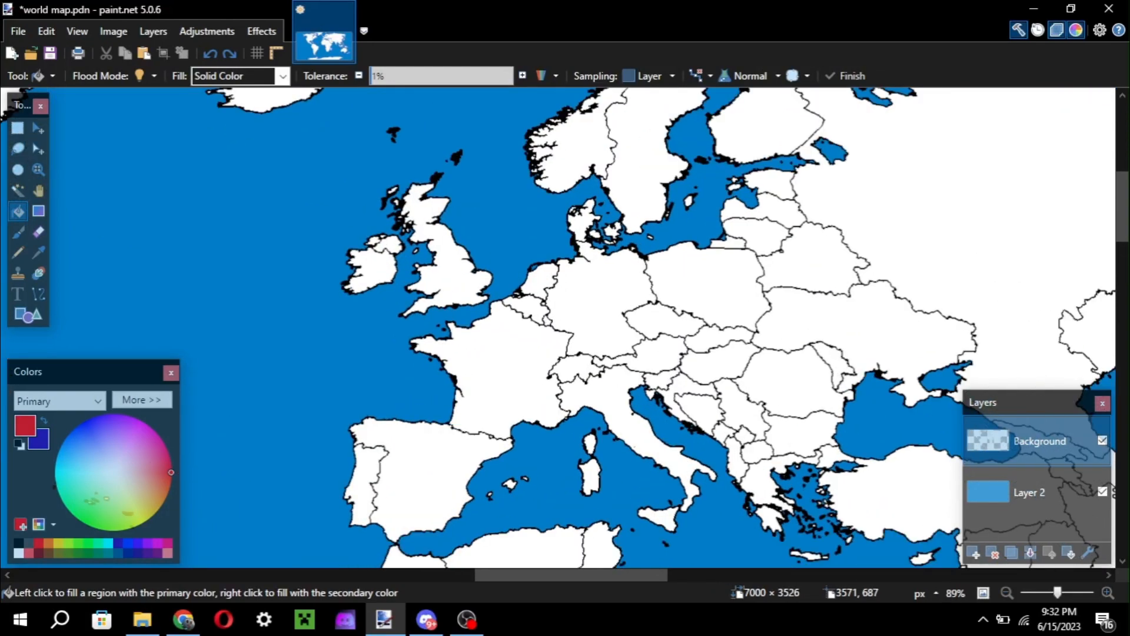
key(ctrl+r)
key(Escape)
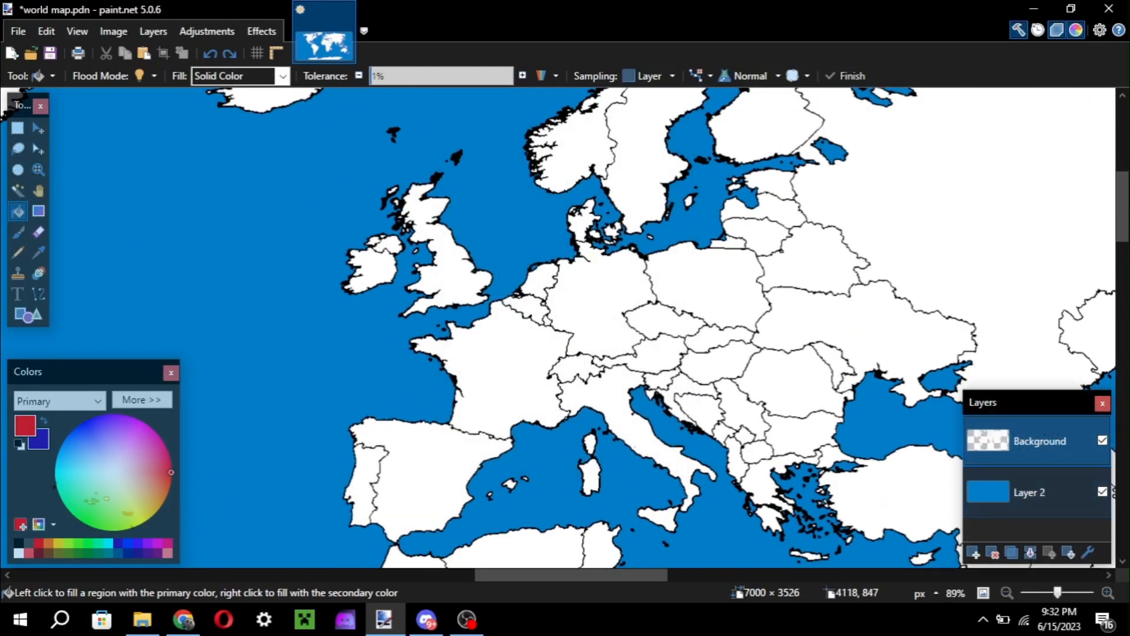
click(467, 620)
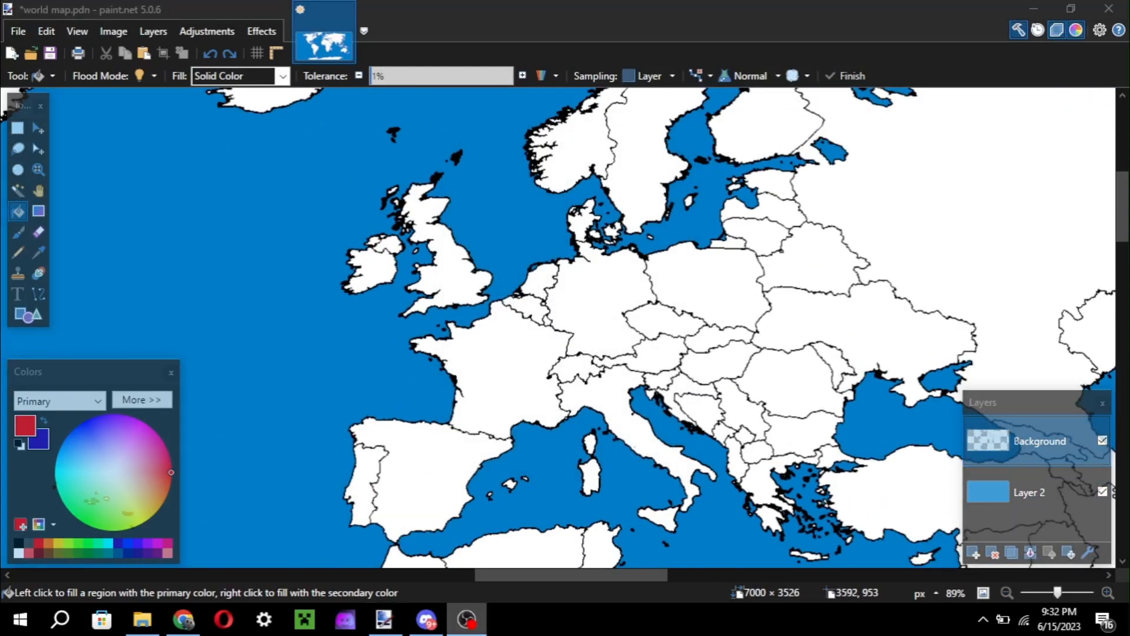
click(467, 620)
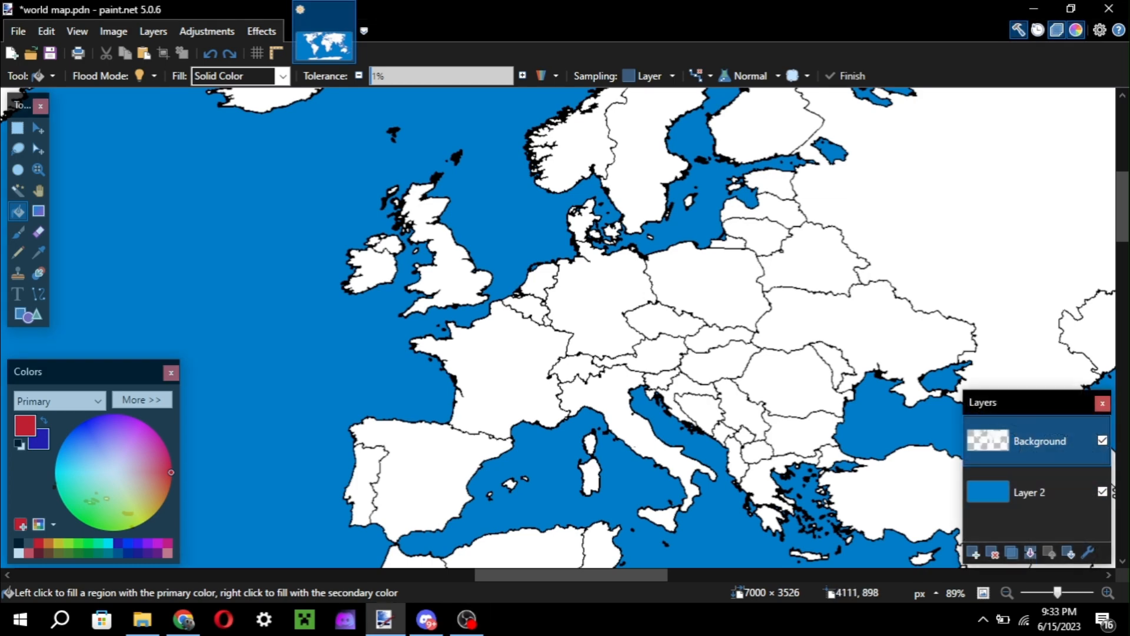
Select Layer 2 and activate the Recolor tool with a brush size of 74.
click(1038, 493)
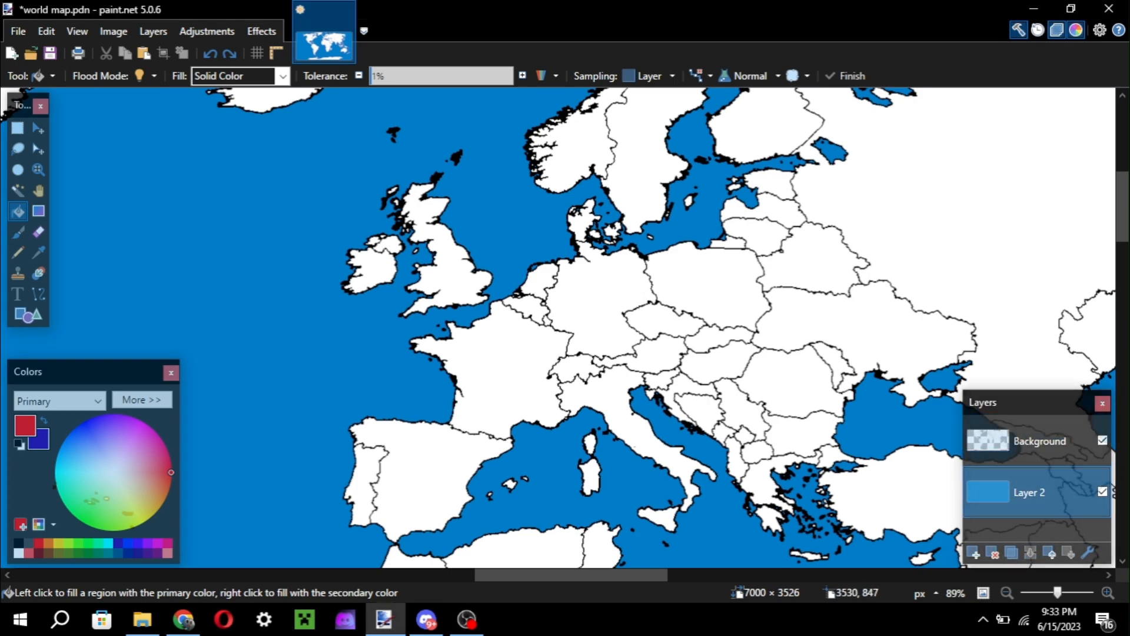
key(r)
scroll(512, 479, up, 3)
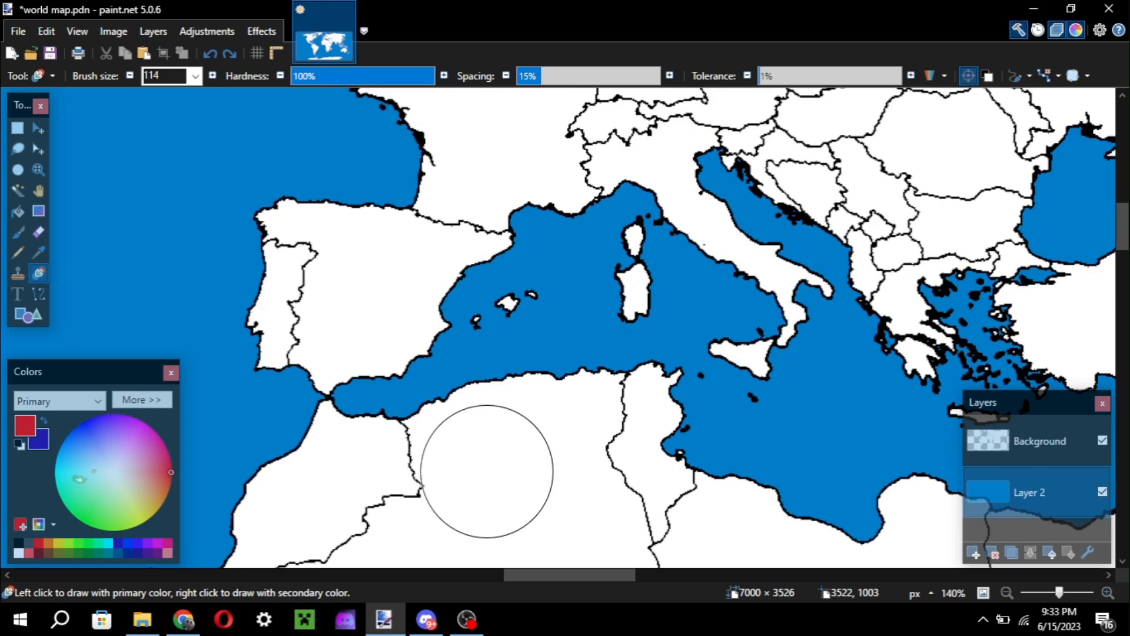
key(bracketleft)
key(bracketleft)
key(bracketleft)
key(bracketleft)
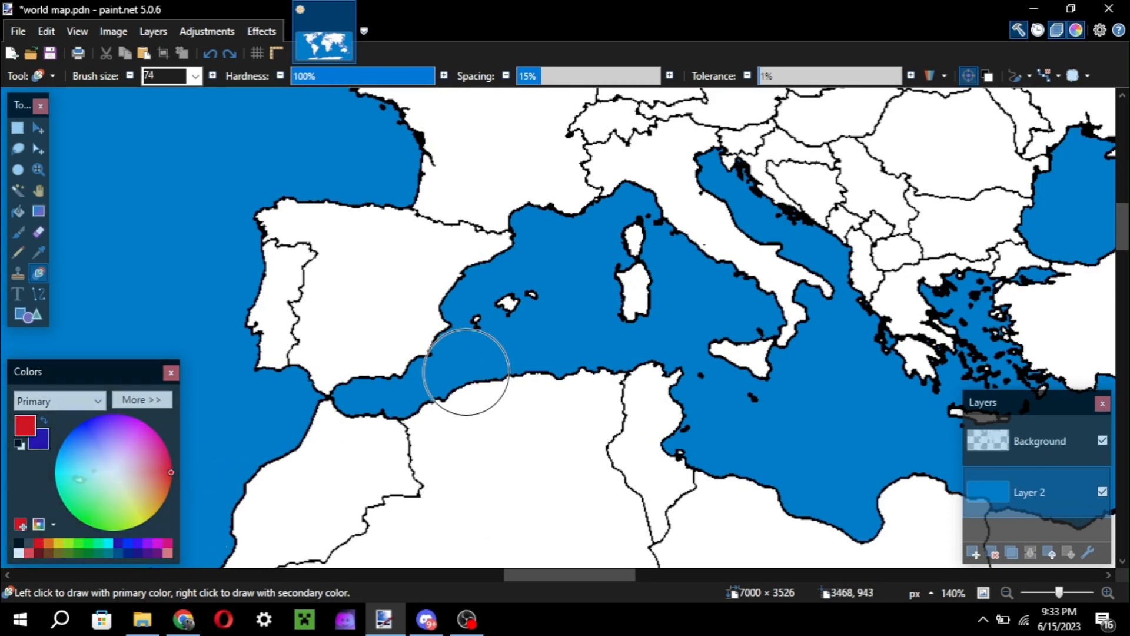
scroll(302, 336, down, 2)
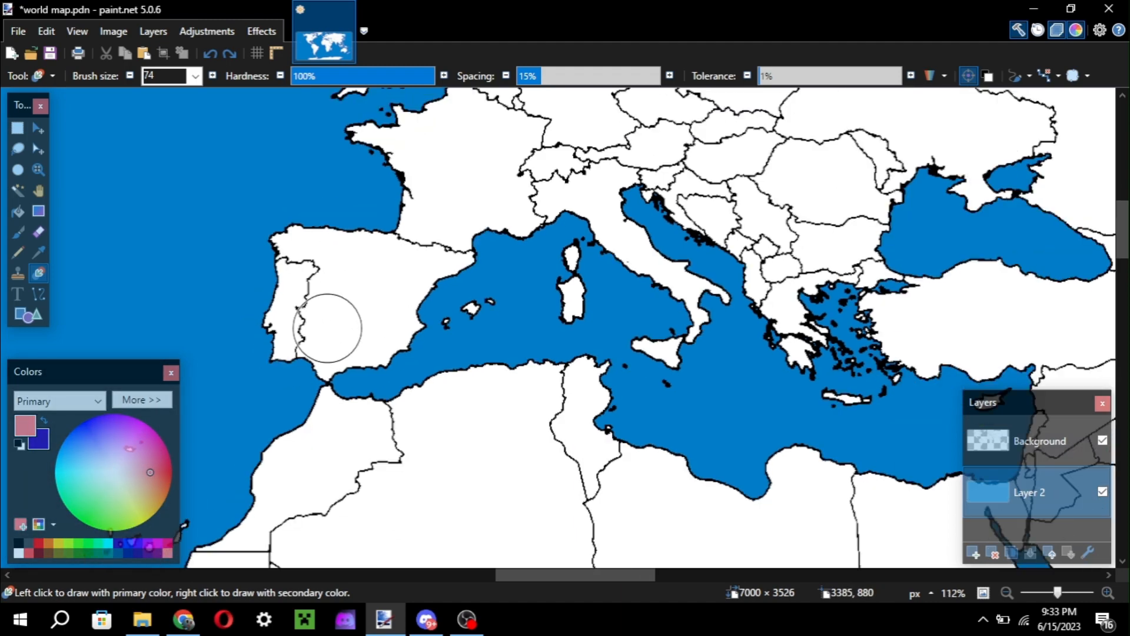
Fill France on the Background layer with red from the colour palette using the Paint Bucket.
scroll(328, 328, up, 3)
key(f)
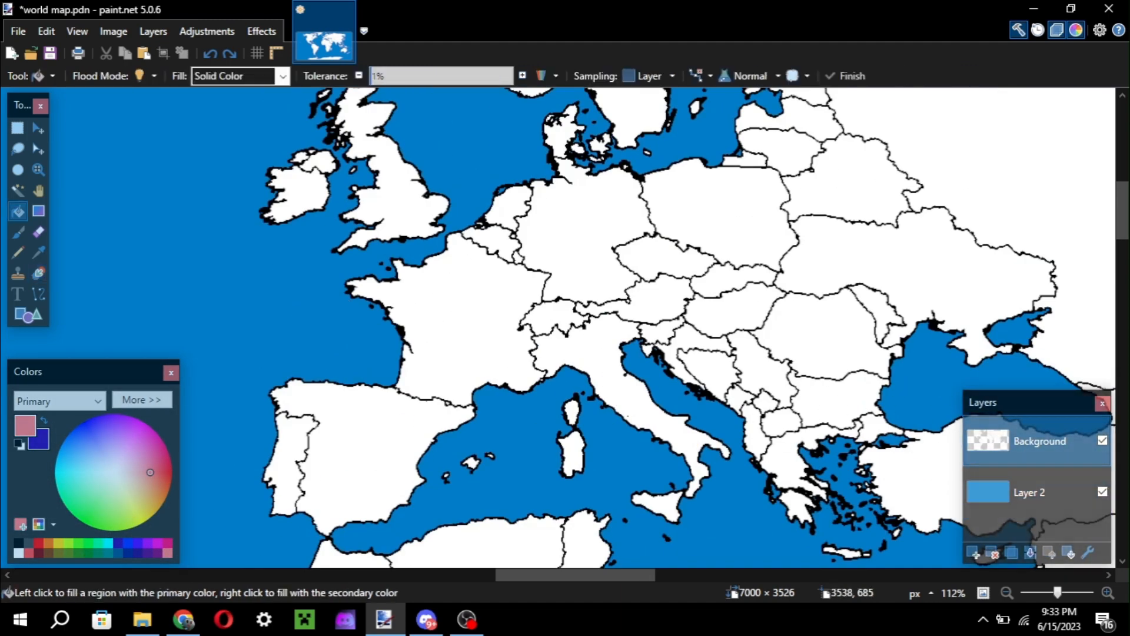
scroll(483, 297, up, 3)
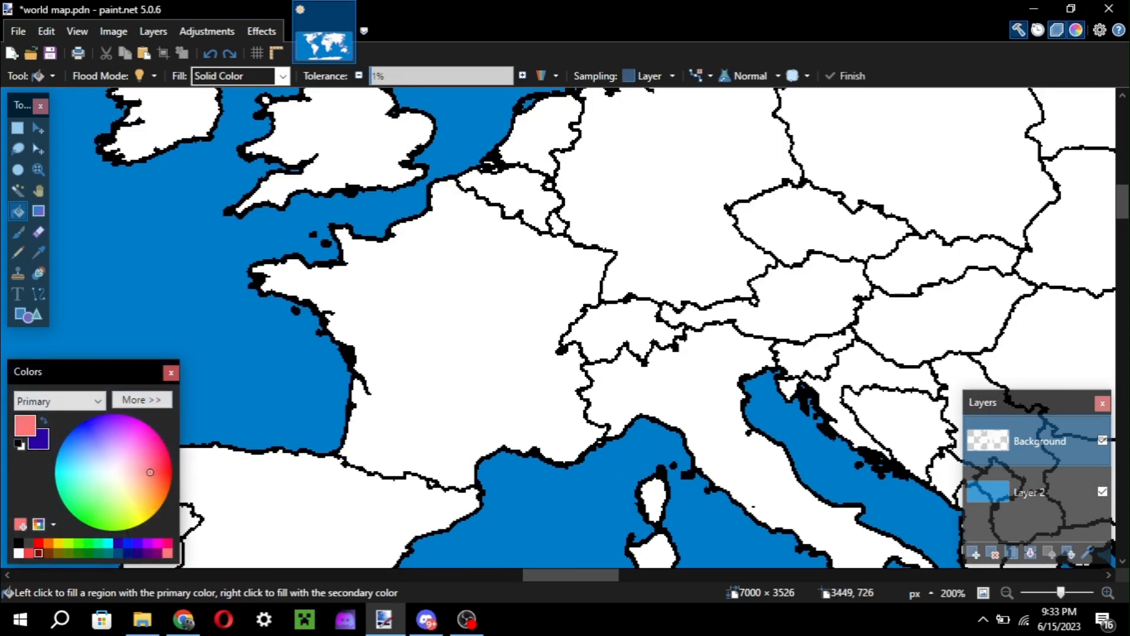
click(38, 542)
click(394, 379)
scroll(393, 380, up, 2)
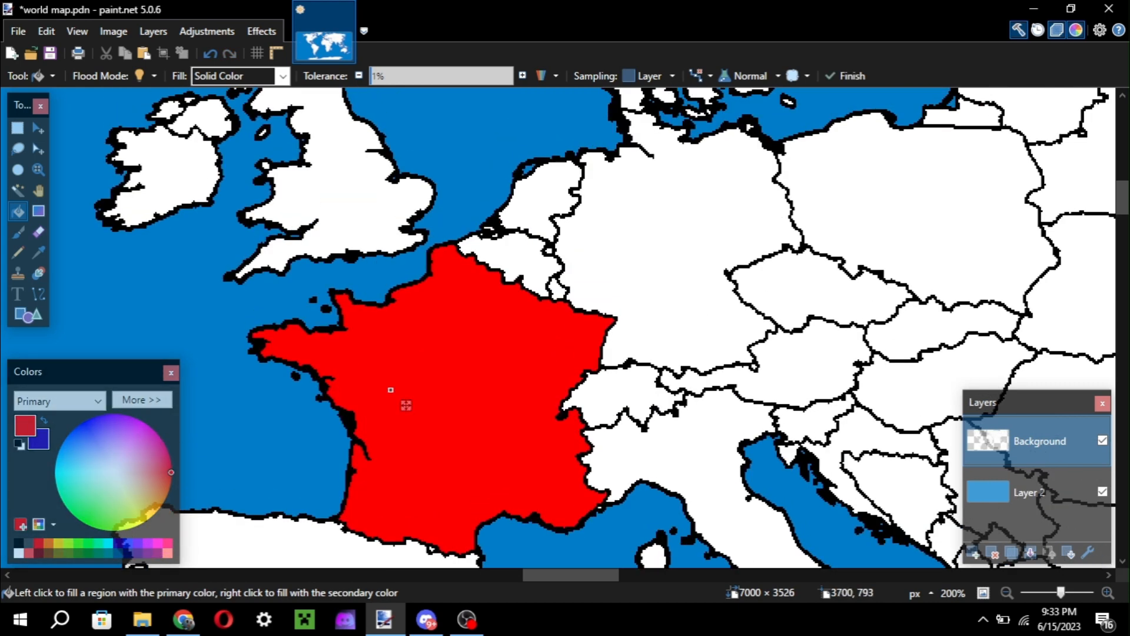
Fill Great Britain and Northern Ireland with the dark blue secondary colour and recolor the small islands off Scotland to match.
scroll(447, 371, up, 4)
scroll(471, 362, left, 5)
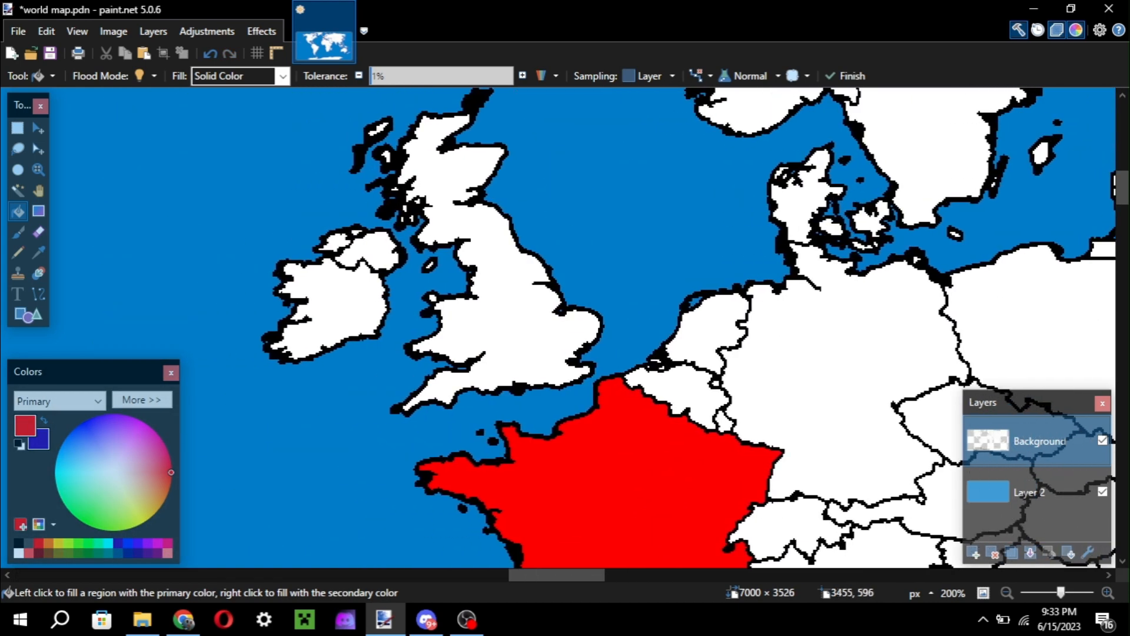
right_click(499, 353)
key(b)
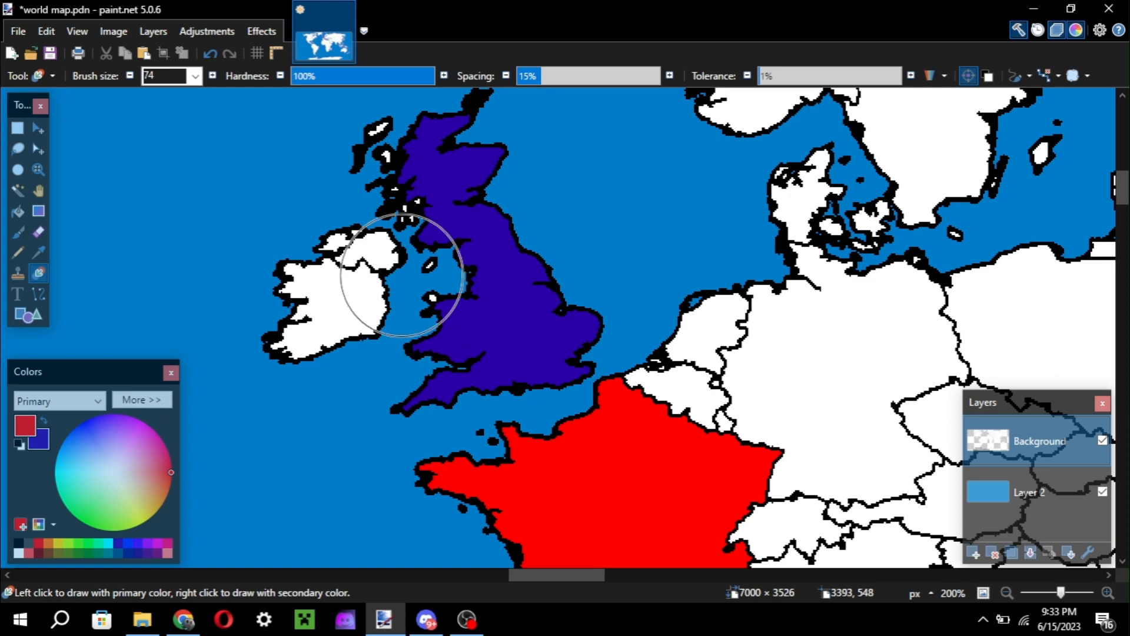
key(f)
right_click(368, 246)
key(r)
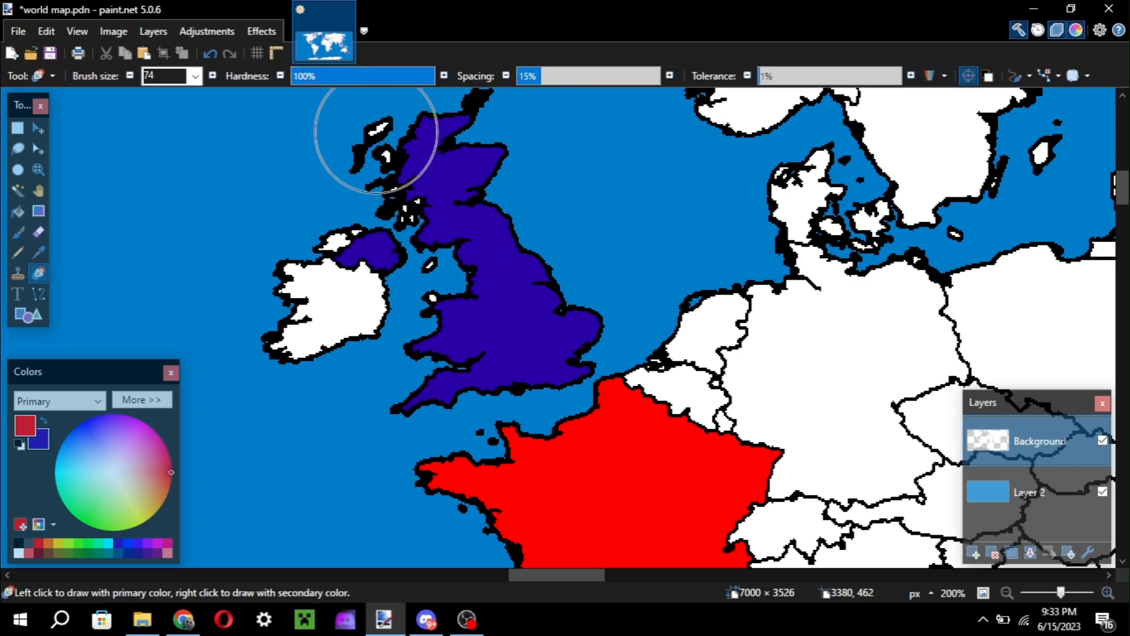
right_click(376, 132)
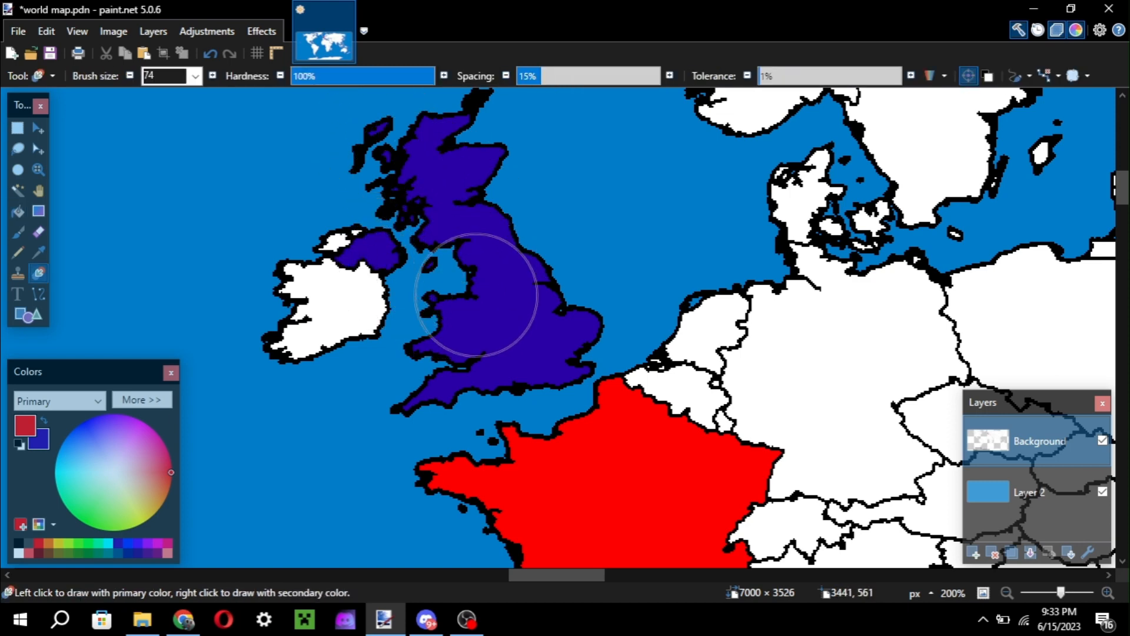
Try recoloring the sea along the northern French and Dutch coasts red on Layer 2 with brush size 20, and undo it.
ctrl+scroll(477, 294, down, 1)
ctrl+scroll(474, 291, up, 1)
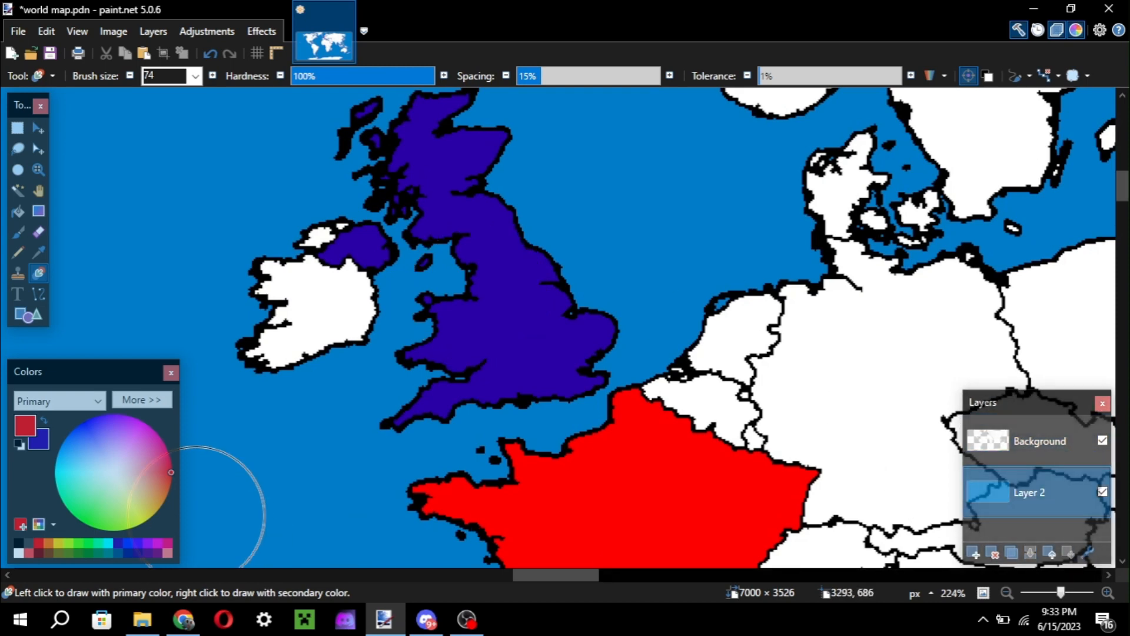
key(ctrl+[)
key(ctrl+[)
key(ctrl+[)
key(ctrl+[)
key(ctrl+[)
key(ctrl+[)
key(ctrl+[)
key(ctrl+[)
key(ctrl+[)
key(ctrl+[)
key(ctrl+[)
key(ctrl+[)
key(ctrl+[)
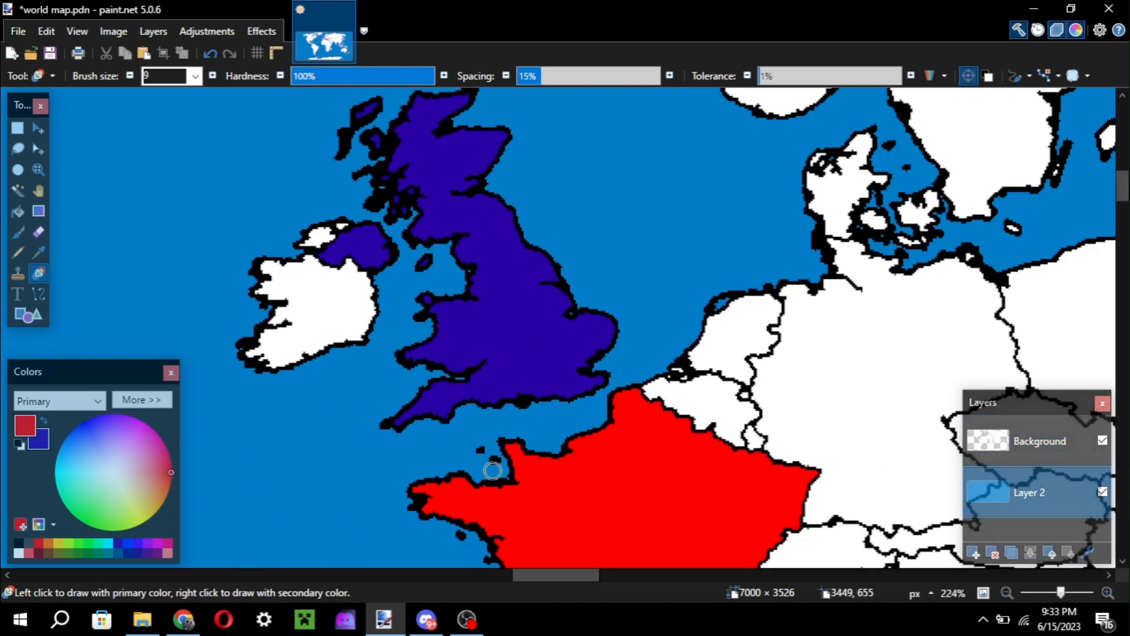
ctrl+scroll(492, 471, up, 5)
ctrl+scroll(493, 470, down, 4)
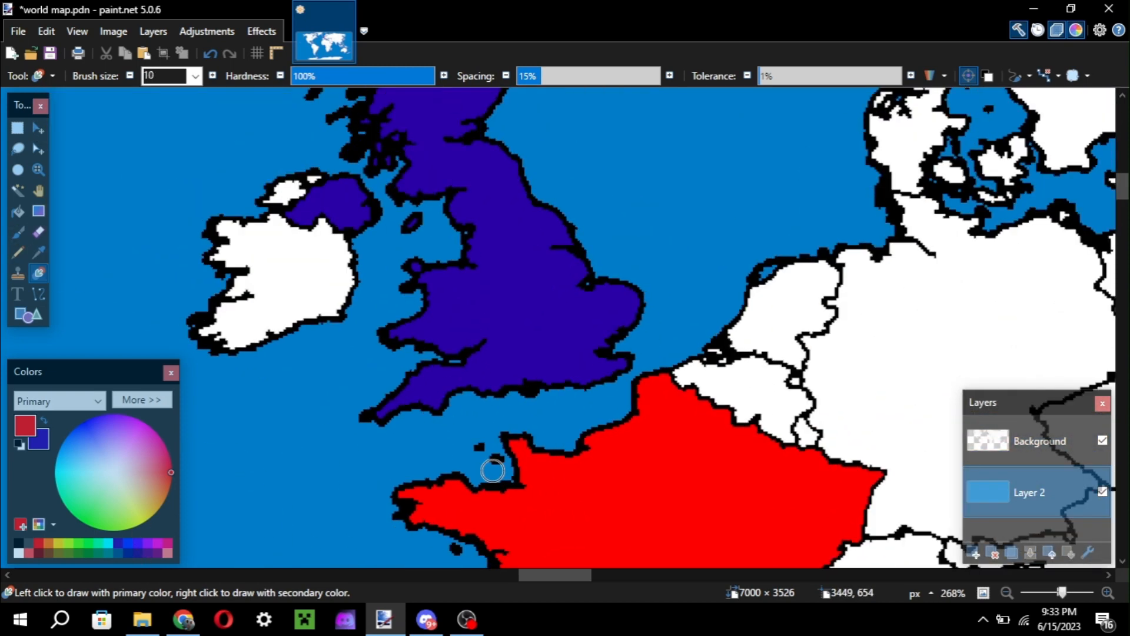
right_click(492, 470)
key(ctrl+])
key(ctrl+])
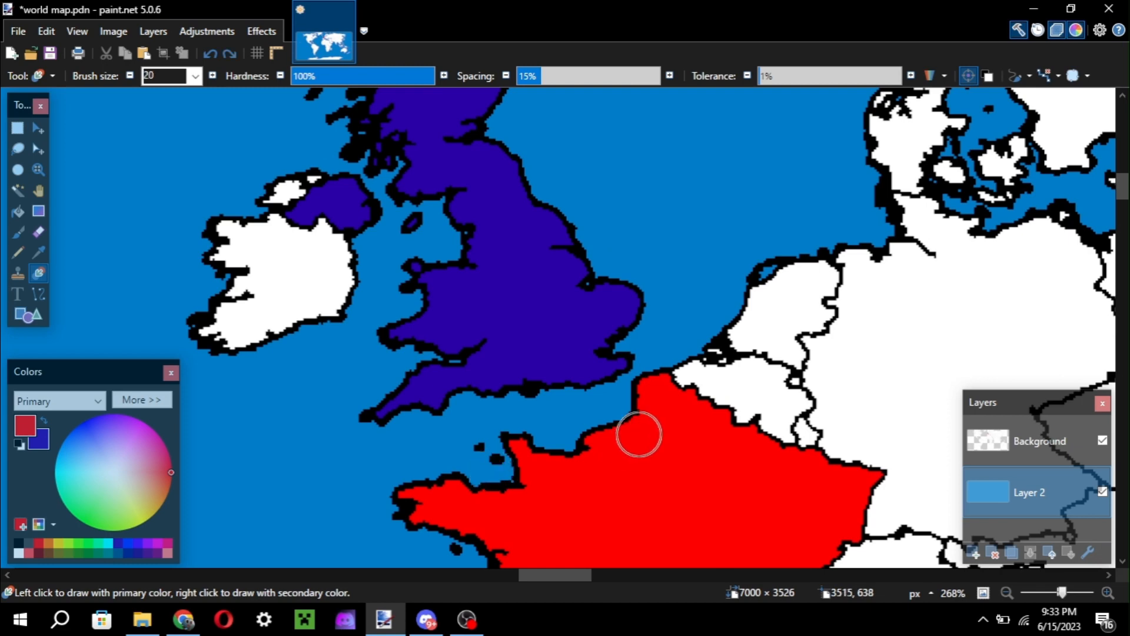
mouse_move(487, 462)
mouse_down()
mouse_move(502, 431)
mouse_move(527, 463)
mouse_move(494, 452)
mouse_move(561, 459)
mouse_move(533, 435)
mouse_move(568, 444)
mouse_move(554, 437)
mouse_move(672, 350)
mouse_move(694, 360)
mouse_move(714, 352)
mouse_move(729, 315)
mouse_move(662, 393)
mouse_up()
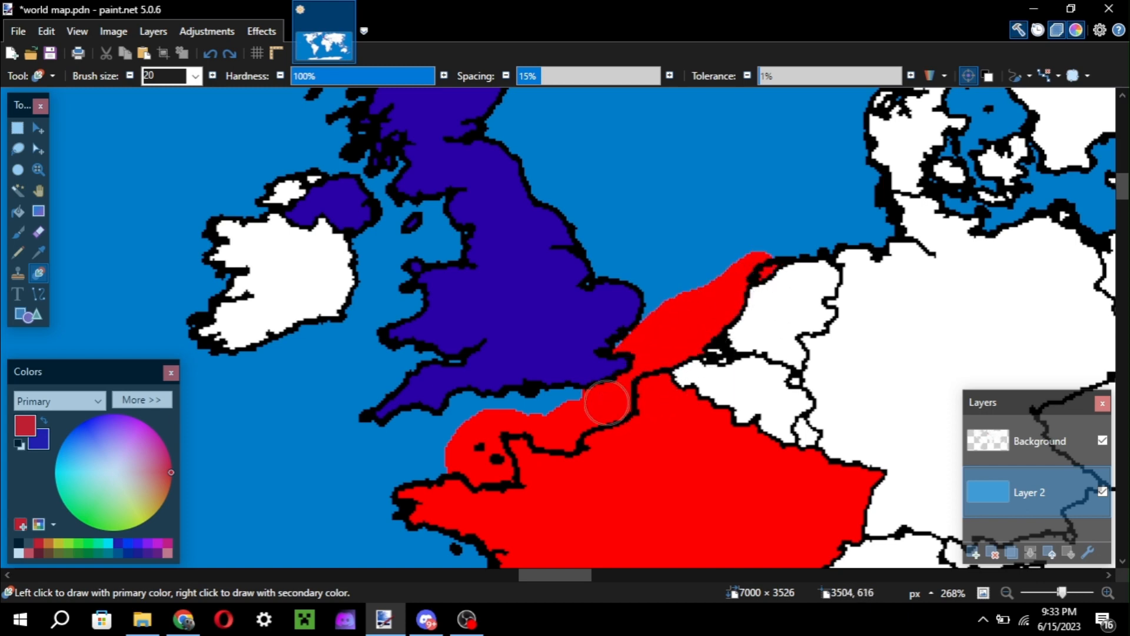
key(ctrl+z)
Try a red Paintbrush stroke of size 20 from the English Channel towards Belgium on Layer 2, and undo it.
key(b)
mouse_move(471, 440)
mouse_down()
mouse_move(403, 507)
mouse_move(540, 430)
mouse_move(692, 419)
mouse_move(471, 501)
mouse_move(622, 322)
mouse_move(609, 414)
mouse_move(615, 378)
mouse_move(701, 377)
mouse_move(744, 354)
mouse_move(760, 371)
mouse_up()
key(ctrl+z)
Select the Background layer and undo the blue colouring of Great Britain, Northern Ireland and the small islands.
click(1039, 441)
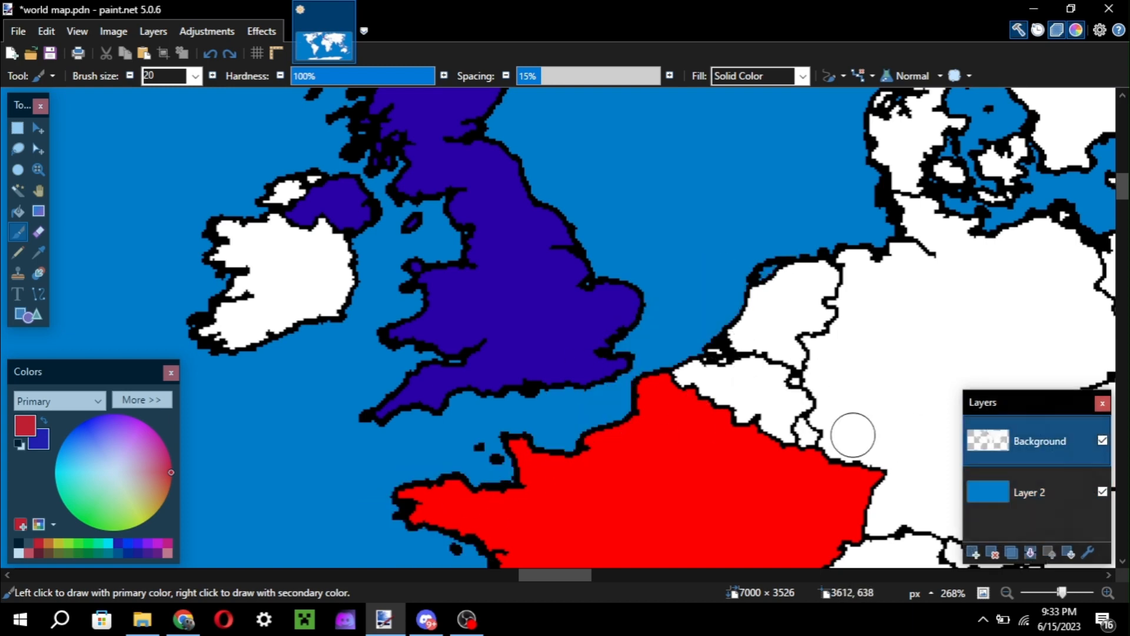
key(ctrl+z)
key(ctrl+z)
key(ctrl+z)
key(ctrl+z)
key(ctrl+z)
scroll(742, 347, down, 3)
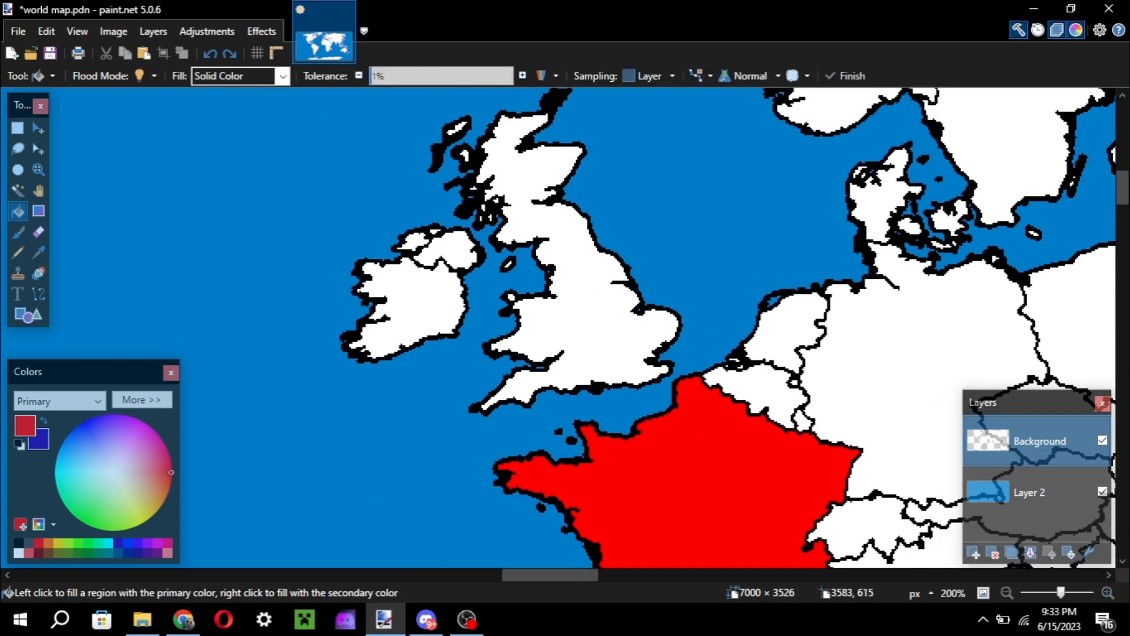
Undo the red fill on France with the Paint Bucket tool active.
key(z)
scroll(742, 347, right, 3)
scroll(742, 347, down, 3)
key(f)
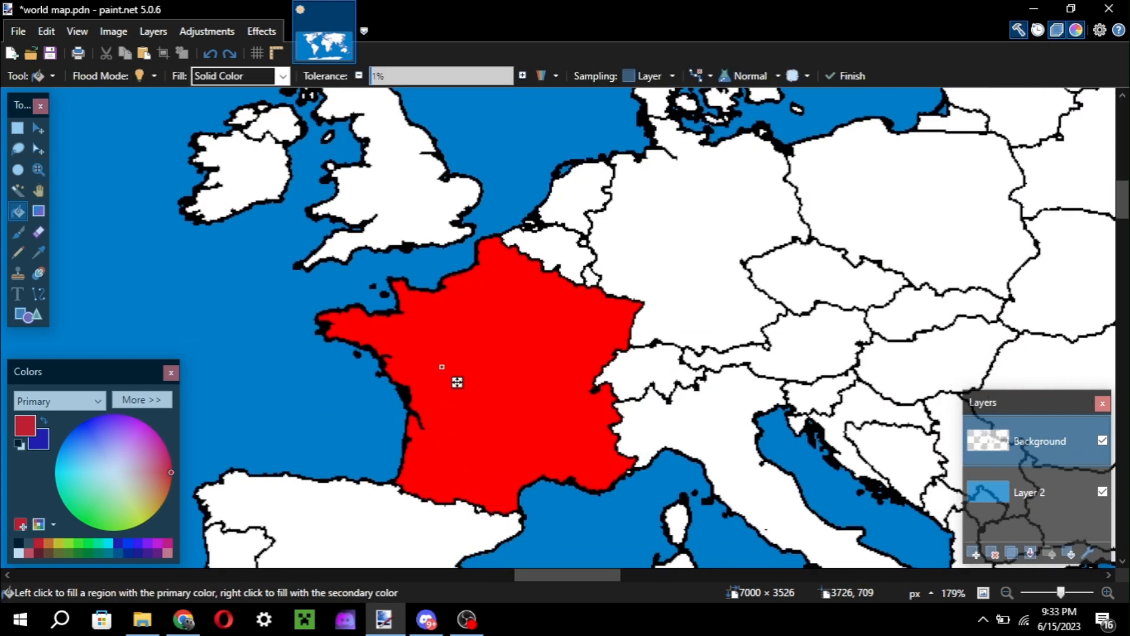
key(ctrl+z)
scroll(454, 379, down, 2)
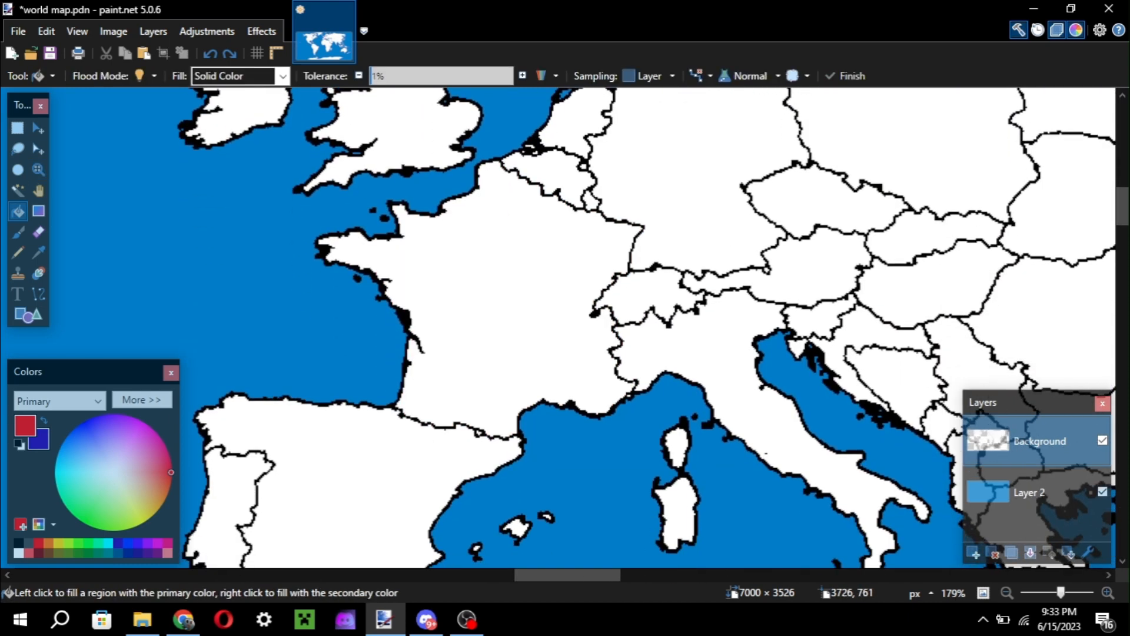
Activate the Paintbrush with the region north of the Black Sea in view and switch it to antialiased rendering.
scroll(738, 180, up, 2)
scroll(738, 180, right, 8)
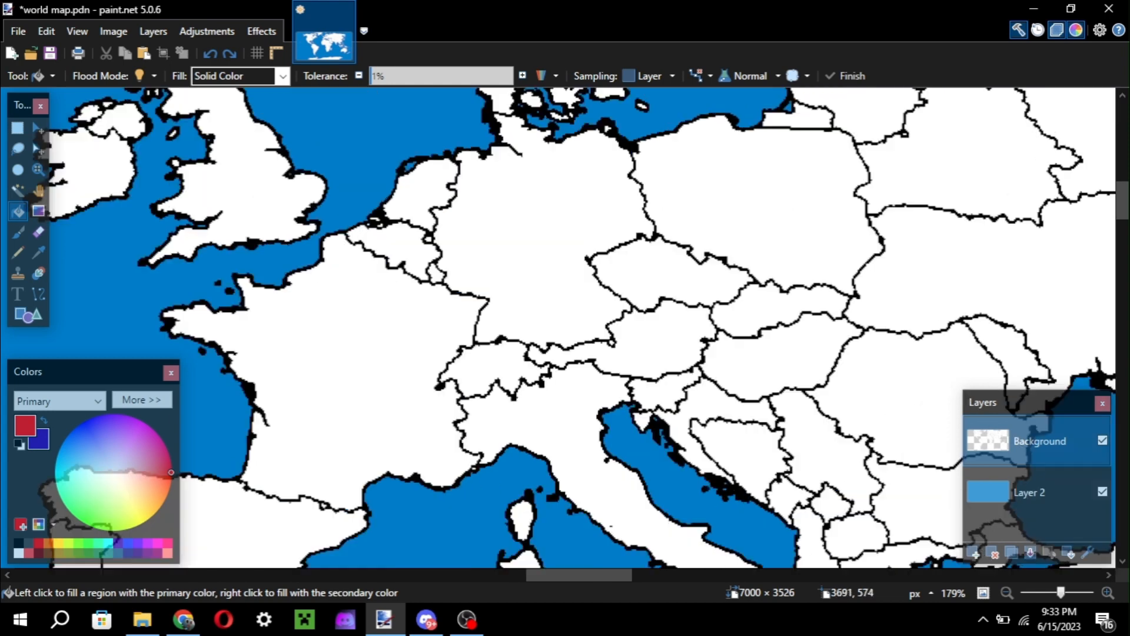
key(b)
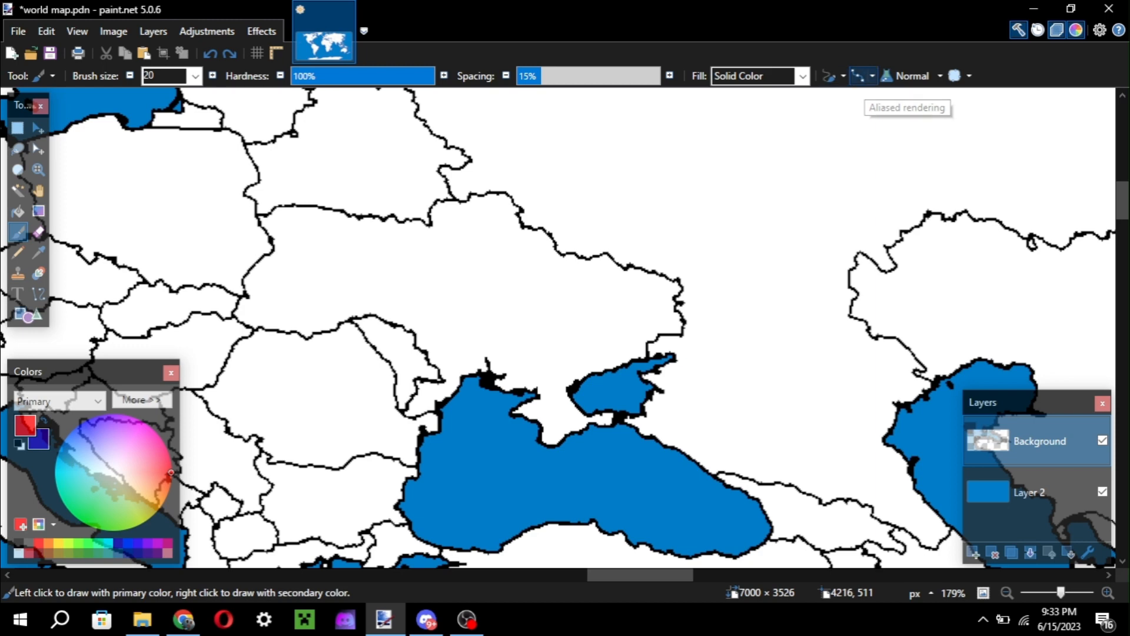
click(858, 76)
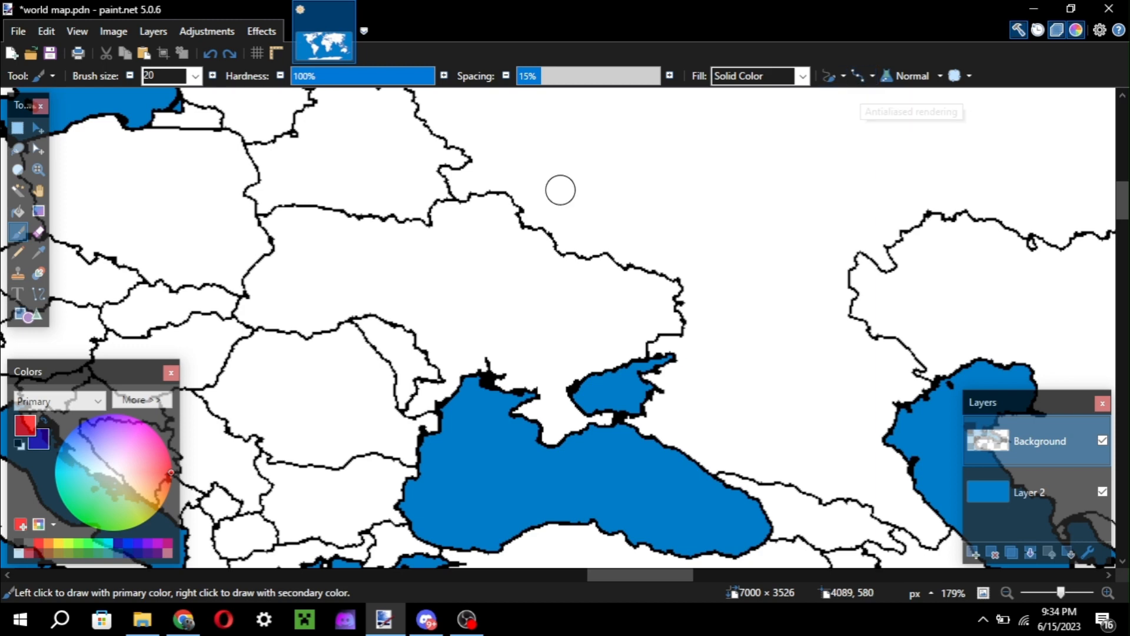
scroll(560, 189, up, 3)
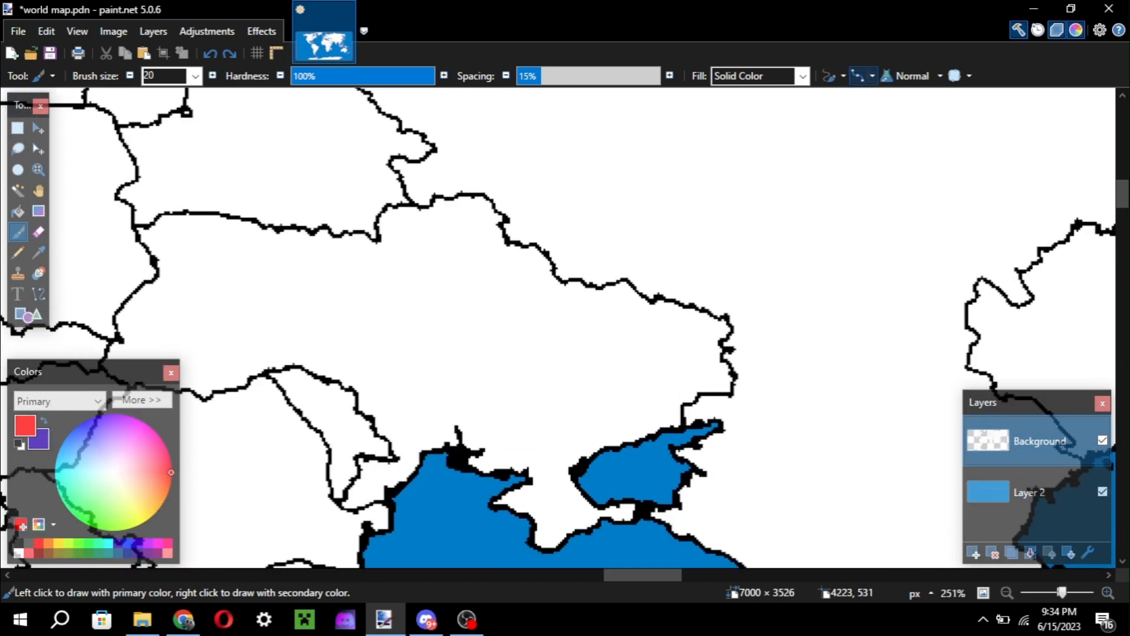
Set the default rendering option for tools to Aliased rendering in the program settings.
click(1100, 30)
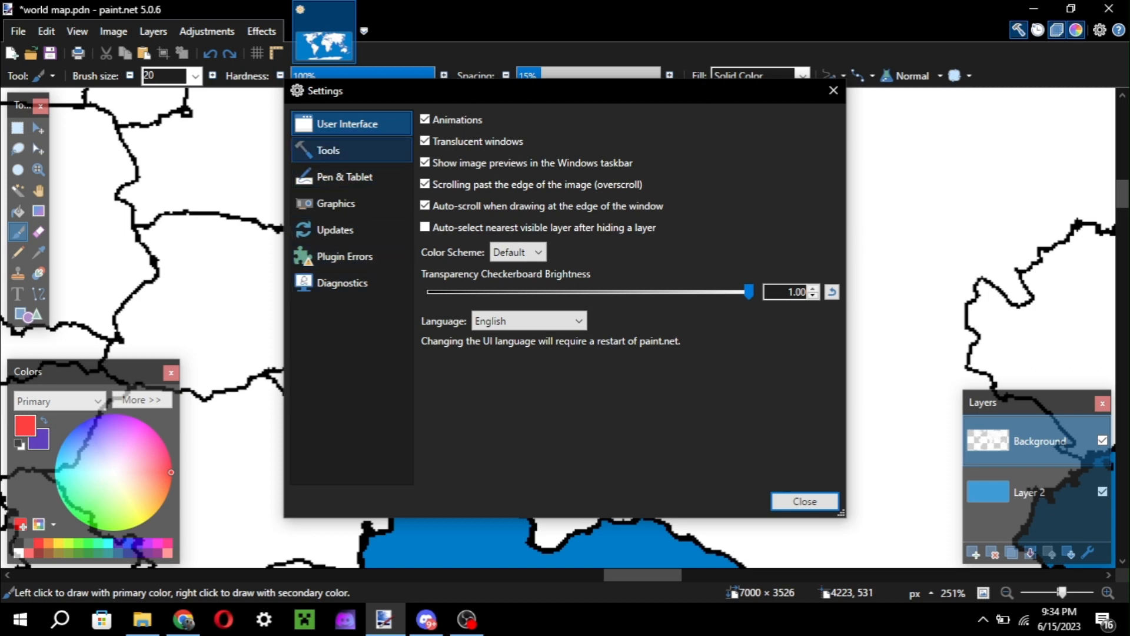
click(352, 150)
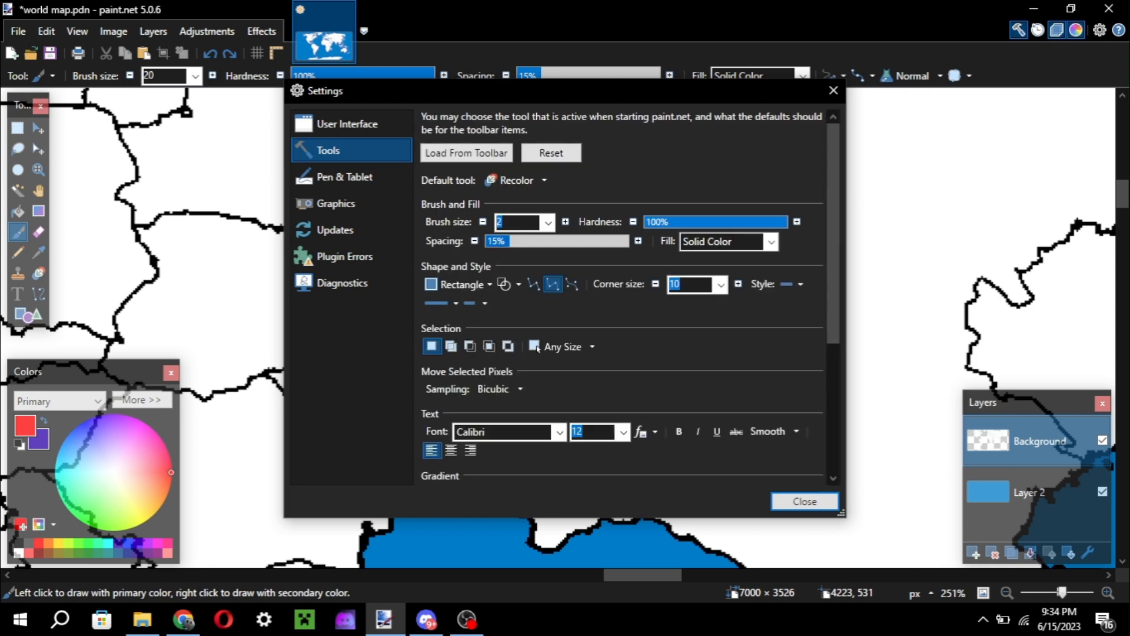
scroll(624, 294, down, 3)
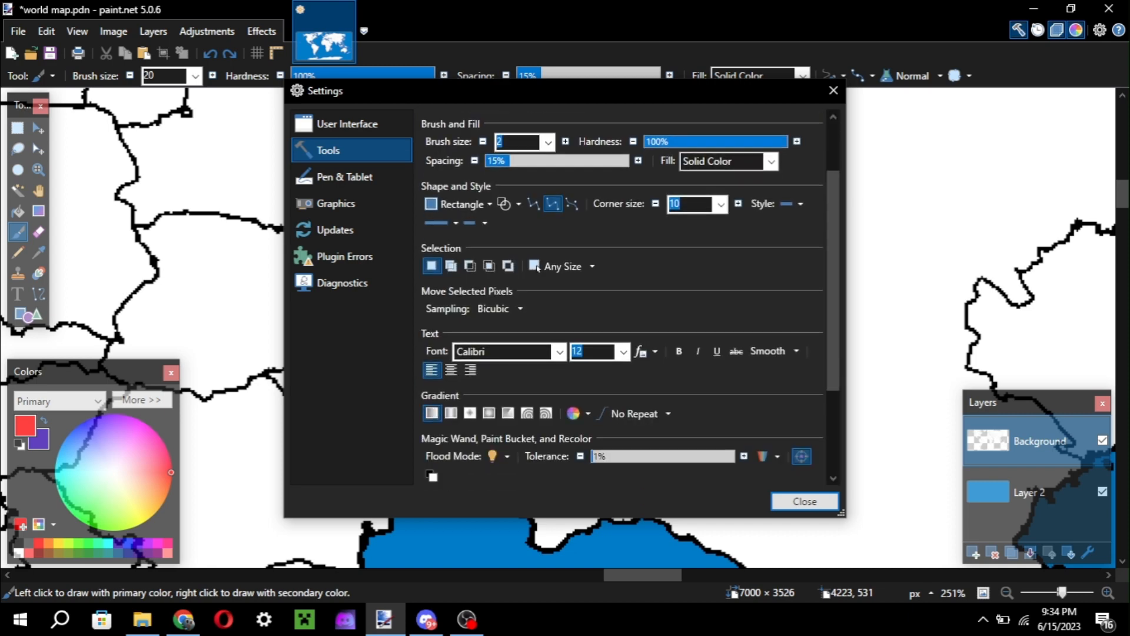
scroll(624, 295, down, 3)
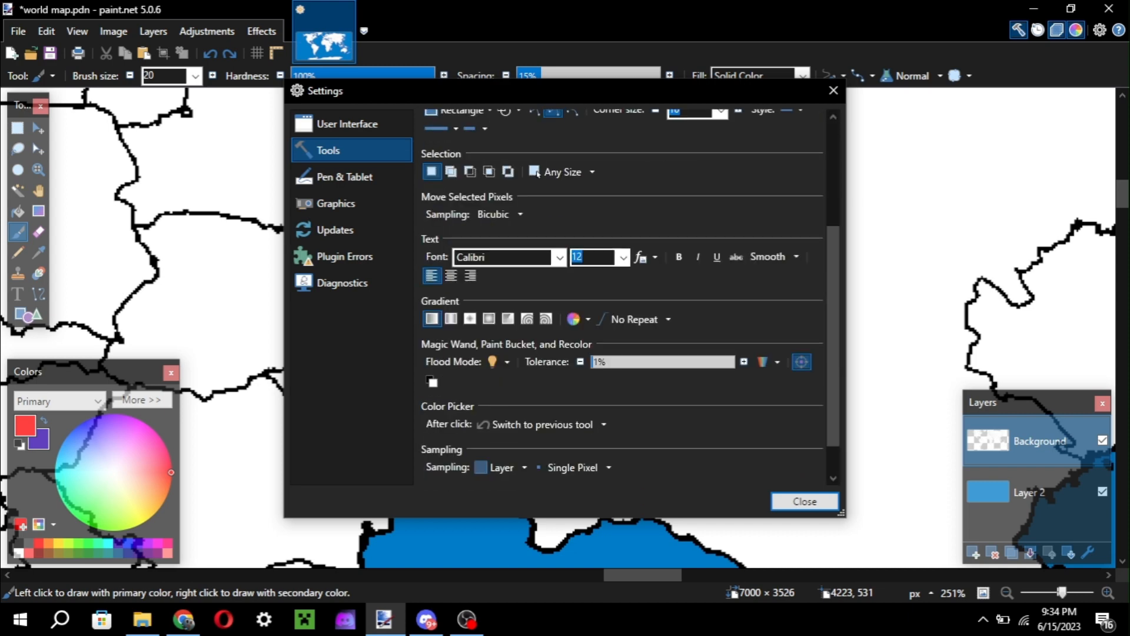
scroll(624, 295, down, 2)
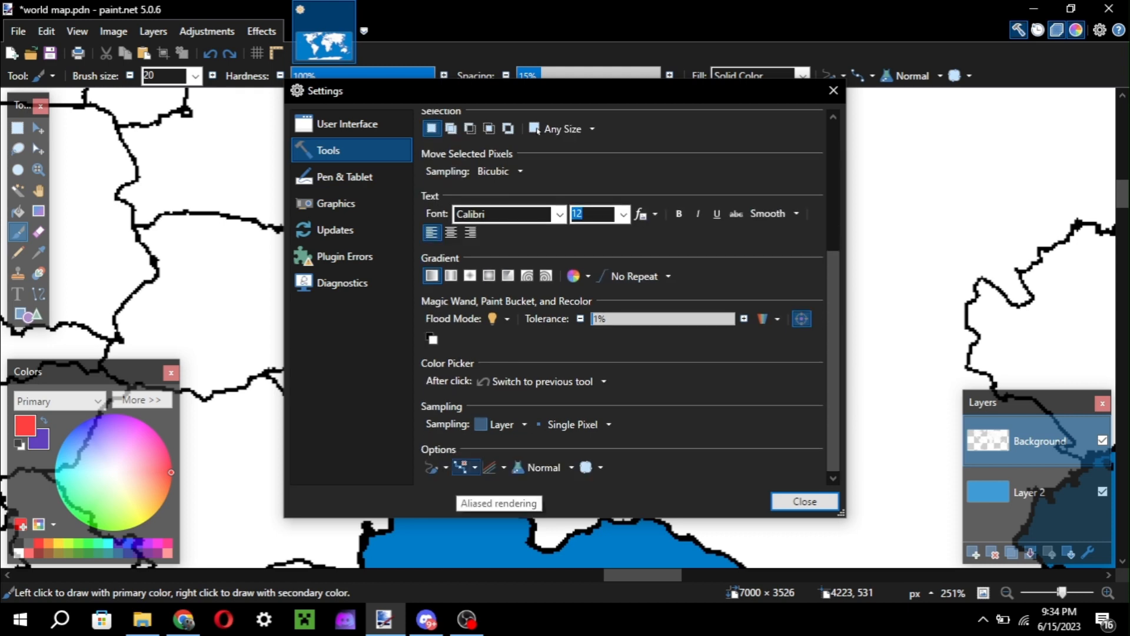
click(468, 466)
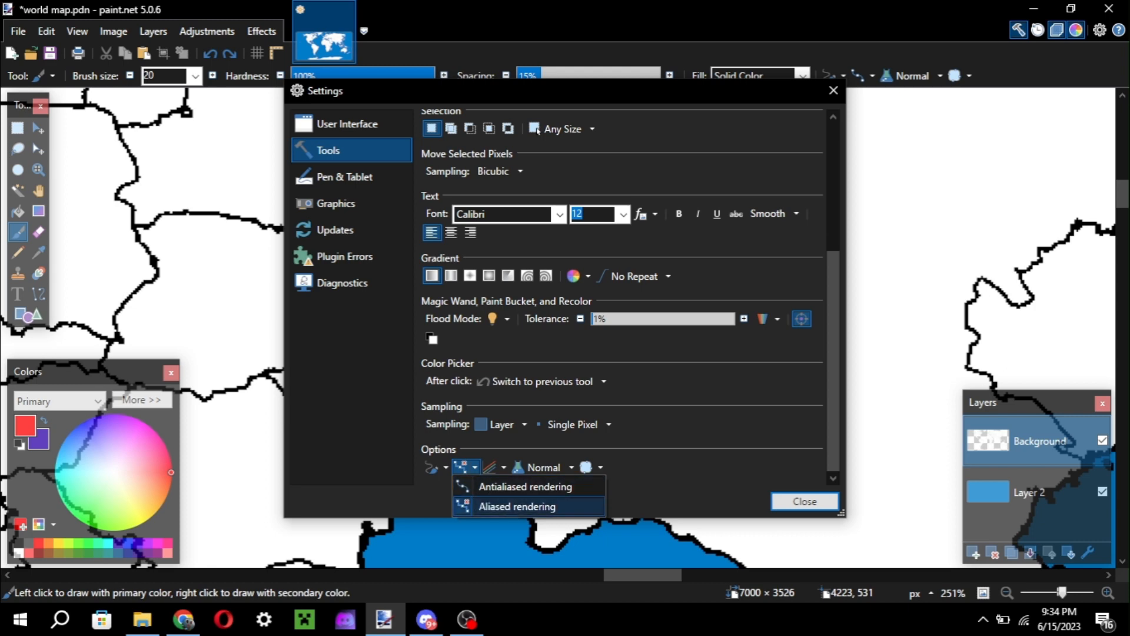
click(517, 506)
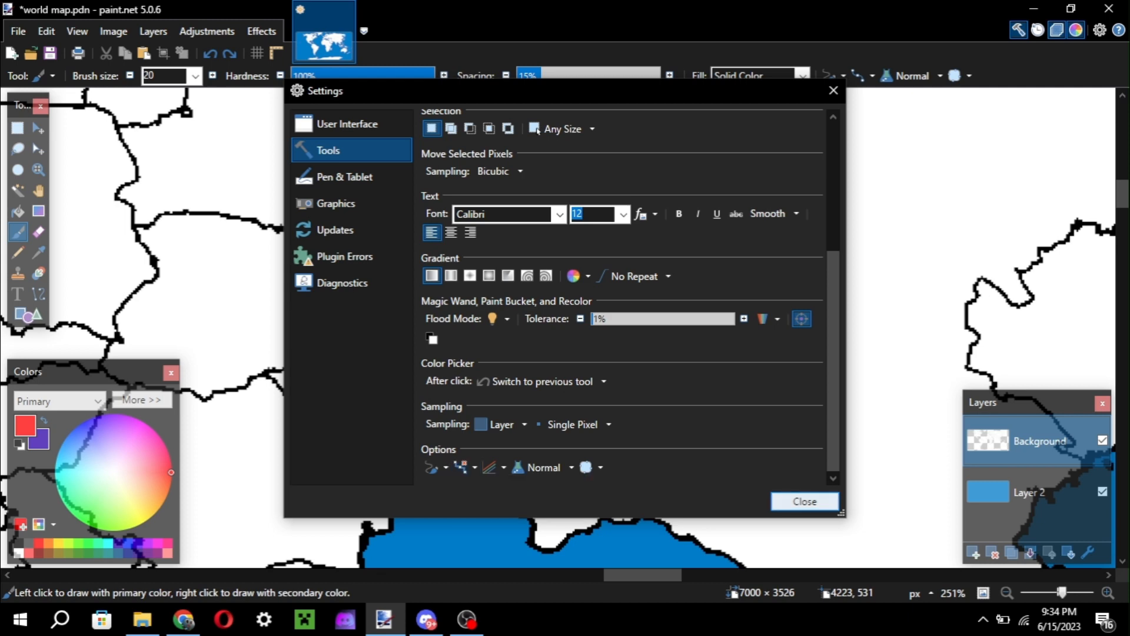
click(805, 501)
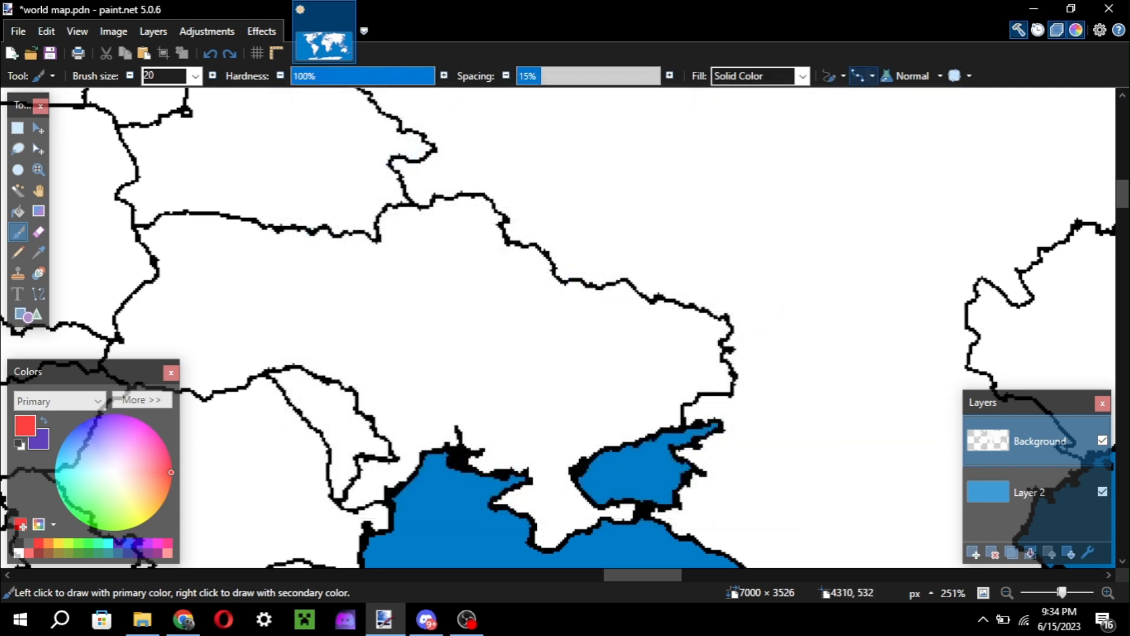
Activate the Paint Bucket tool with France and Western Europe in view on the map.
scroll(815, 96, up, 1)
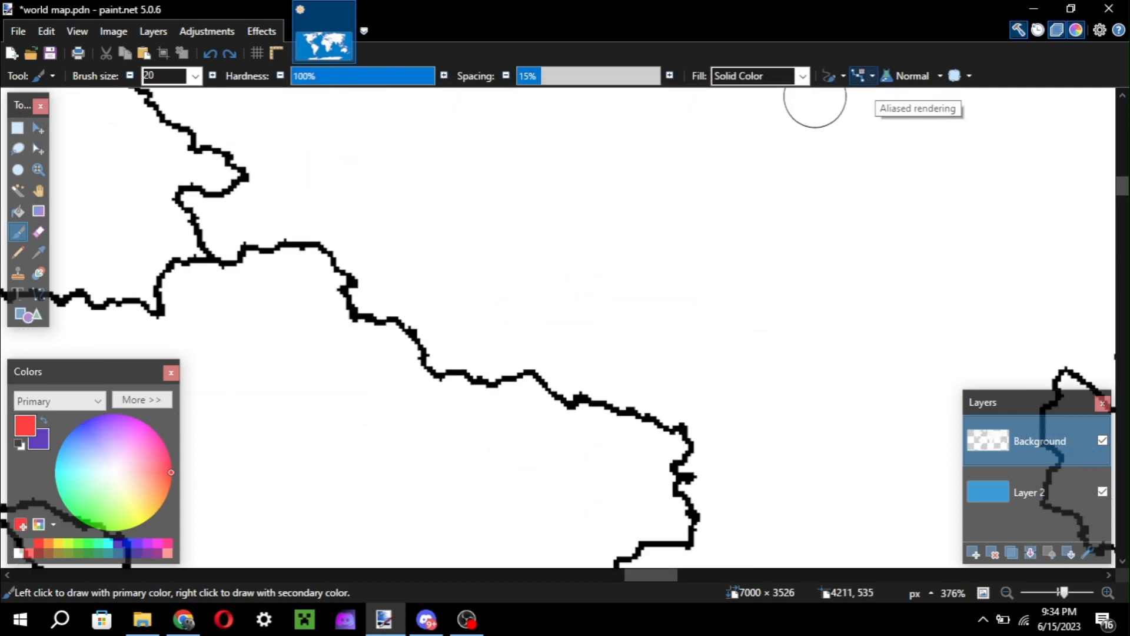
scroll(816, 96, down, 1)
scroll(730, 162, down, 1)
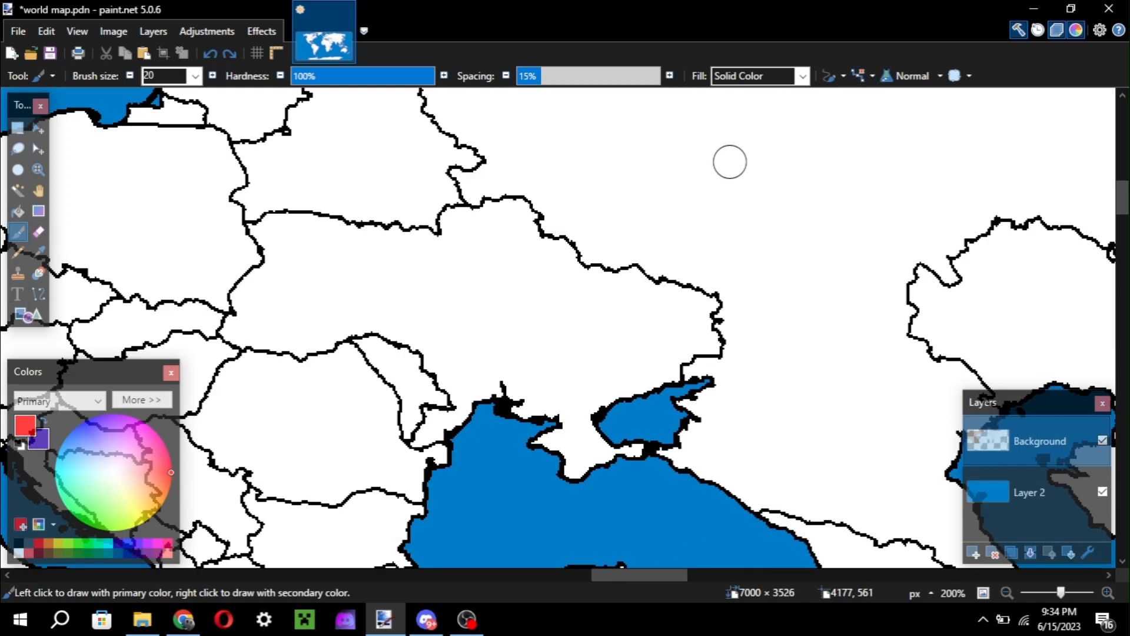
scroll(730, 162, down, 1)
scroll(730, 162, left, 4)
scroll(730, 162, right, 4)
scroll(730, 162, up, 2)
scroll(730, 162, left, 4)
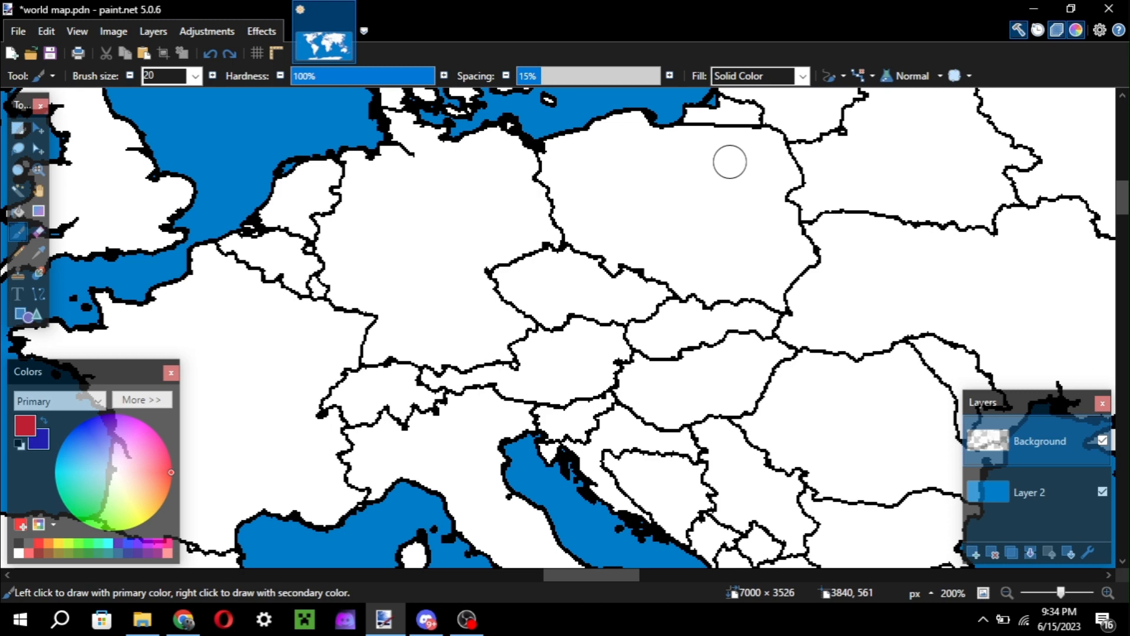
scroll(730, 162, left, 8)
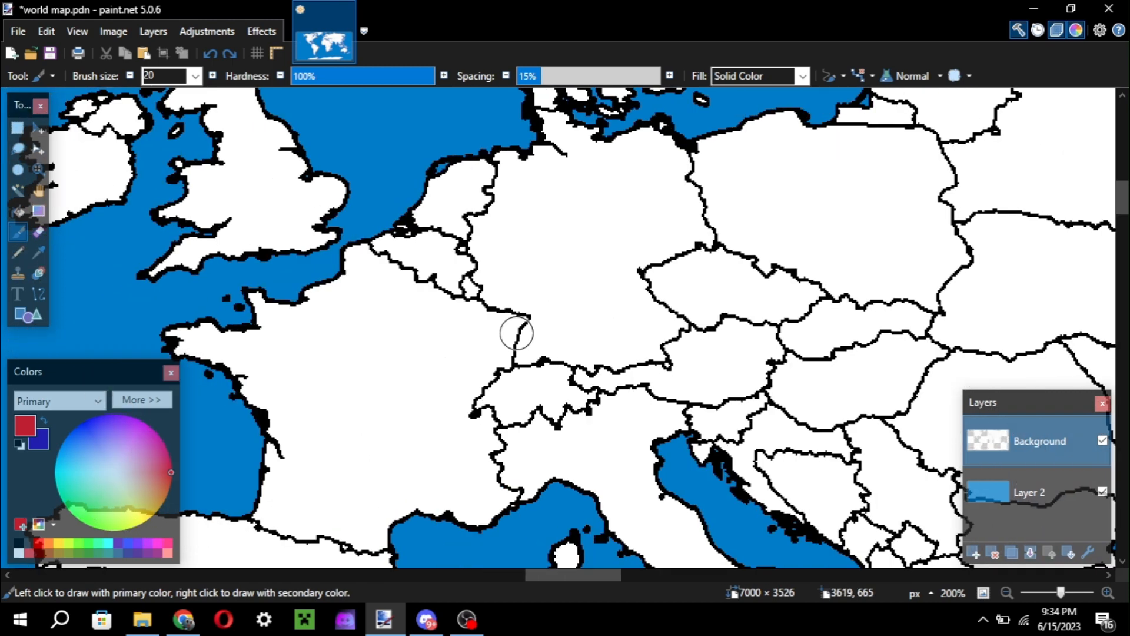
key(f)
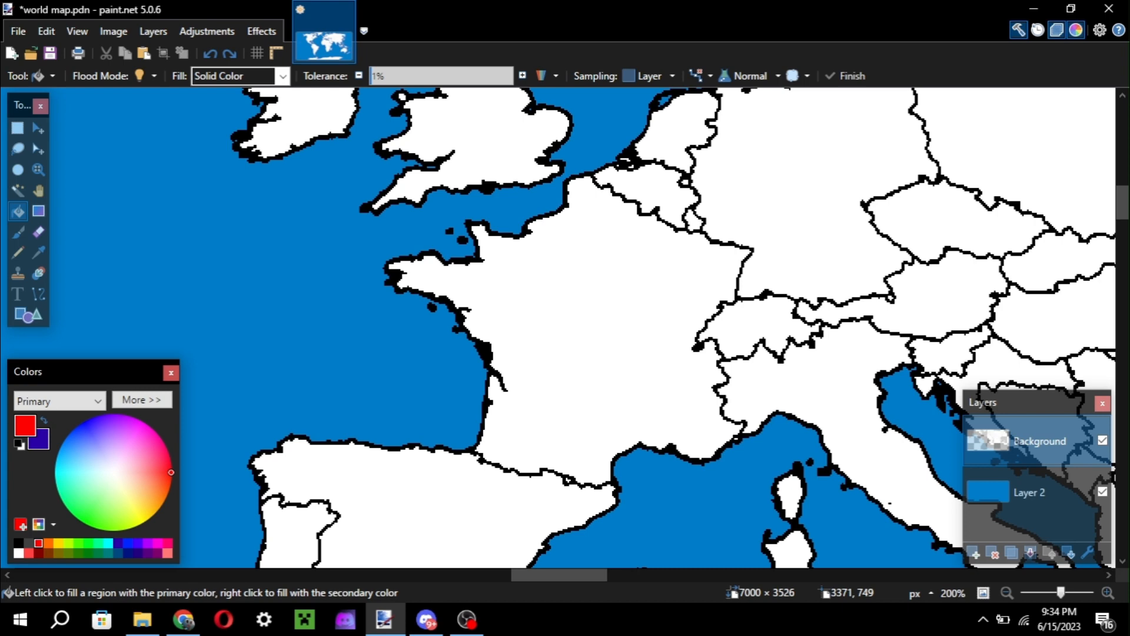
scroll(730, 162, right, 3)
key(ctrl+z)
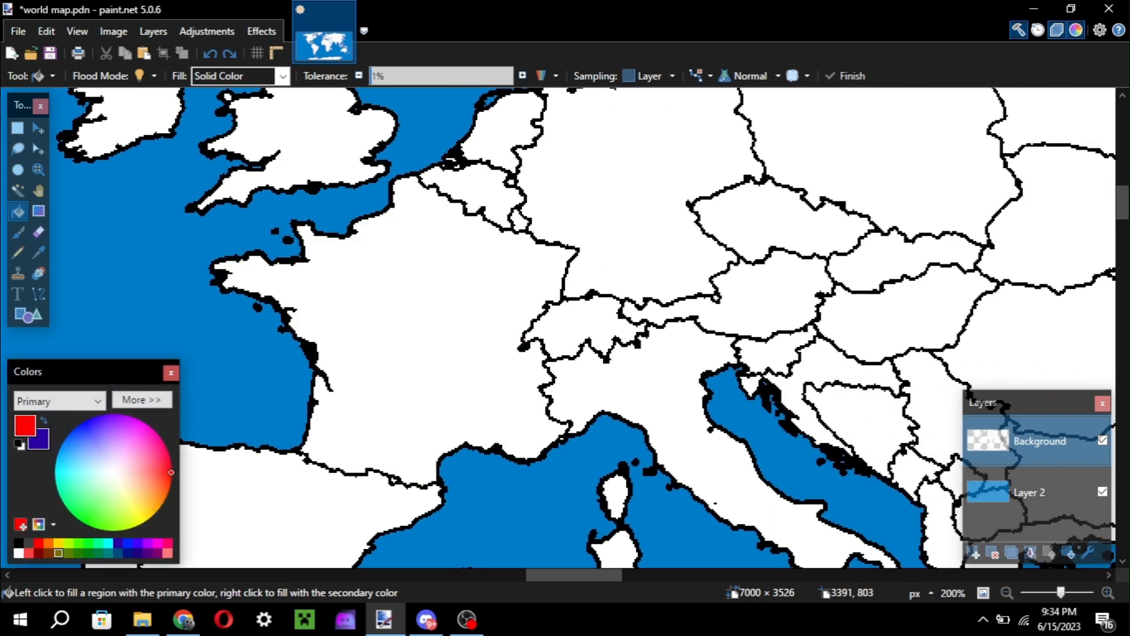
key(alt)
scroll(293, 375, right, 3)
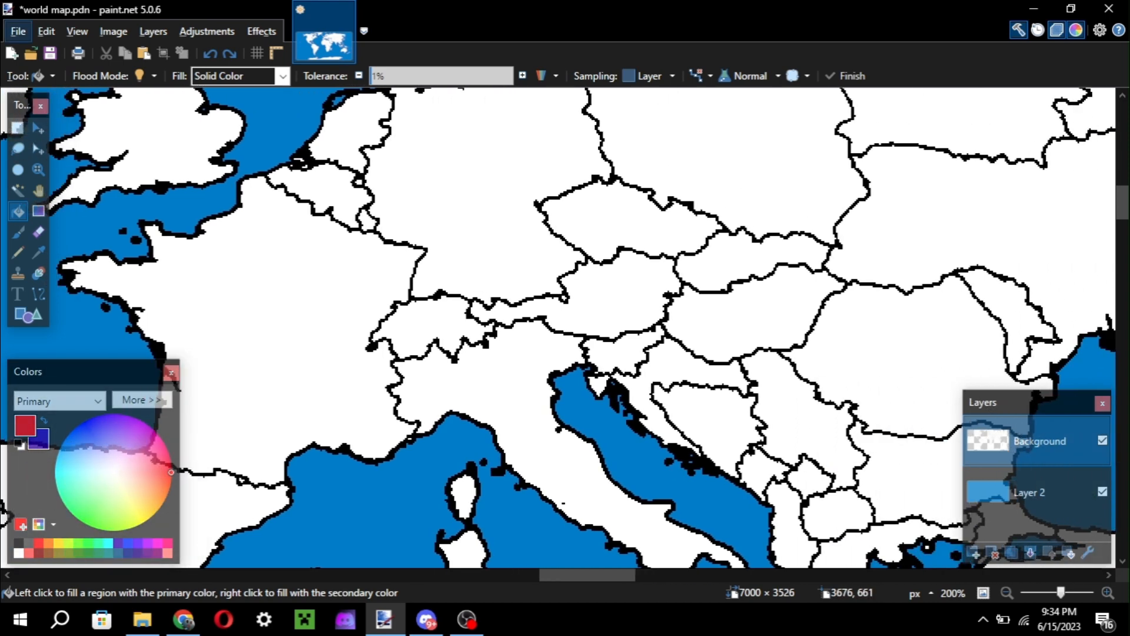
Fill France with red using the Paint Bucket.
scroll(293, 375, left, 2)
scroll(469, 270, left, 3)
click(453, 260)
scroll(469, 270, right, 3)
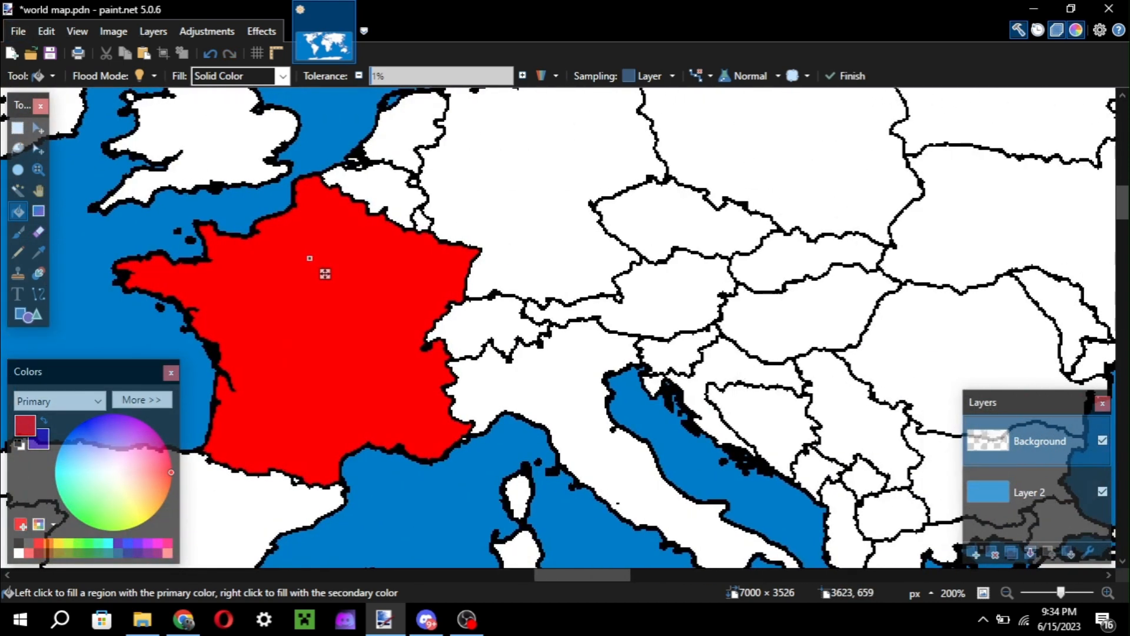
Swap the primary and secondary colours and fill Germany with dark blue.
key(x)
key(x)
click(525, 235)
key(x)
scroll(524, 235, up, 4)
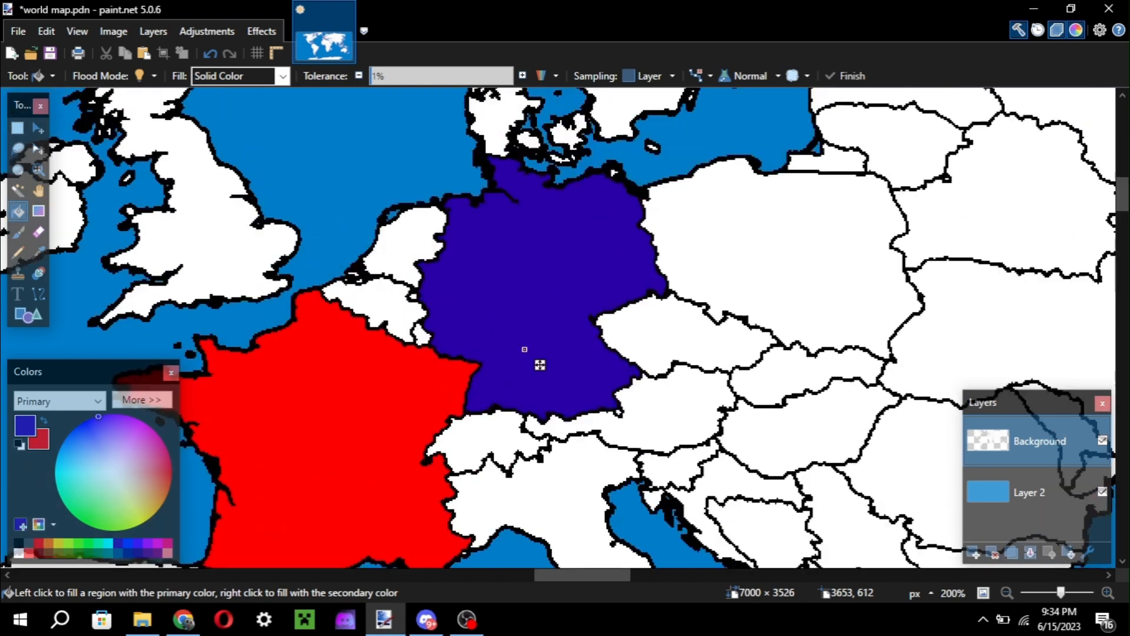
scroll(525, 295, down, 3)
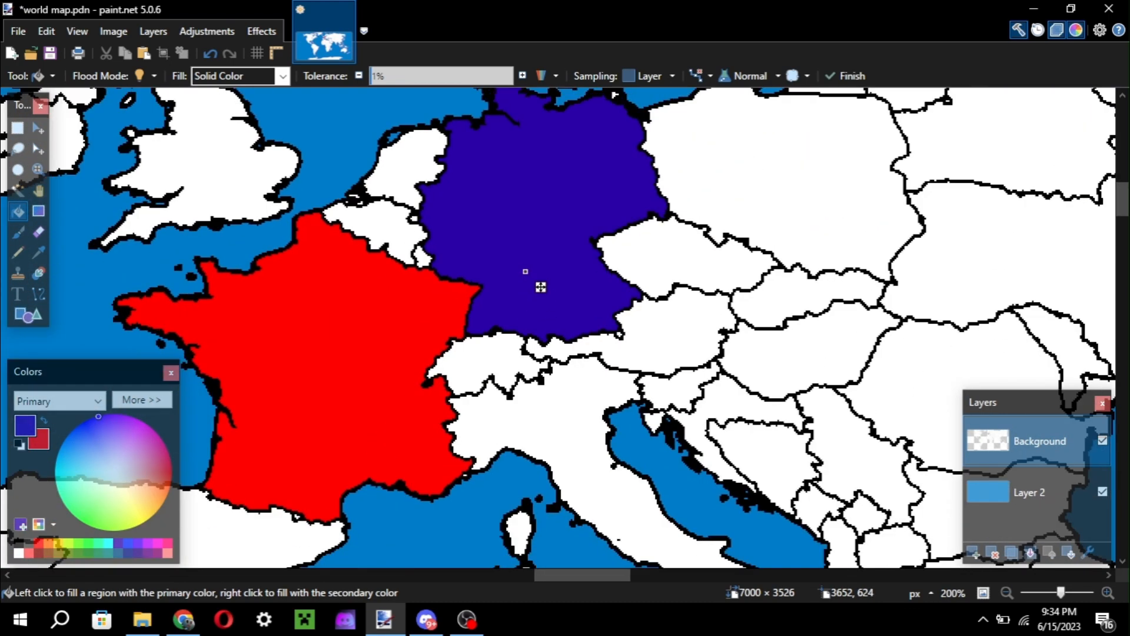
scroll(526, 297, up, 3)
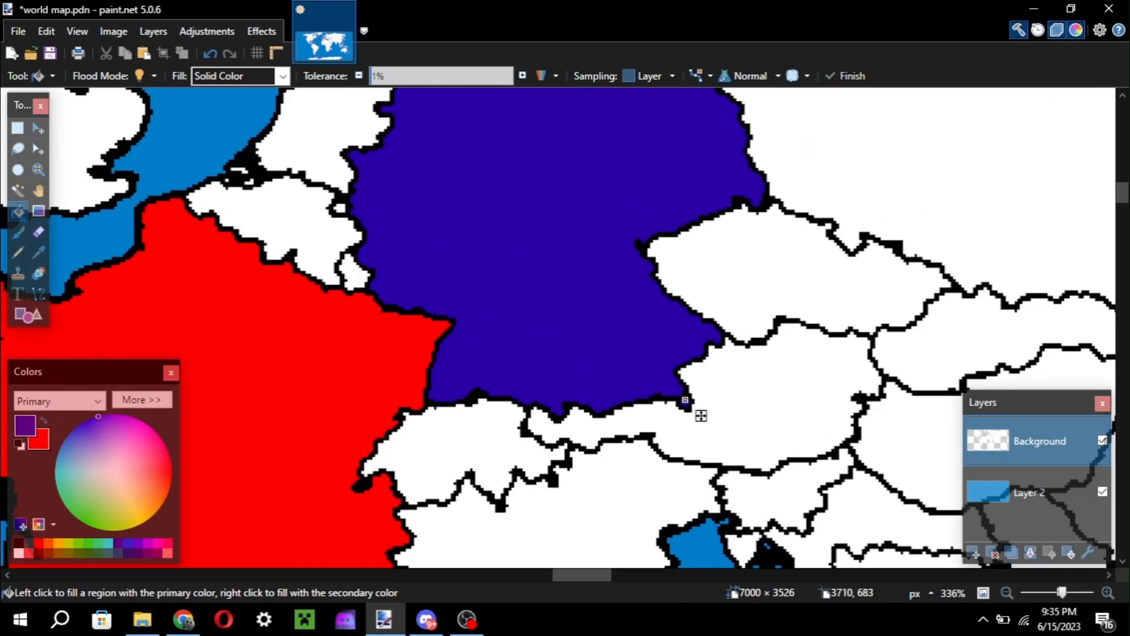
Activate the Recolor tool and change the secondary colour to light red.
key(r)
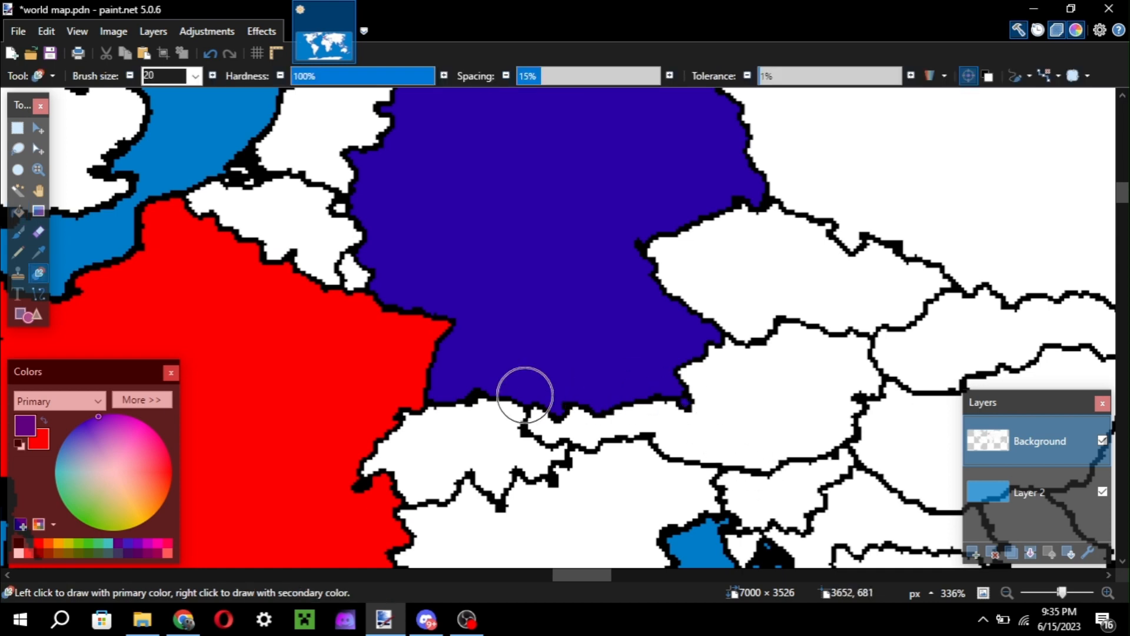
key(c)
key(f)
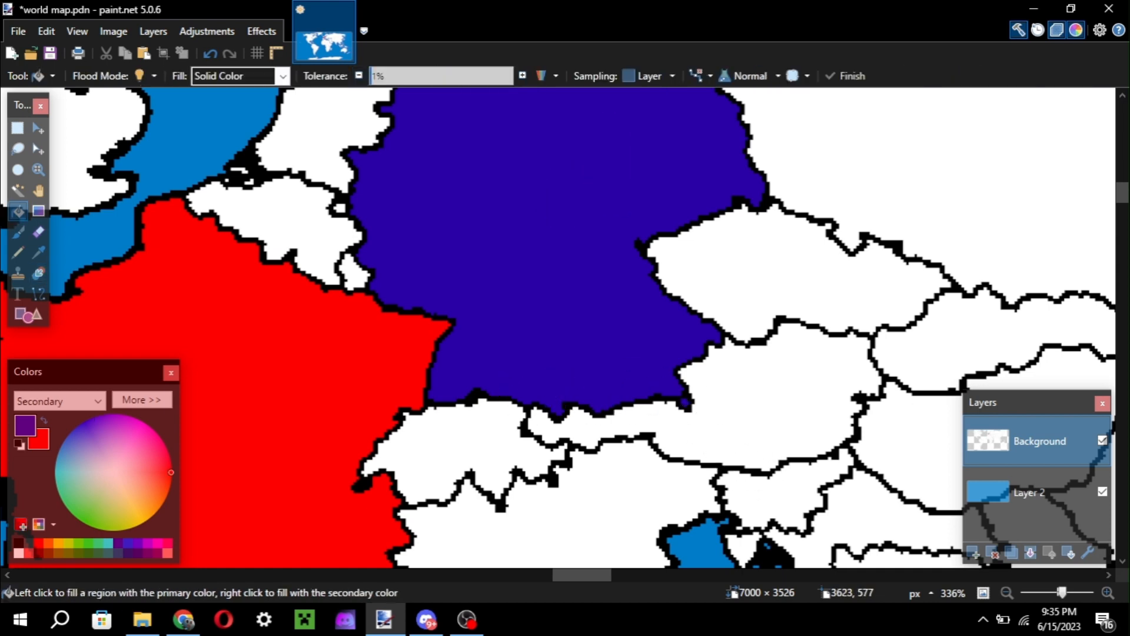
key(r)
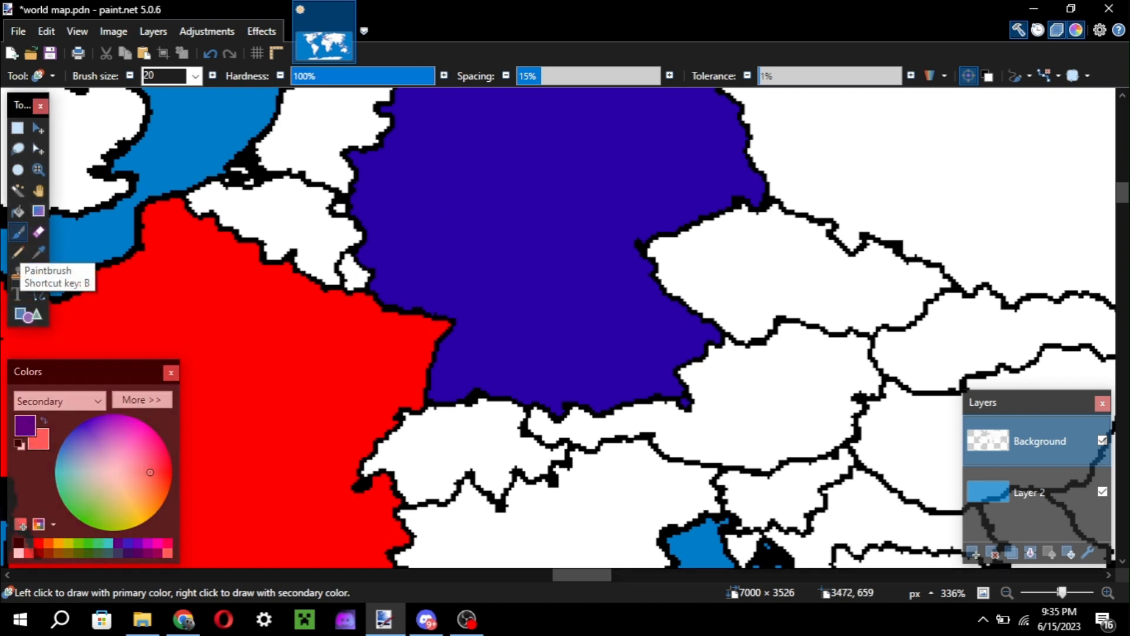
Paint a trial Paintbrush stroke across Germany's southwestern border and undo it.
click(19, 233)
mouse_move(419, 328)
mouse_down()
mouse_move(369, 347)
mouse_move(375, 289)
mouse_move(387, 323)
mouse_move(397, 311)
mouse_move(517, 398)
mouse_up()
key(ctrl+z)
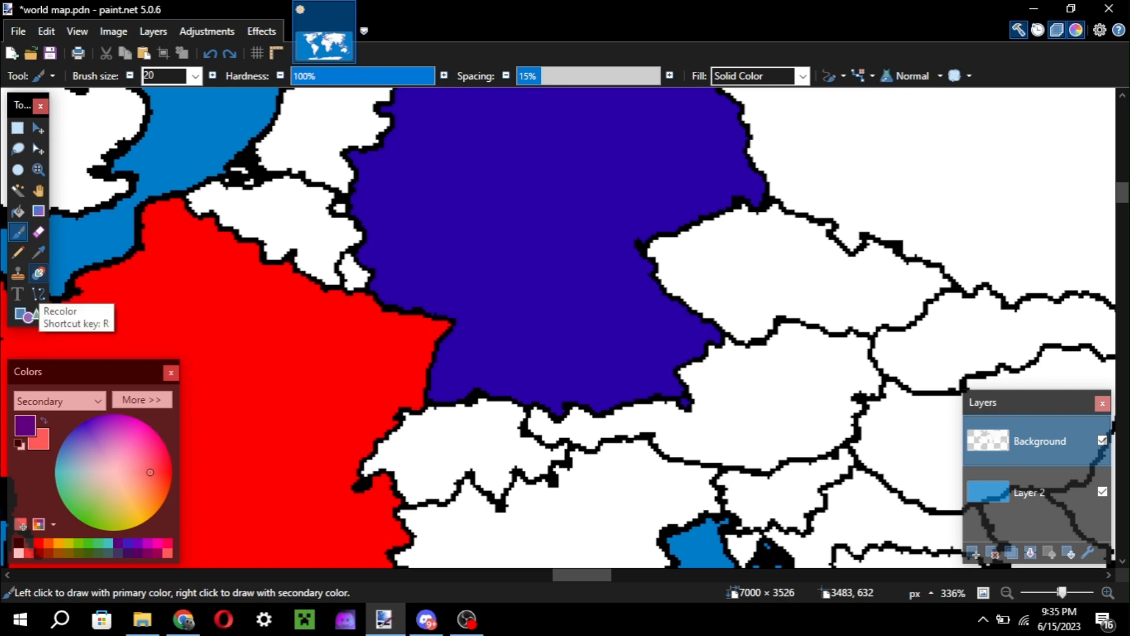
Set up the Recolor tool with light red as the primary colour, dark blue as the secondary and brush size 10.
click(38, 273)
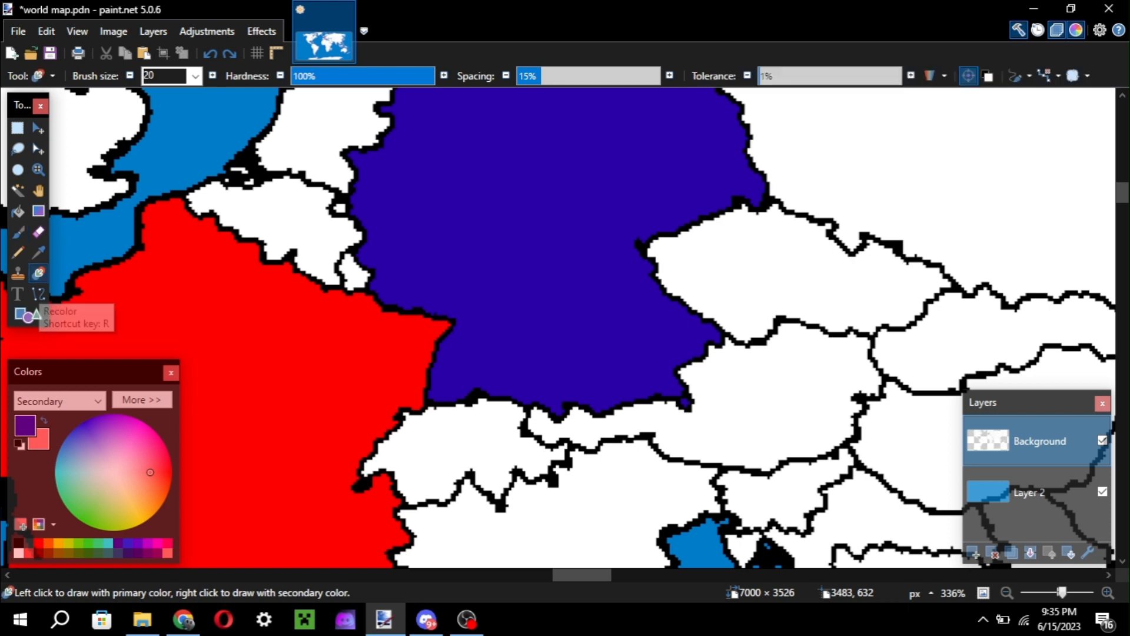
scroll(506, 324, up, 4)
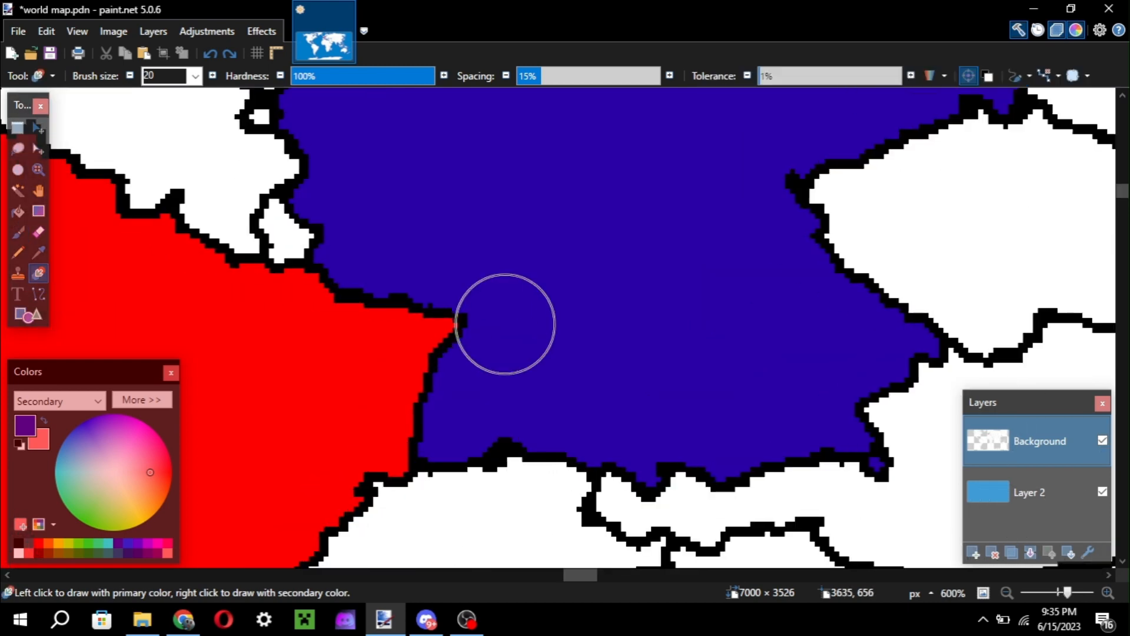
key(x)
scroll(505, 323, up, 3)
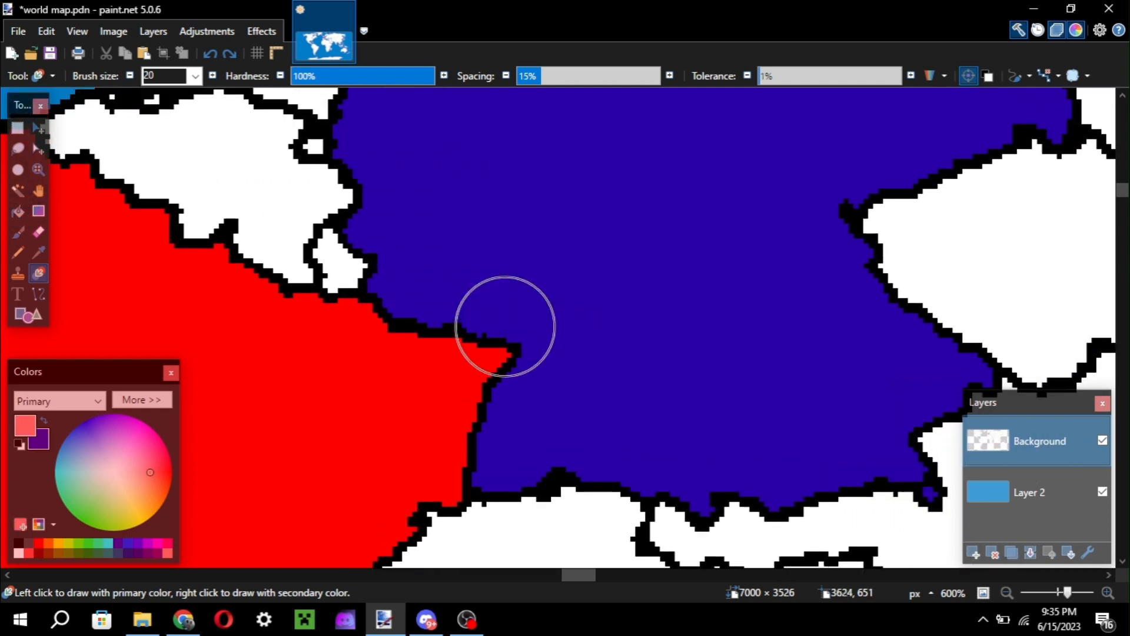
key(bracketleft)
key(bracketleft)
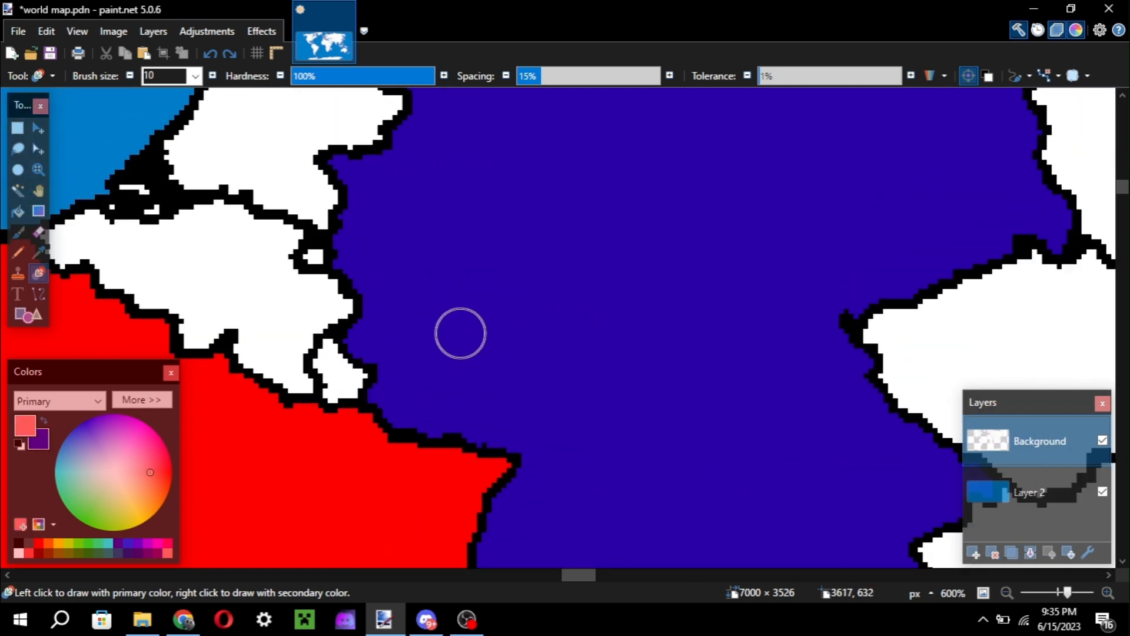
Try recolouring a small spot of Germany beside Luxembourg to light red and undo it.
scroll(455, 356, down, 3)
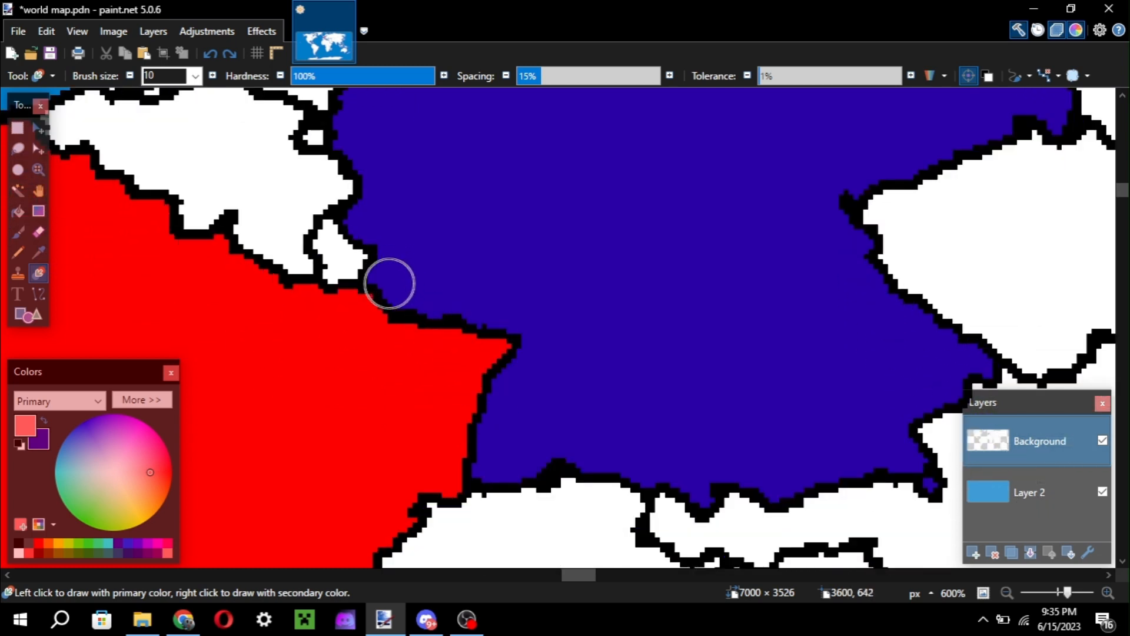
scroll(389, 281, up, 3)
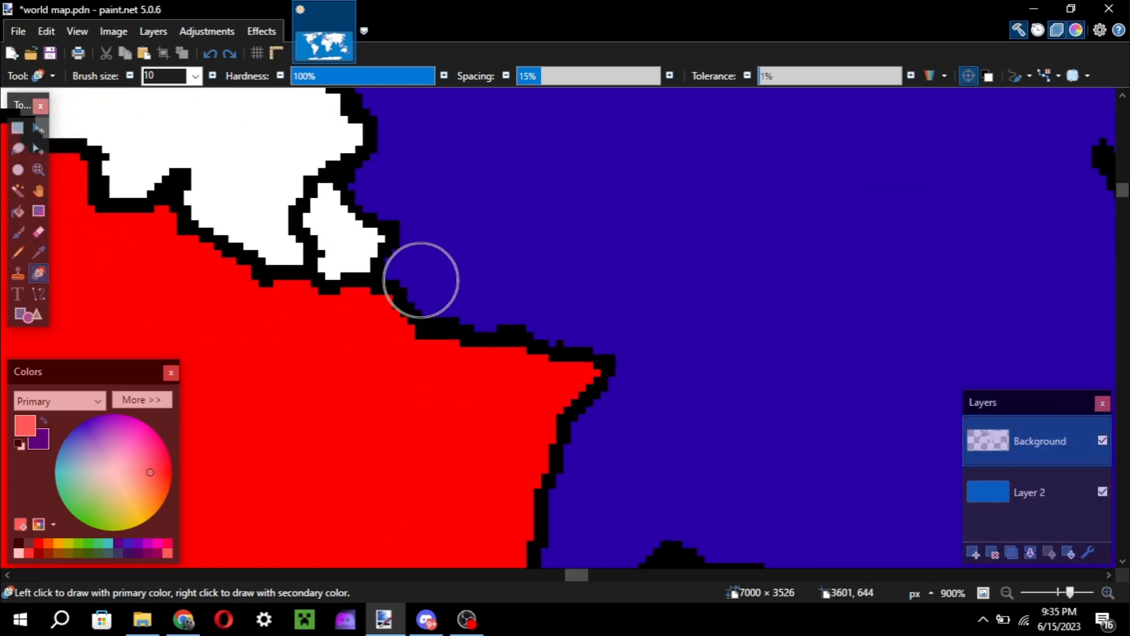
scroll(422, 278, down, 2)
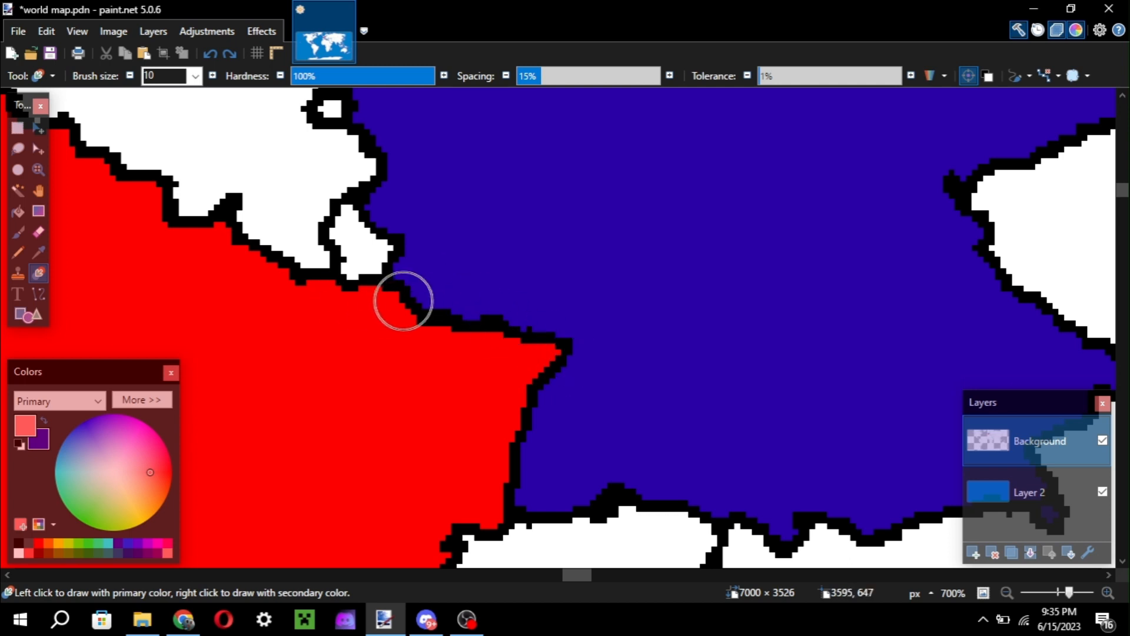
scroll(407, 289, down, 2)
click(411, 284)
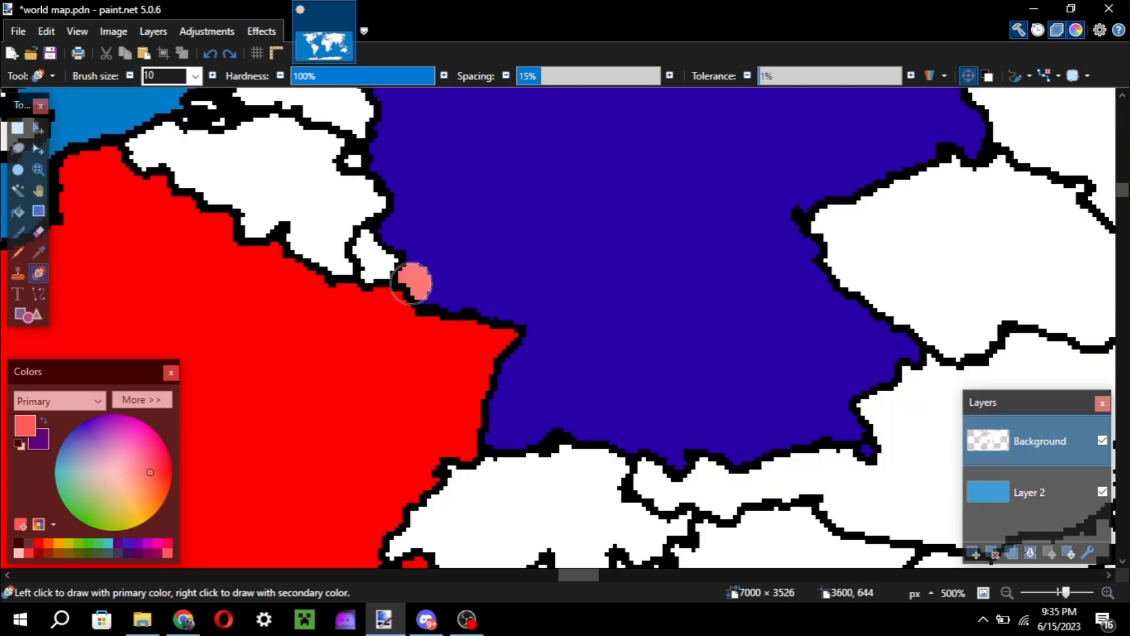
key(ctrl+z)
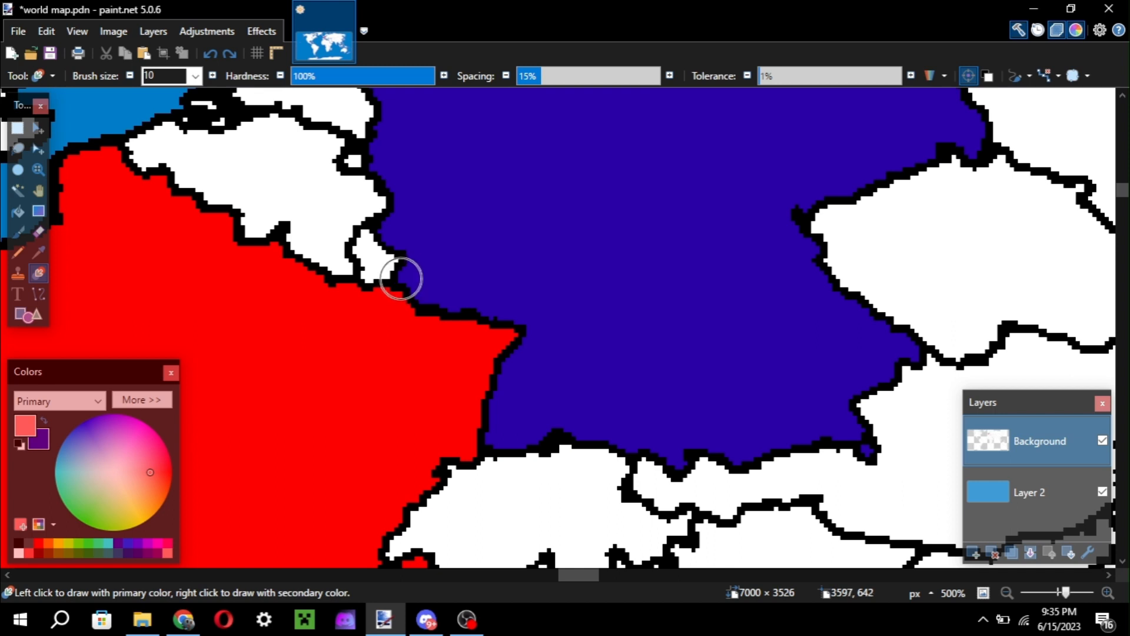
Try recolouring southwestern Germany from Luxembourg down to the Swiss and Austrian borders in light red, and undo it.
click(410, 274)
mouse_move(410, 274)
mouse_down()
mouse_move(516, 308)
mouse_move(483, 292)
mouse_move(587, 411)
mouse_move(491, 447)
mouse_move(539, 408)
mouse_move(636, 464)
mouse_move(540, 381)
mouse_move(525, 293)
mouse_move(649, 417)
mouse_move(657, 486)
mouse_move(612, 413)
mouse_move(667, 444)
mouse_move(687, 473)
mouse_move(605, 354)
mouse_move(404, 242)
mouse_move(489, 292)
mouse_up()
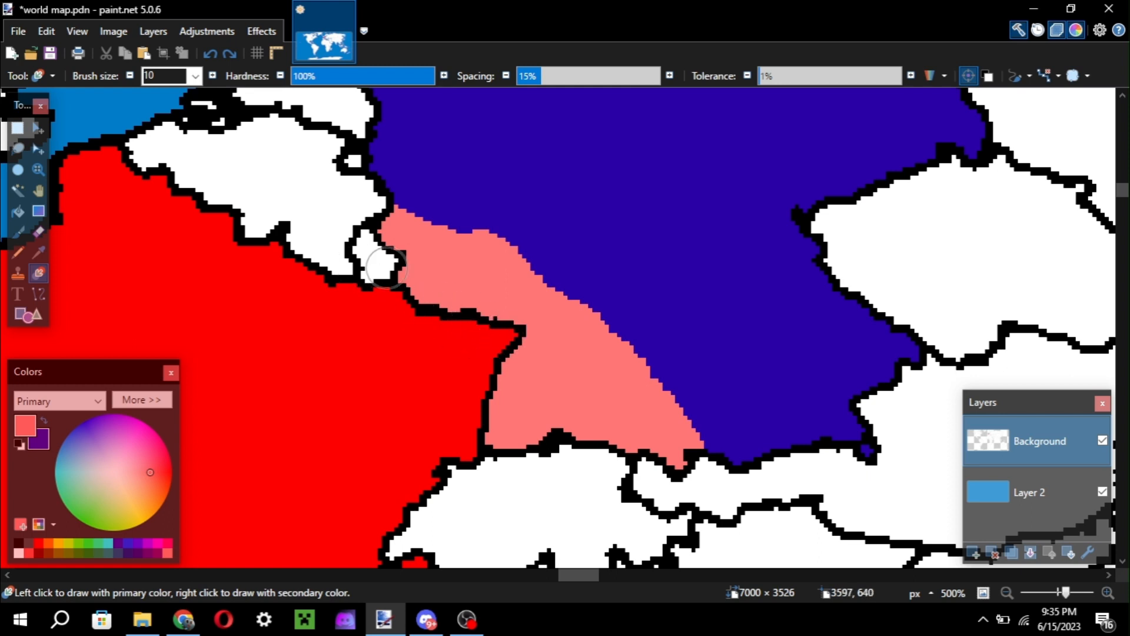
key(ctrl+z)
Try recolouring the black border line between France and Germany to light red and undo the trial strokes.
mouse_move(401, 290)
mouse_down()
mouse_move(464, 298)
mouse_move(460, 316)
mouse_move(435, 311)
mouse_move(442, 351)
mouse_move(548, 335)
mouse_move(410, 449)
mouse_move(452, 434)
mouse_move(459, 479)
mouse_move(398, 511)
mouse_move(576, 461)
mouse_move(528, 441)
mouse_move(553, 443)
mouse_move(449, 459)
mouse_move(549, 439)
mouse_move(592, 345)
mouse_up()
key(ctrl+z)
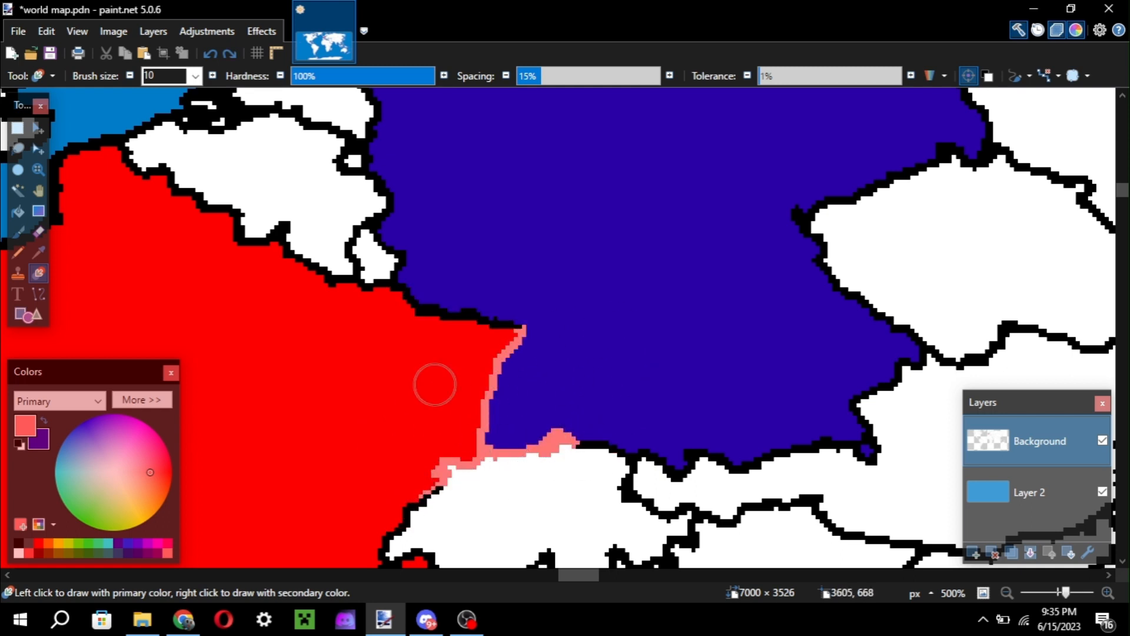
key(ctrl+z)
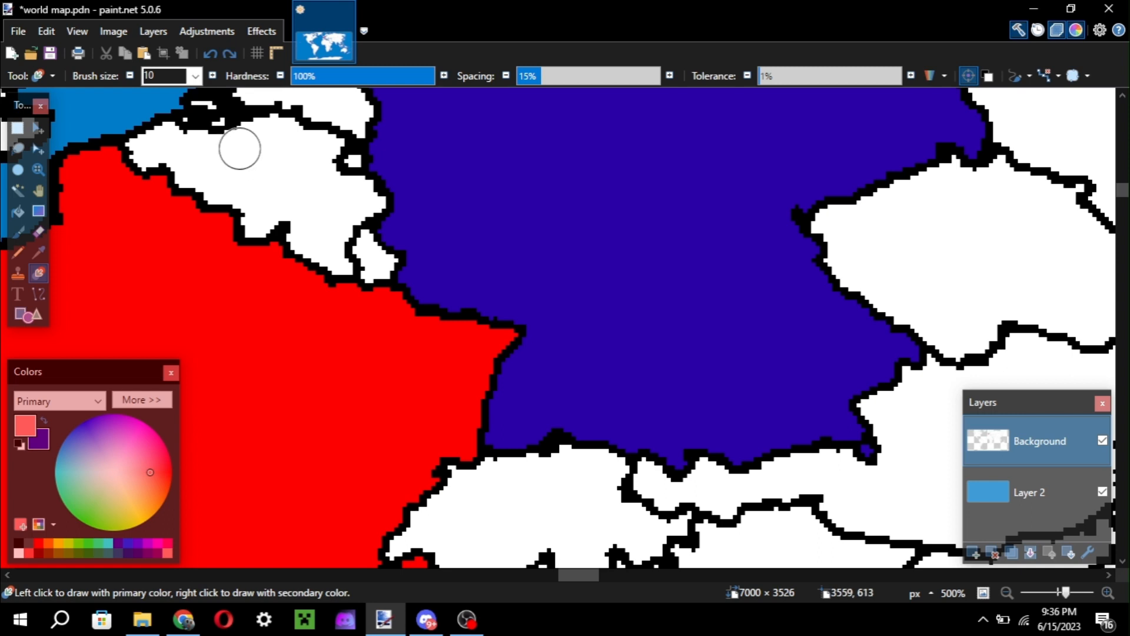
drag(378, 227, 410, 241)
key(ctrl+z)
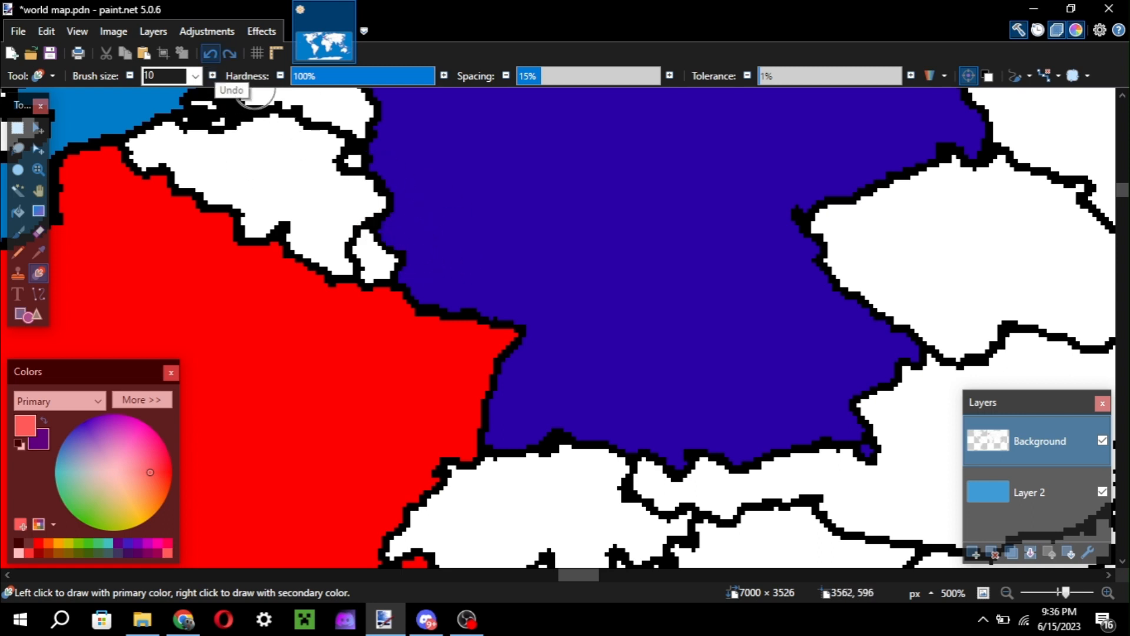
click(212, 55)
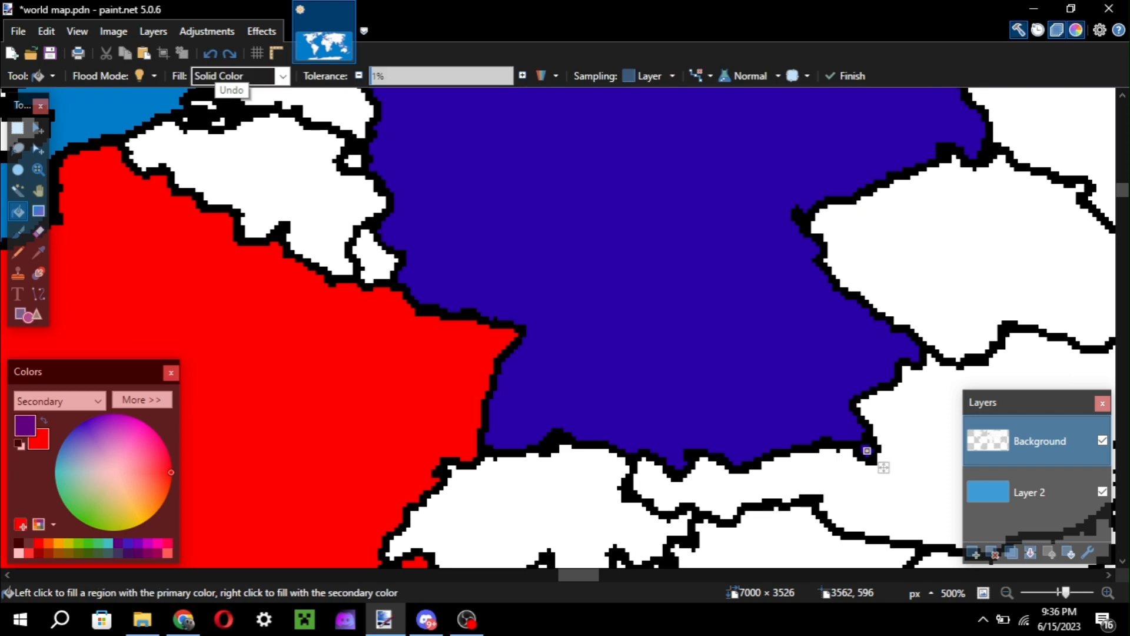
Activate the Recolor tool with the France–Germany border in view and make light red the secondary colour.
key(b)
scroll(484, 207, up, 2)
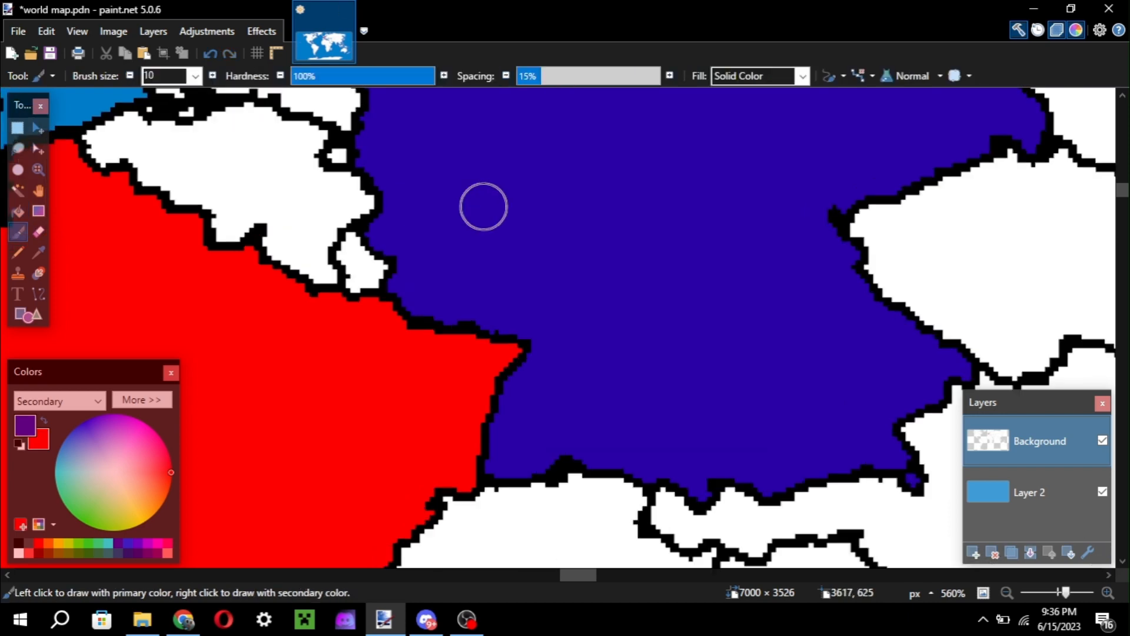
scroll(483, 207, down, 2)
key(z)
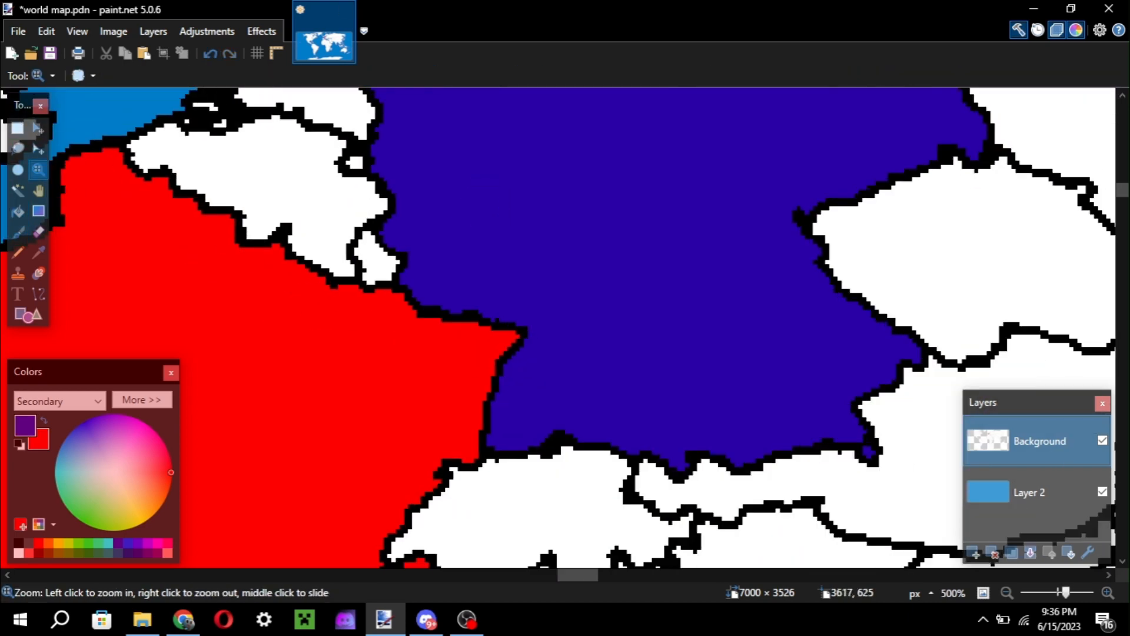
key(r)
scroll(482, 204, down, 2)
scroll(482, 204, left, 2)
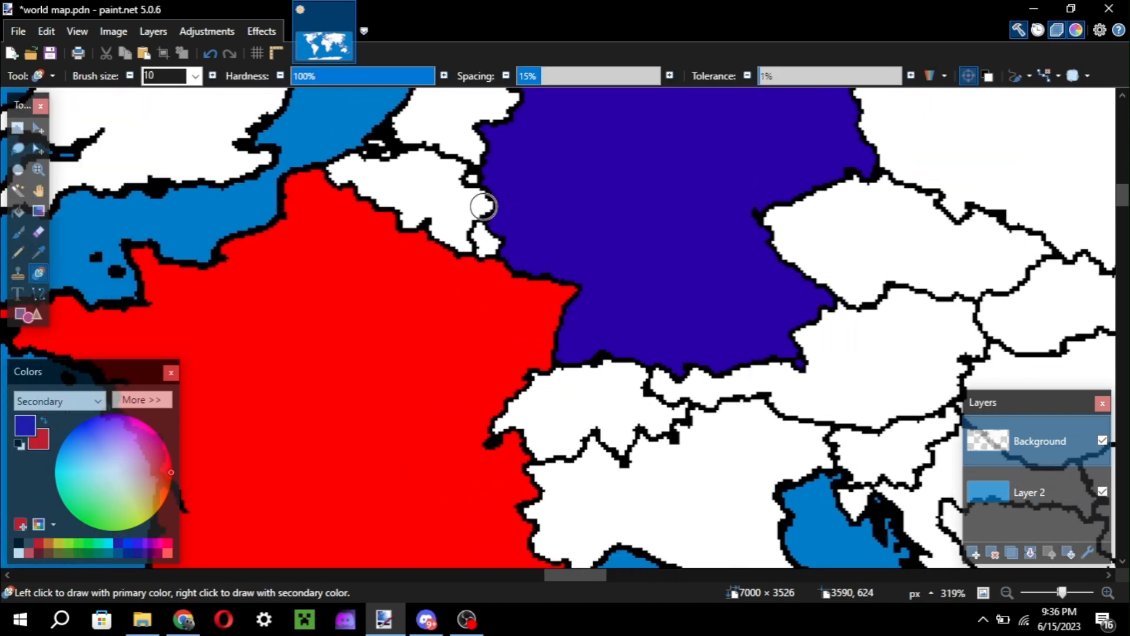
scroll(587, 300, up, 3)
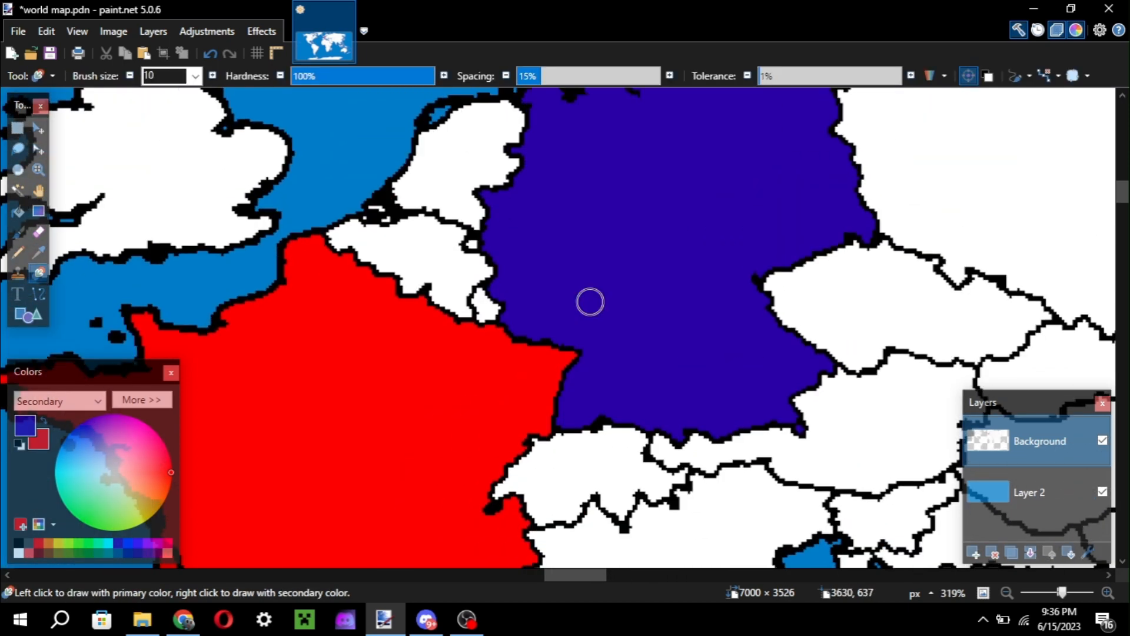
scroll(588, 301, up, 2)
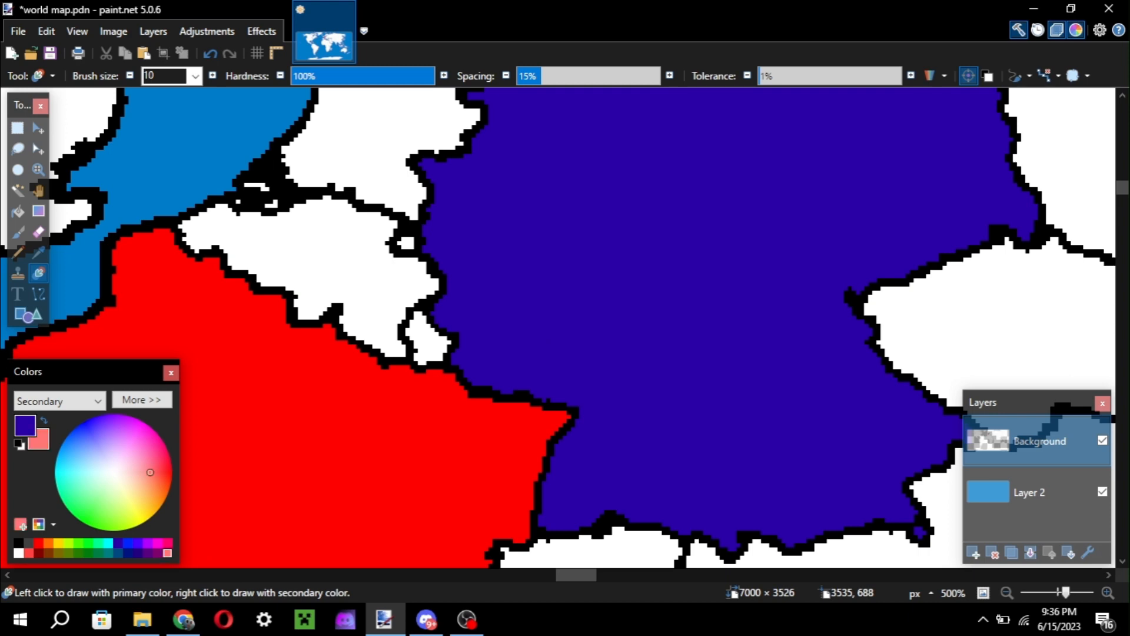
Enlarge the Recolor brush to 36 and swap the colours so light red is primary and dark blue secondary.
key(bracketright)
key(bracketright)
key(bracketright)
key(bracketright)
key(bracketright)
key(bracketright)
key(bracketright)
key(bracketright)
key(bracketright)
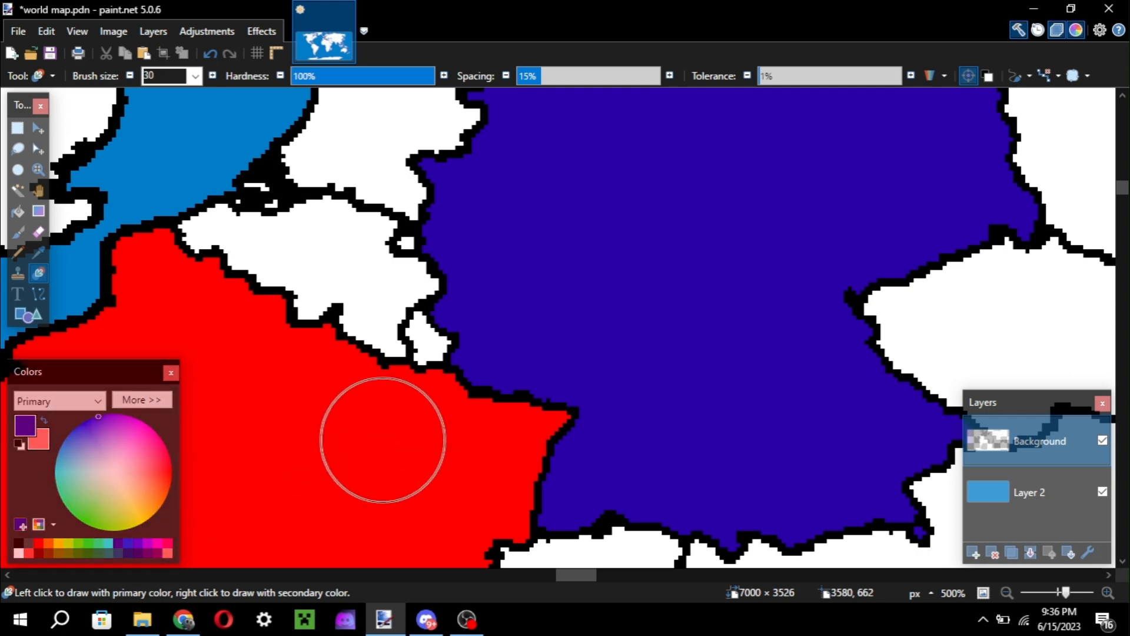
key(x)
scroll(383, 440, down, 2)
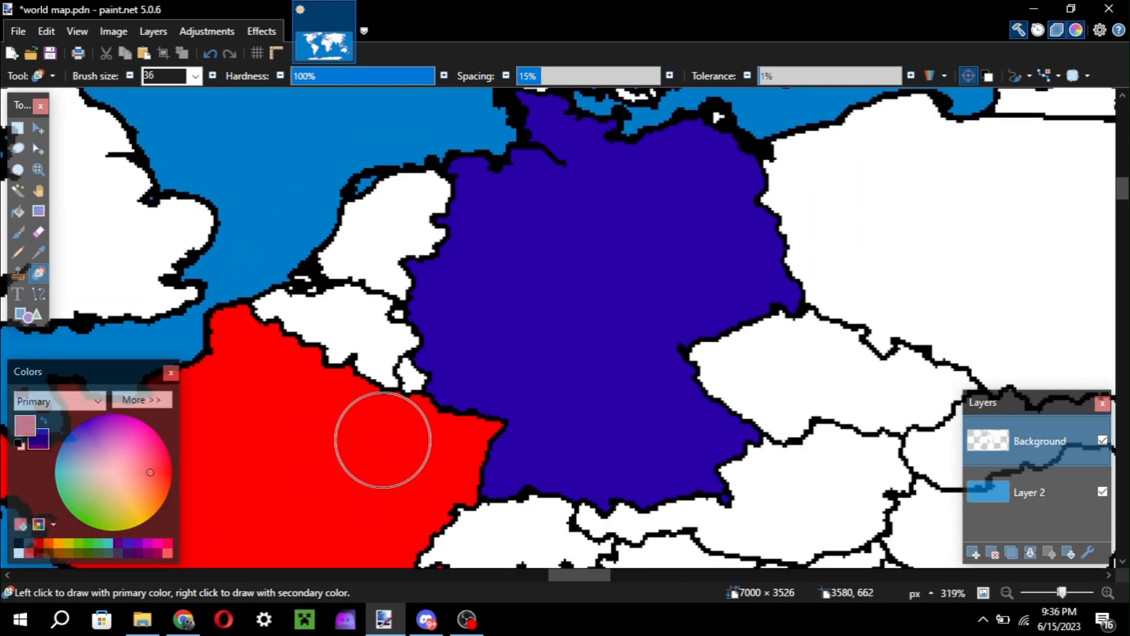
Recolour all of Germany from dark blue to light red, enlarging the brush to 65.
mouse_move(399, 412)
mouse_down()
mouse_move(470, 354)
mouse_move(606, 429)
mouse_move(748, 457)
mouse_move(389, 96)
mouse_up()
scroll(389, 96, up, 3)
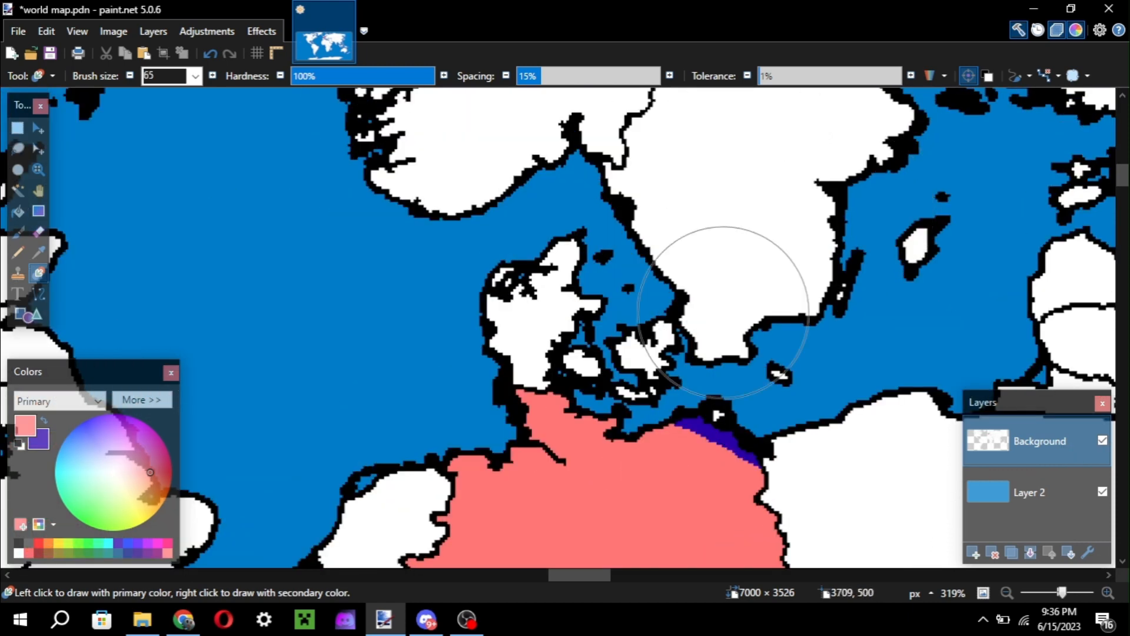
click(715, 427)
click(686, 401)
scroll(685, 400, down, 2)
key(ctrl+z)
scroll(661, 404, down, 4)
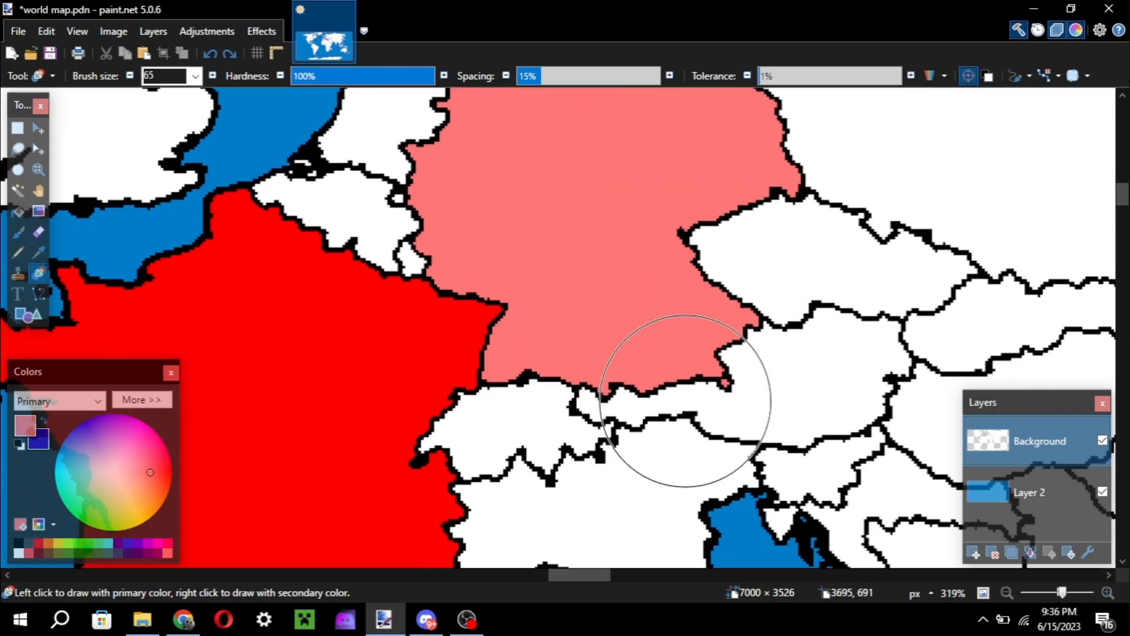
Activate the Paintbrush with brush size 2 and black as the primary colour over southern Germany.
key(b)
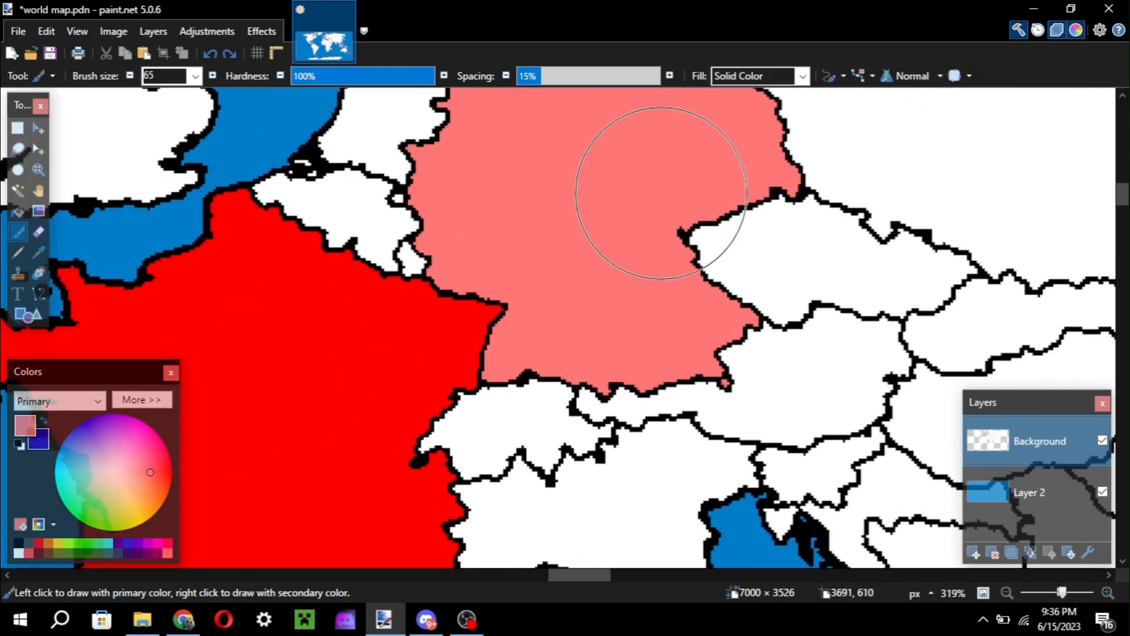
key(ctrl+bracketleft)
key(ctrl+bracketleft)
key(ctrl+bracketleft)
key(ctrl+bracketleft)
key(ctrl+bracketleft)
key(ctrl+bracketleft)
key(ctrl+bracketleft)
key(ctrl+bracketleft)
key(ctrl+bracketleft)
key(ctrl+bracketleft)
key(ctrl+bracketleft)
key(ctrl+bracketleft)
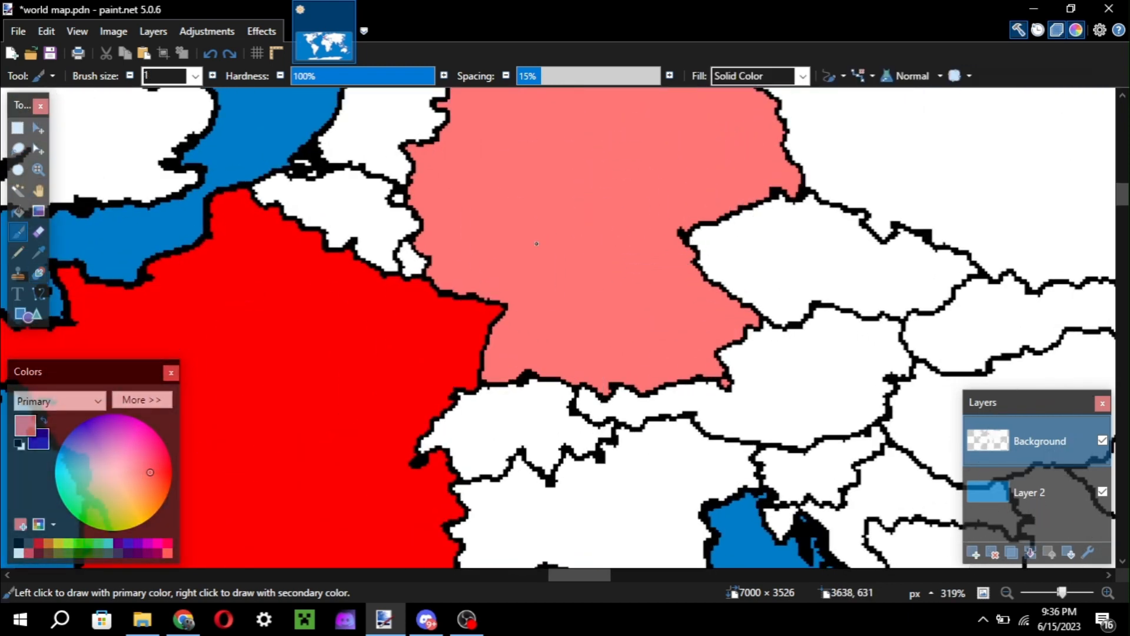
scroll(537, 244, up, 1)
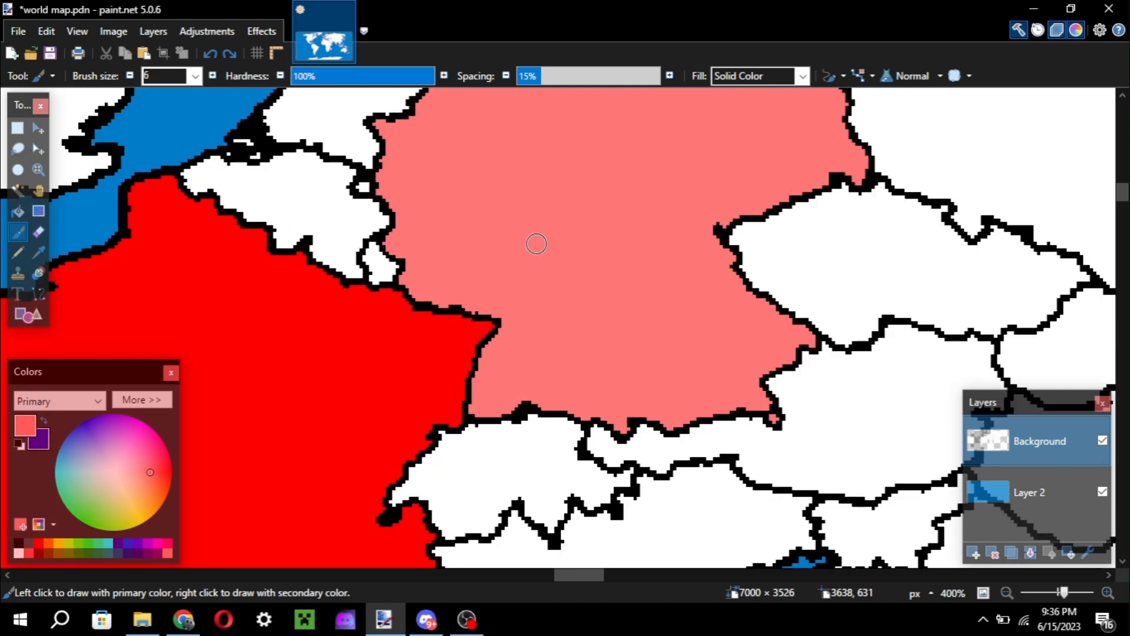
click(19, 543)
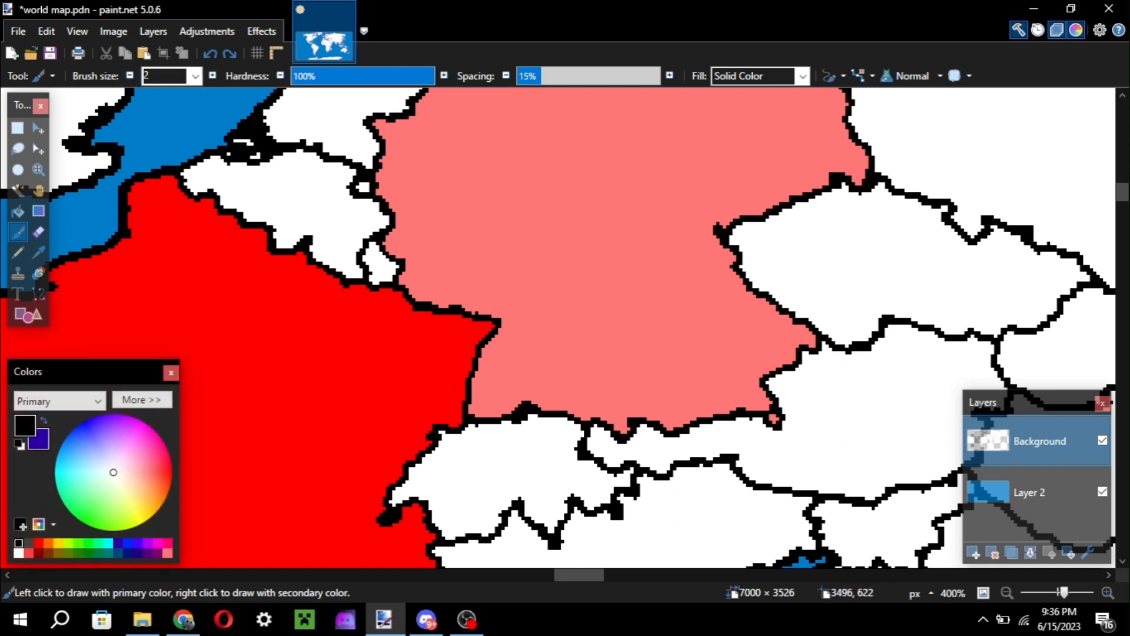
Draw a new black border with the Paintbrush through southwestern Germany, from the Dutch–Belgian border corner down to the Austrian border.
scroll(426, 271, up, 2)
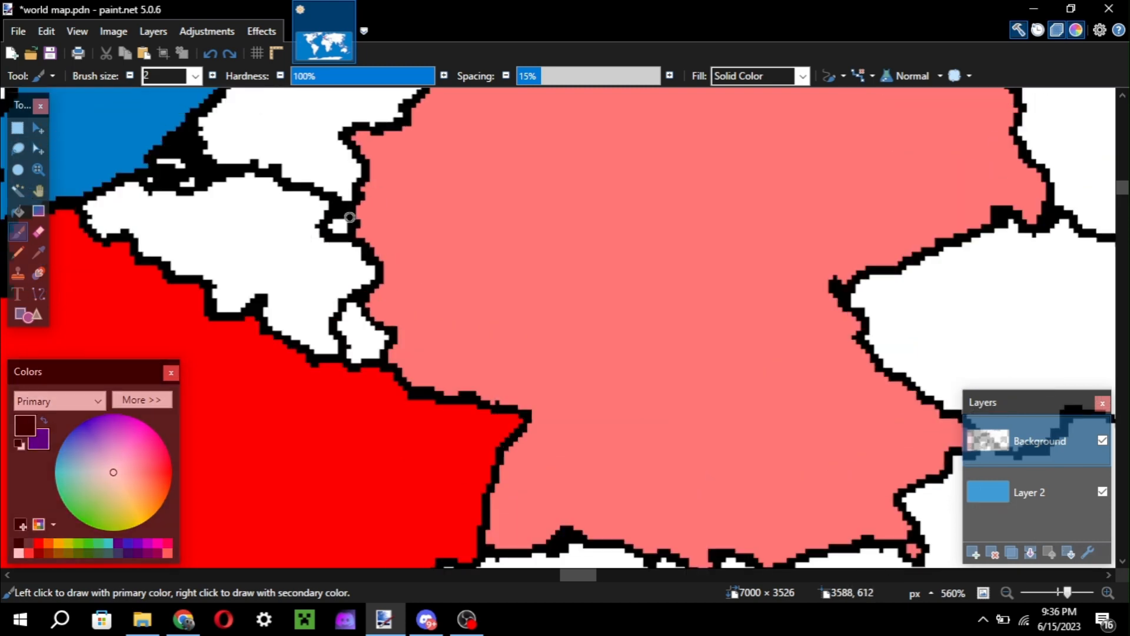
mouse_move(350, 210)
mouse_down()
mouse_move(392, 205)
mouse_move(445, 236)
mouse_move(628, 301)
mouse_up()
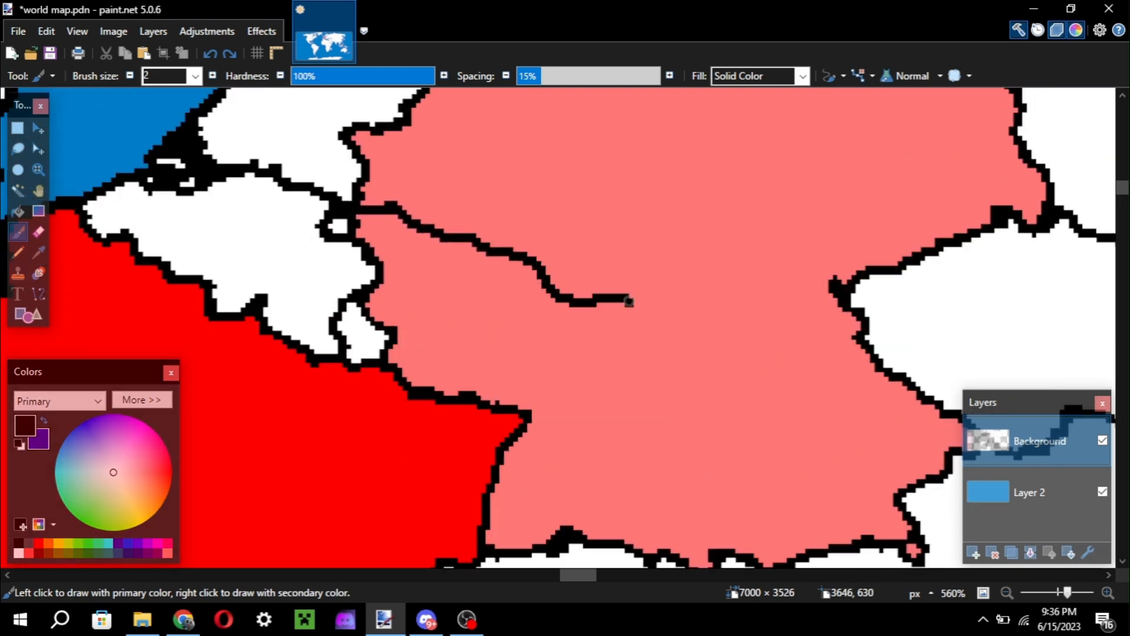
mouse_move(690, 367)
mouse_down()
mouse_move(792, 438)
mouse_move(762, 473)
mouse_up()
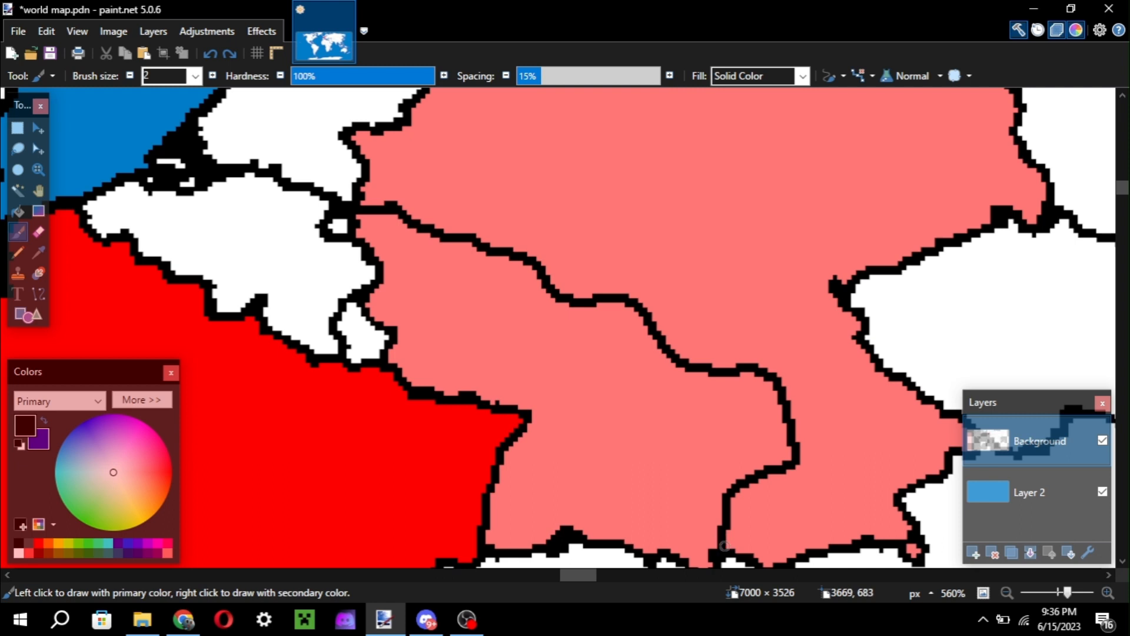
Erase the old France–Germany border between Luxembourg and Switzerland using the Eraser at brush size 22.
scroll(726, 548, down, 2)
key(e)
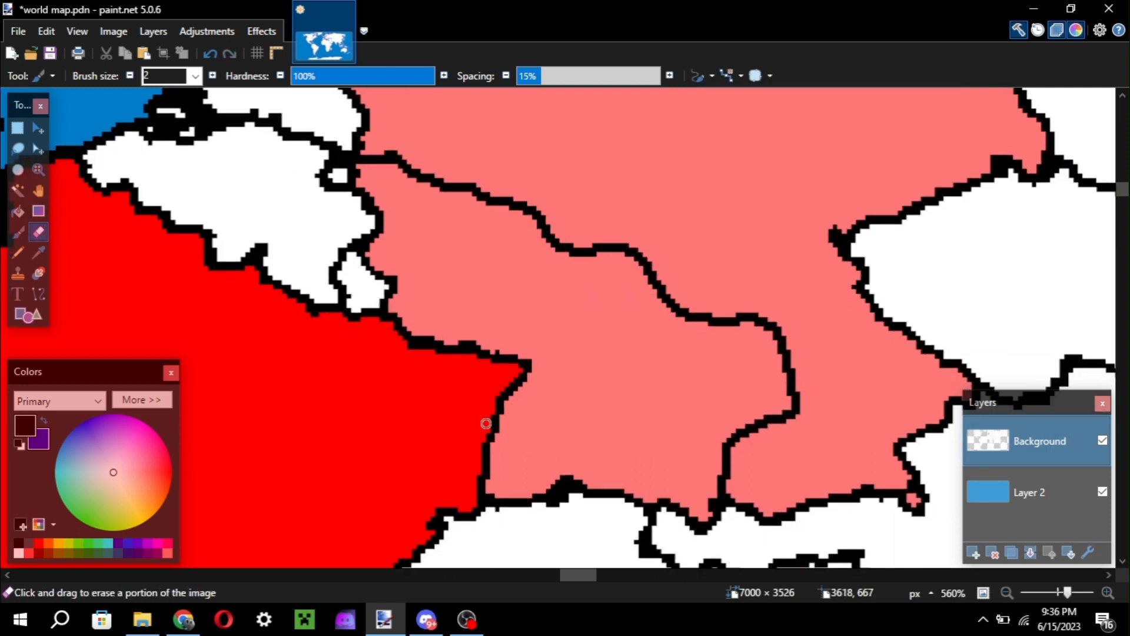
key(bracketright)
key(bracketright)
key(bracketright)
key(bracketright)
key(bracketright)
key(bracketright)
key(bracketright)
key(bracketright)
key(bracketright)
key(bracketright)
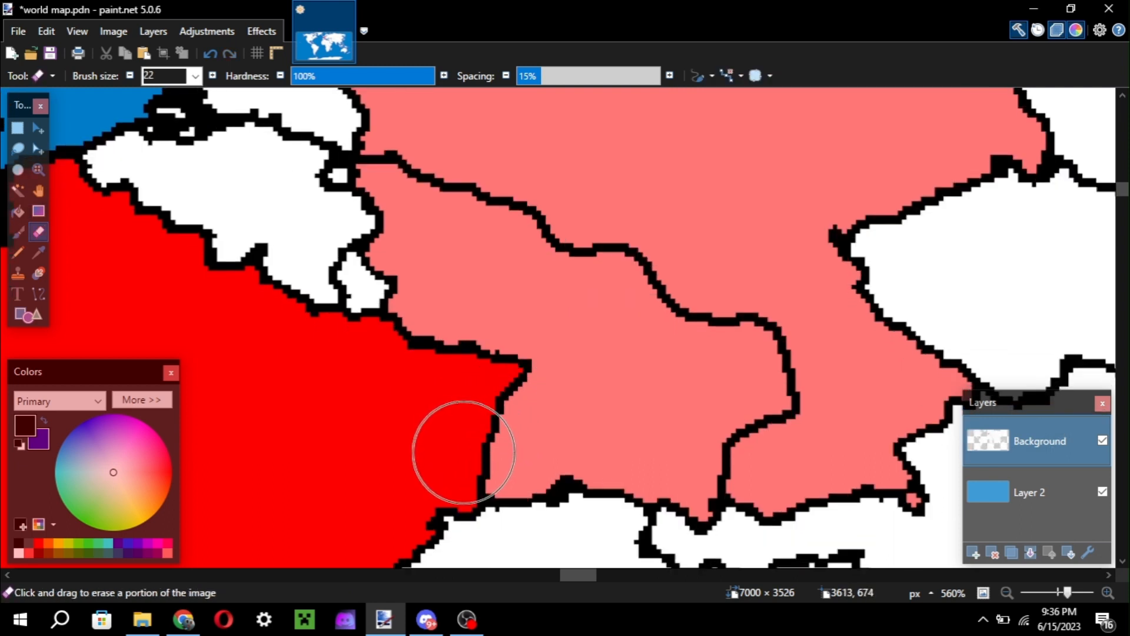
click(453, 452)
mouse_move(453, 452)
mouse_down()
mouse_move(476, 434)
mouse_move(449, 427)
mouse_move(548, 389)
mouse_move(436, 387)
mouse_move(433, 347)
mouse_up()
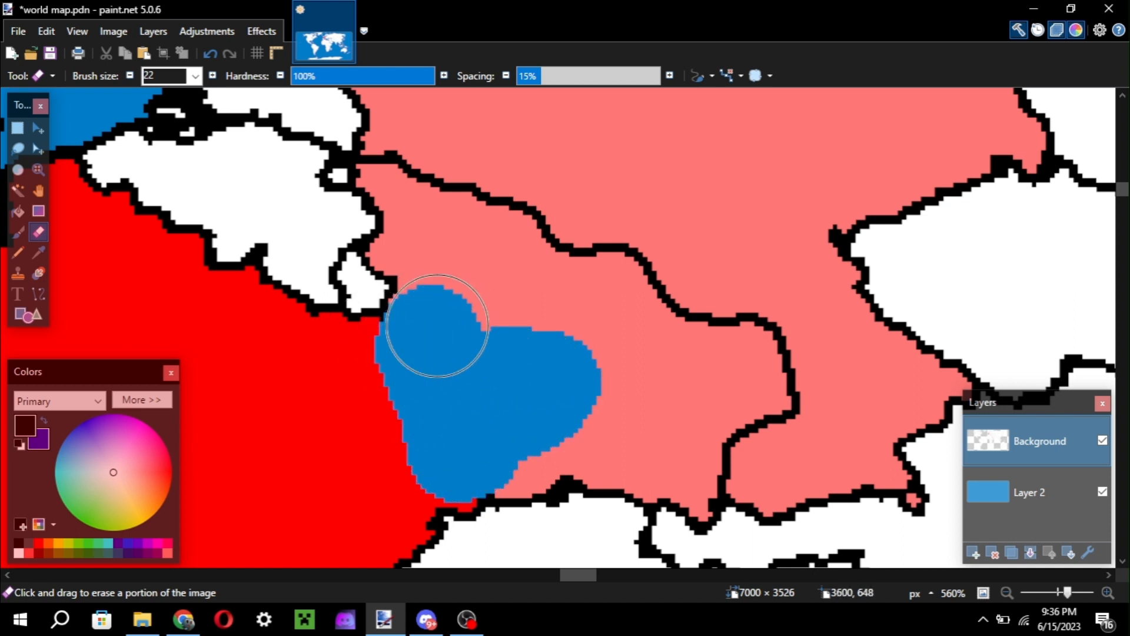
scroll(412, 353, down, 3)
mouse_move(391, 278)
mouse_down()
mouse_move(408, 396)
mouse_move(787, 409)
mouse_up()
key(ctrl+z)
scroll(447, 315, up, 3)
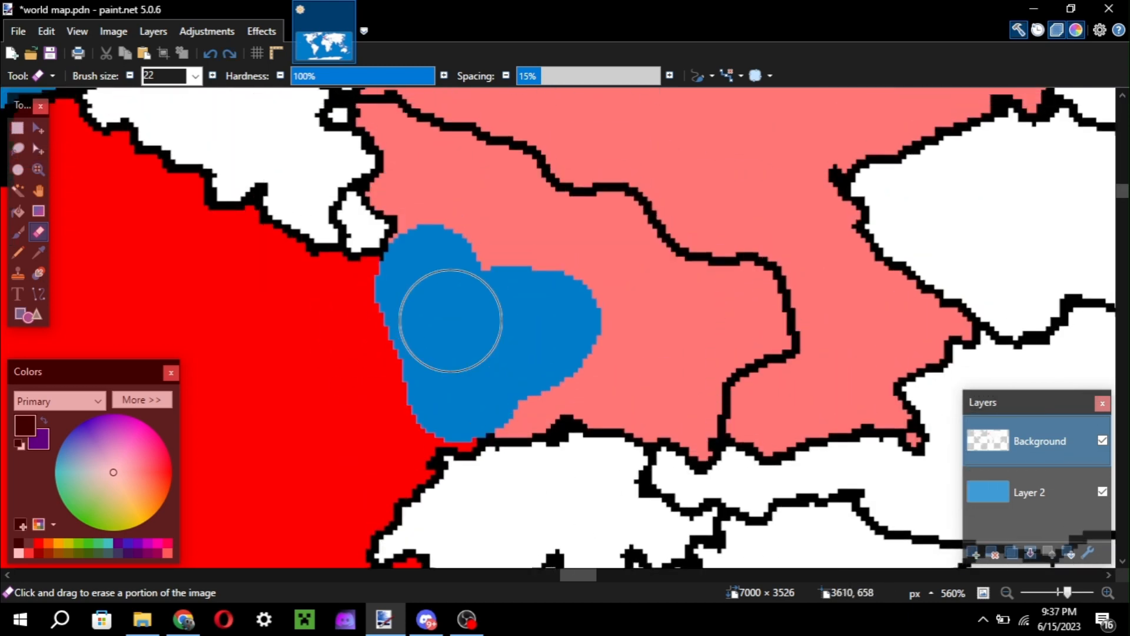
scroll(450, 321, down, 3)
scroll(450, 321, up, 3)
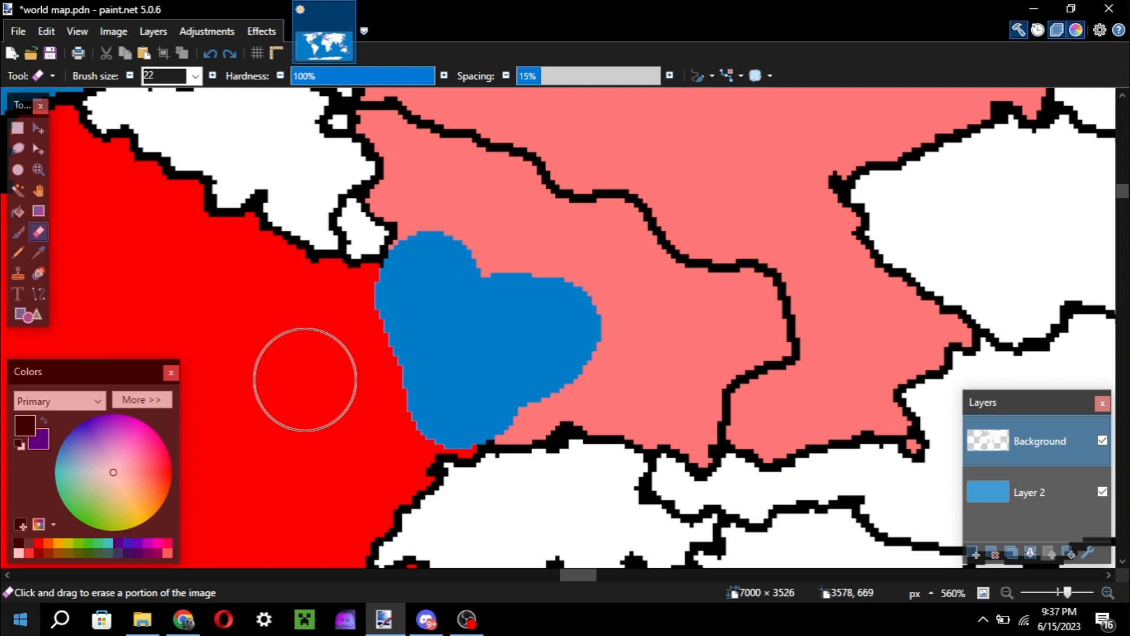
Fill the erased area, the German territory inside the new border and the leftover pixels beside Luxembourg with France's red.
key(f)
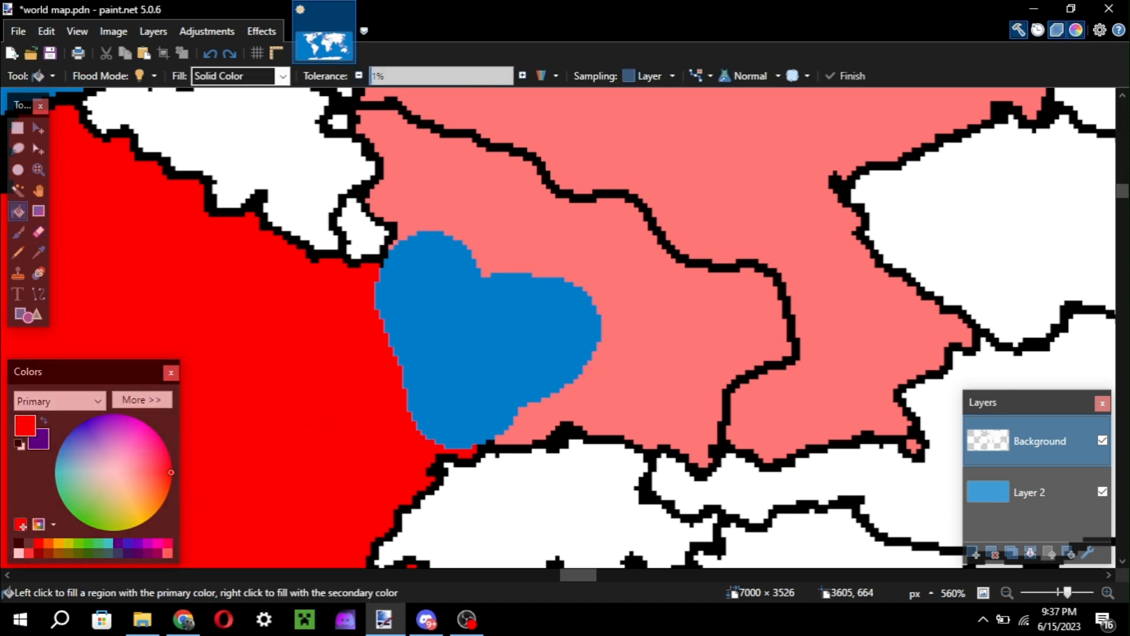
click(428, 353)
click(701, 340)
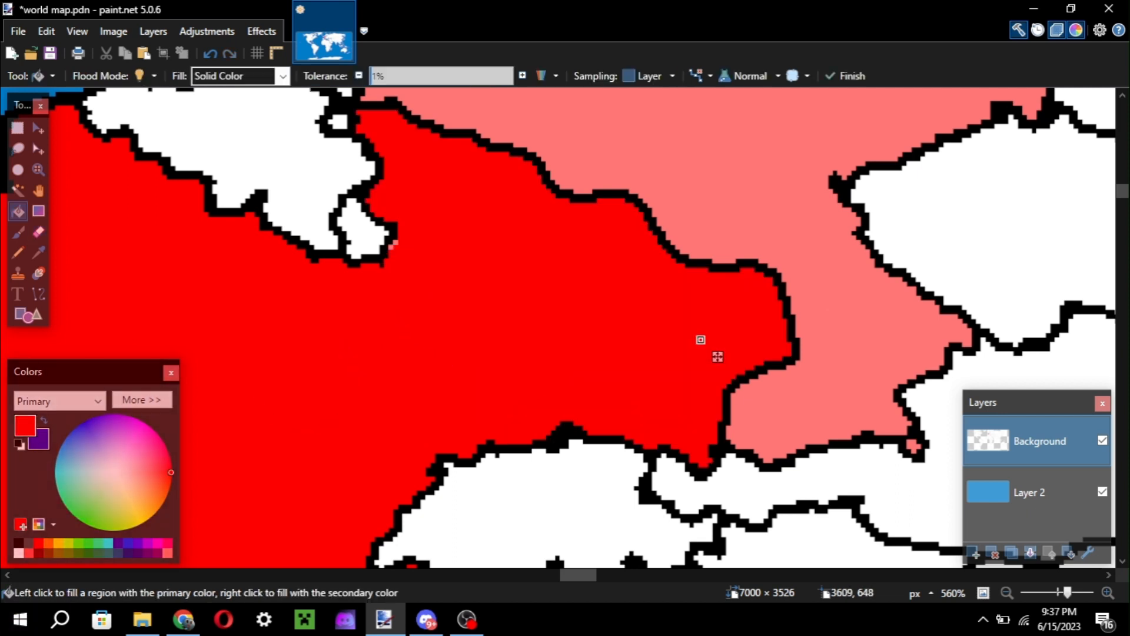
scroll(701, 340, up, 5)
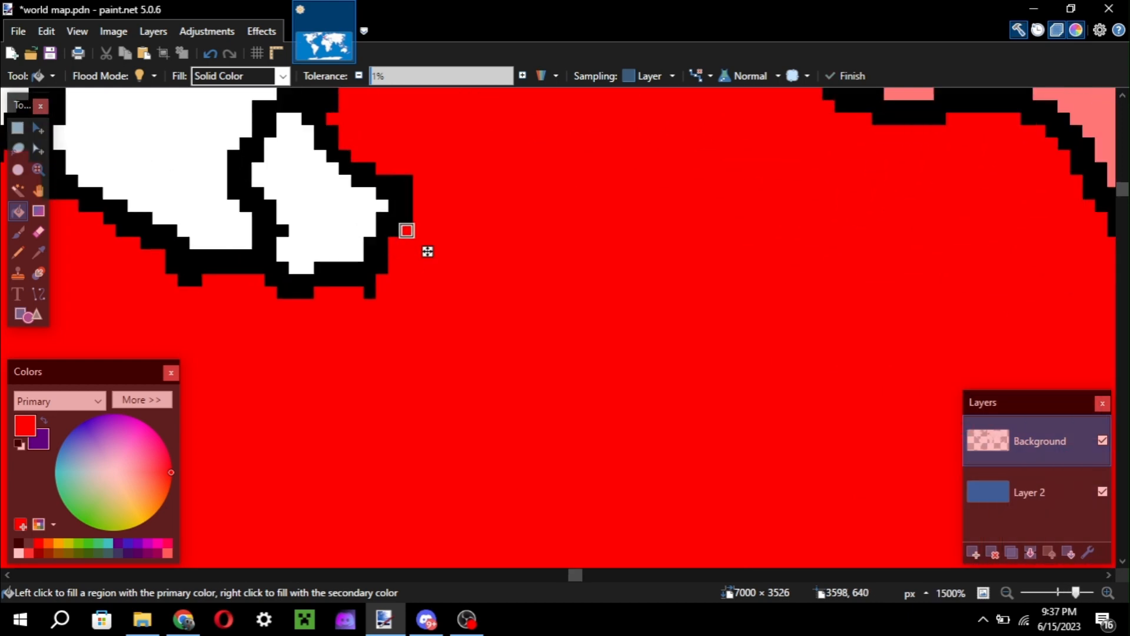
scroll(407, 230, down, 5)
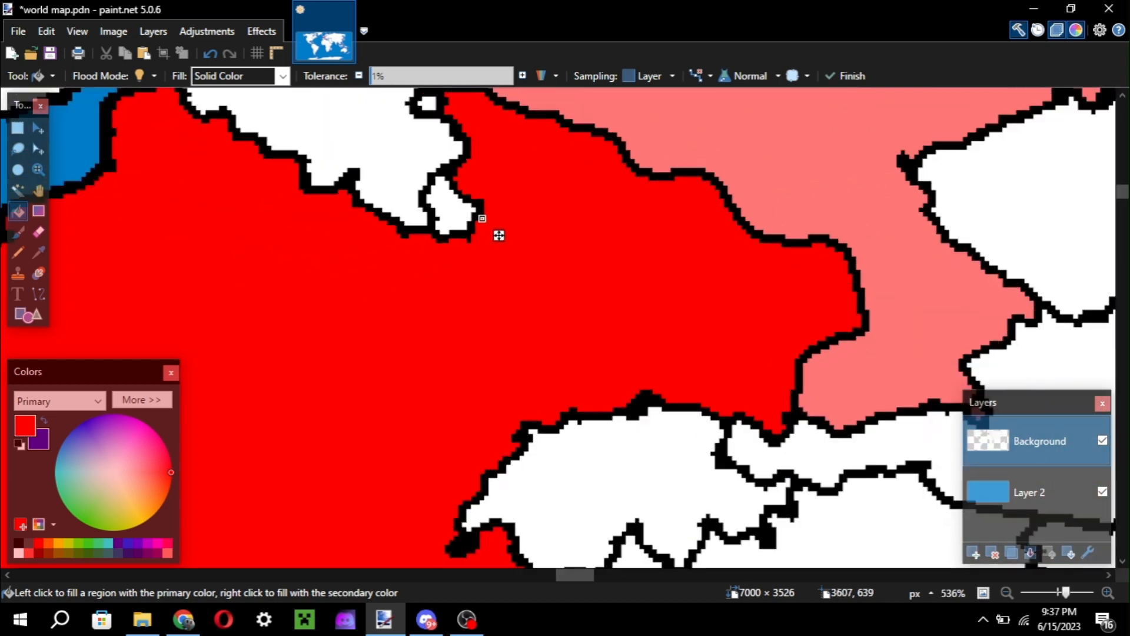
scroll(499, 236, down, 4)
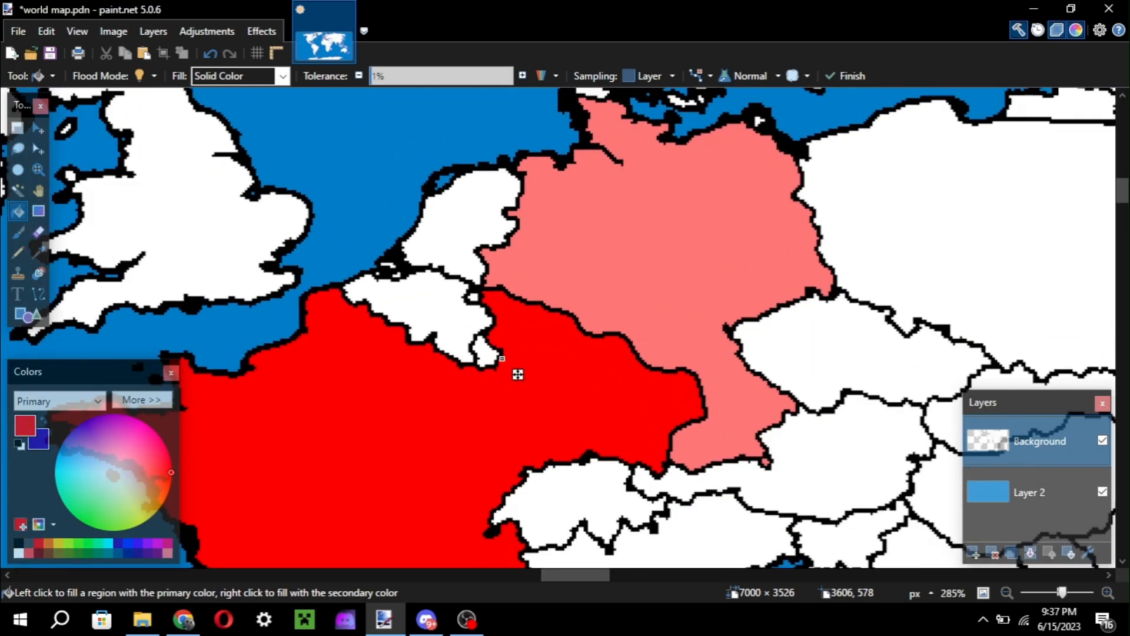
scroll(522, 294, down, 5)
scroll(522, 226, up, 2)
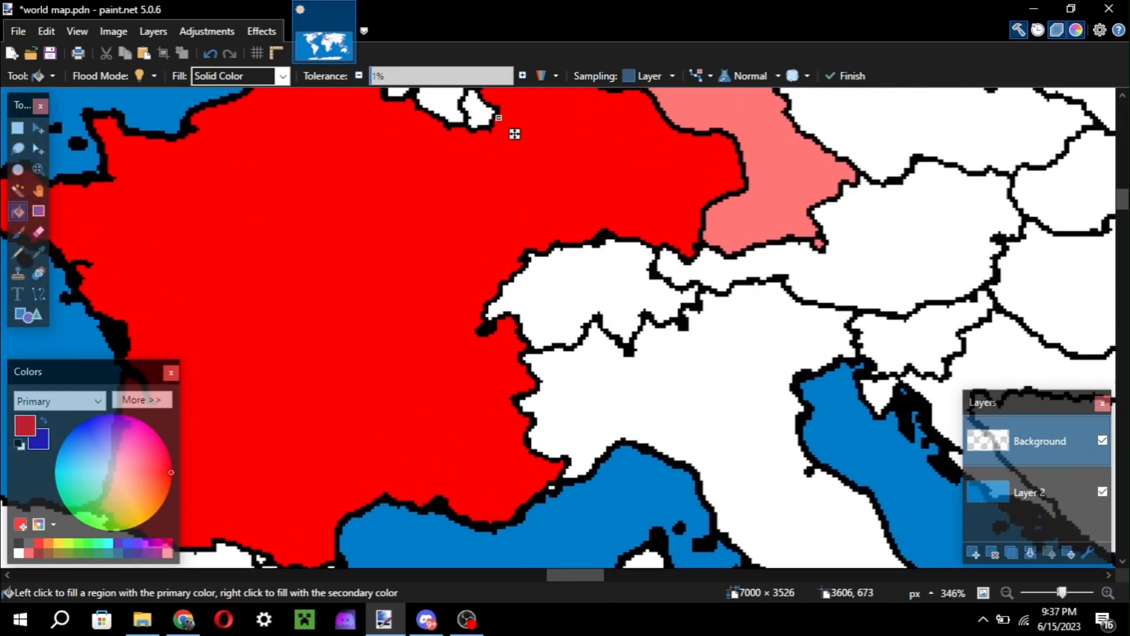
scroll(522, 227, down, 6)
scroll(522, 226, up, 4)
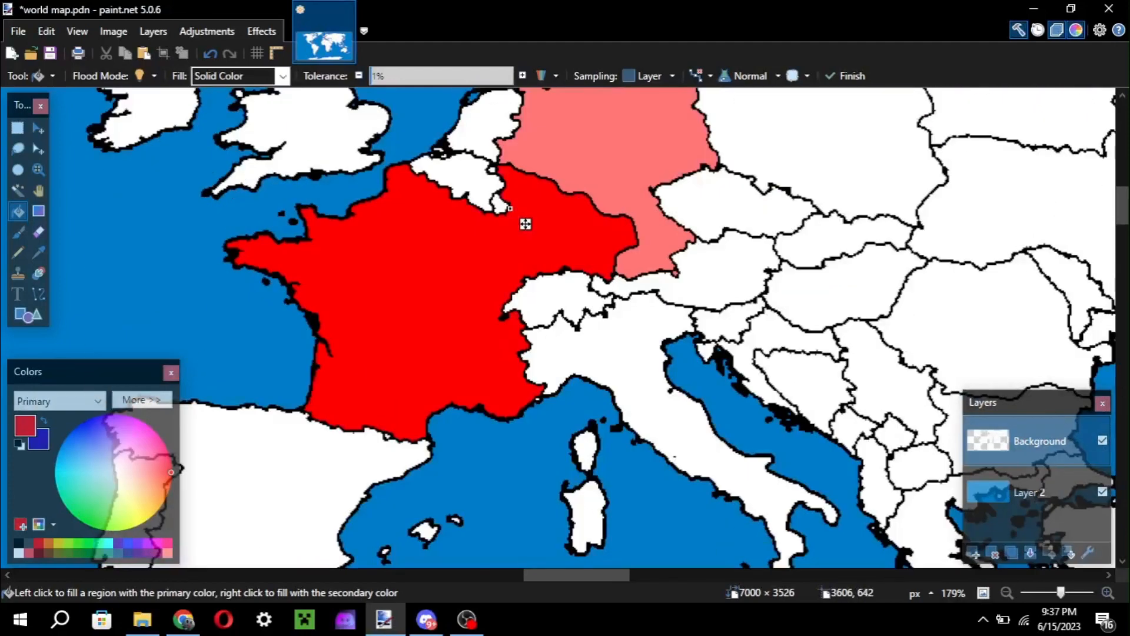
Fill both enlarged France and the remaining part of Germany with white, then activate the Recolor tool.
key(e)
key(f)
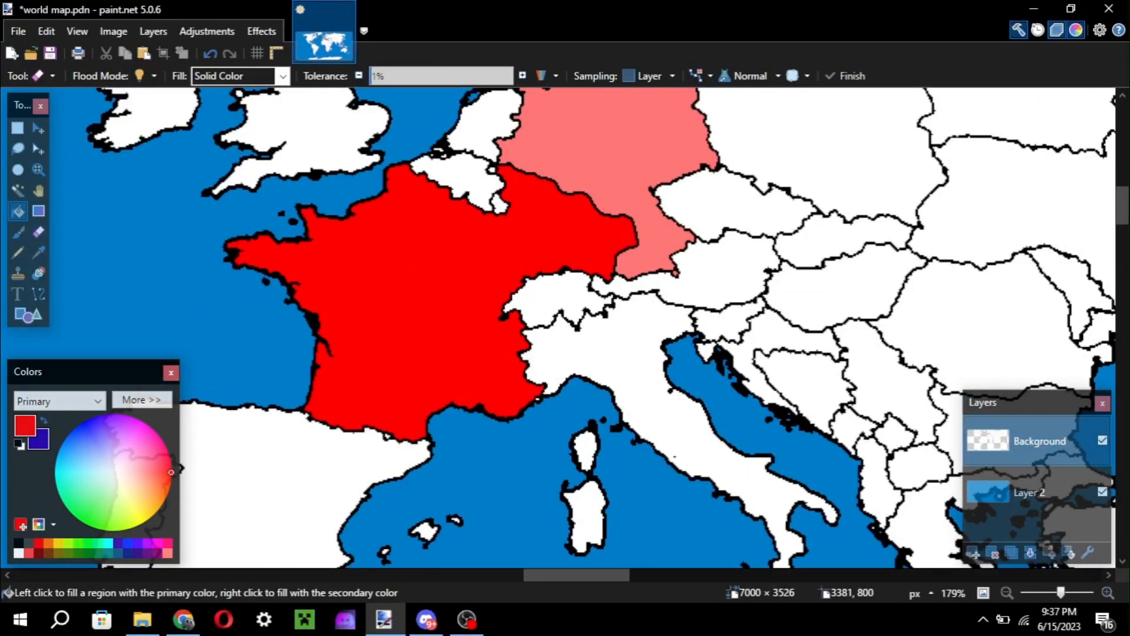
click(441, 320)
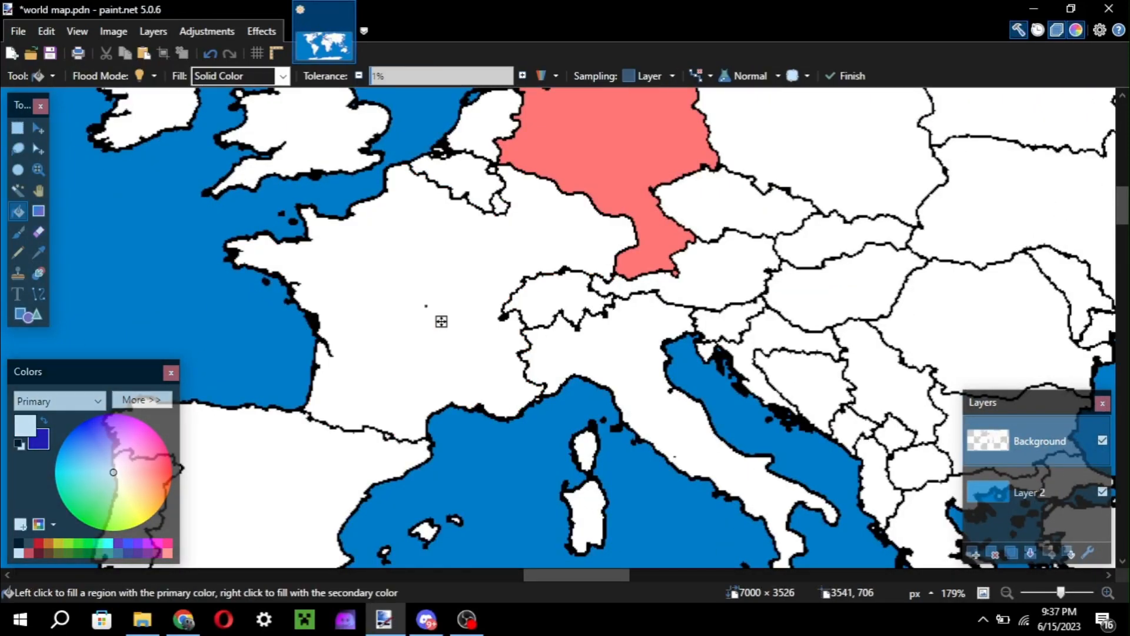
key(b)
scroll(537, 215, up, 3)
key(f)
click(632, 326)
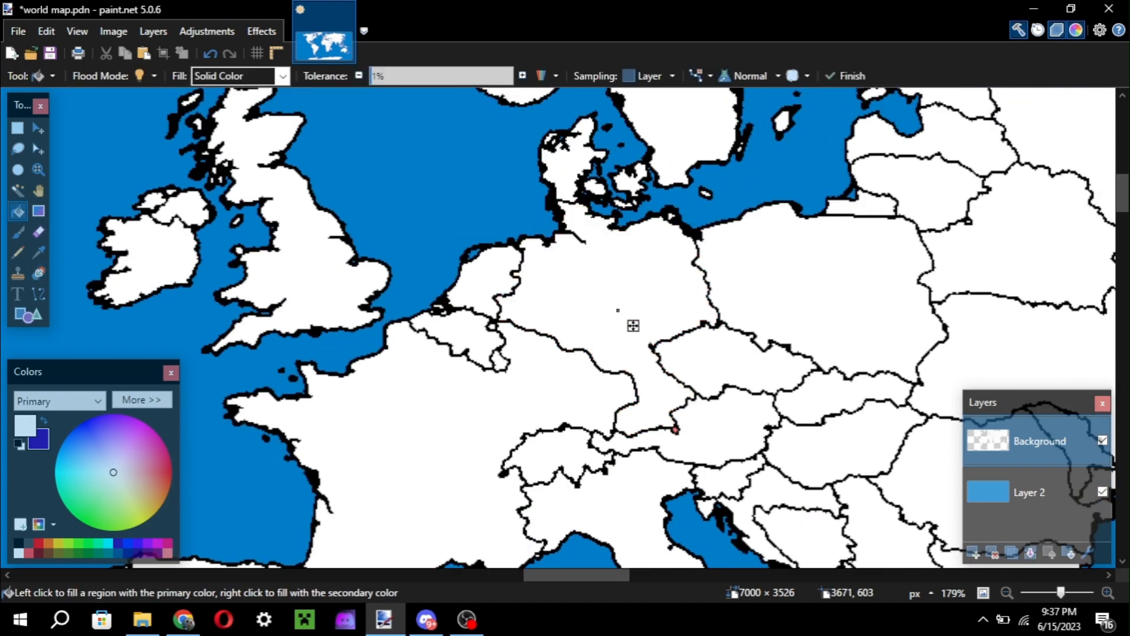
key(r)
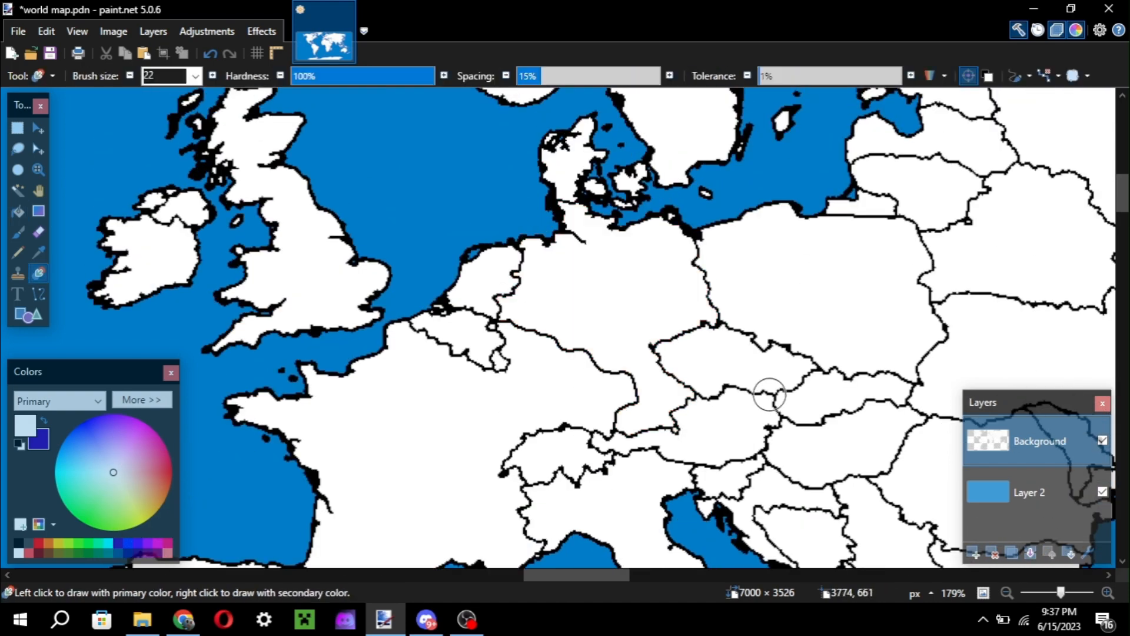
ctrl+scroll(554, 319, down, 5)
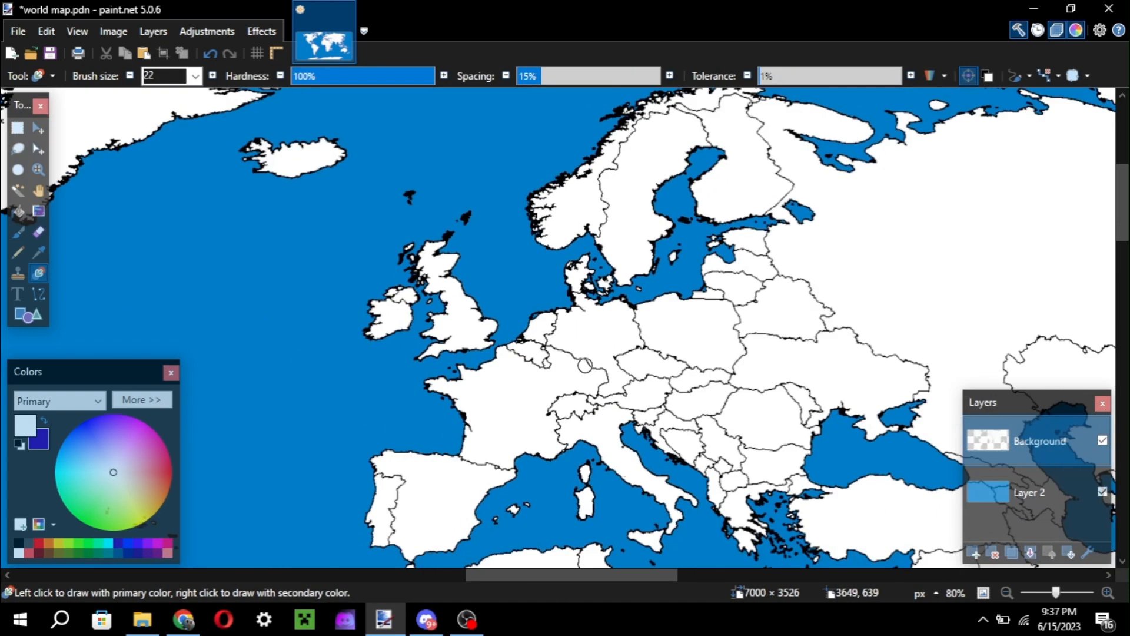
ctrl+scroll(585, 365, up, 5)
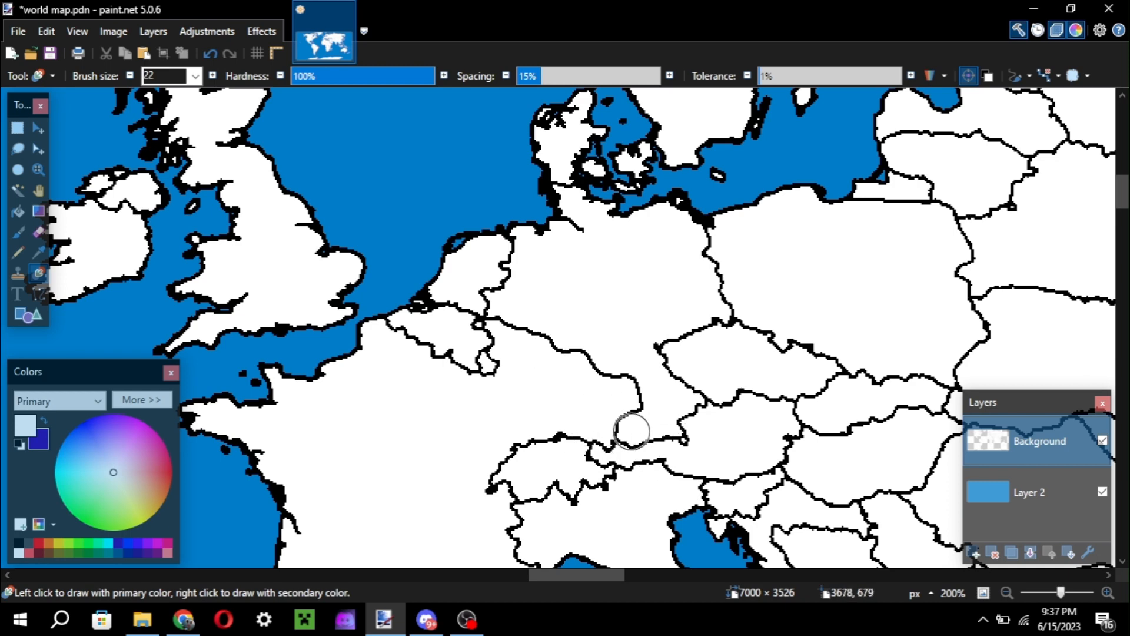
Redo the undone edits up to the blue ocean fill on Layer 2.
key(f)
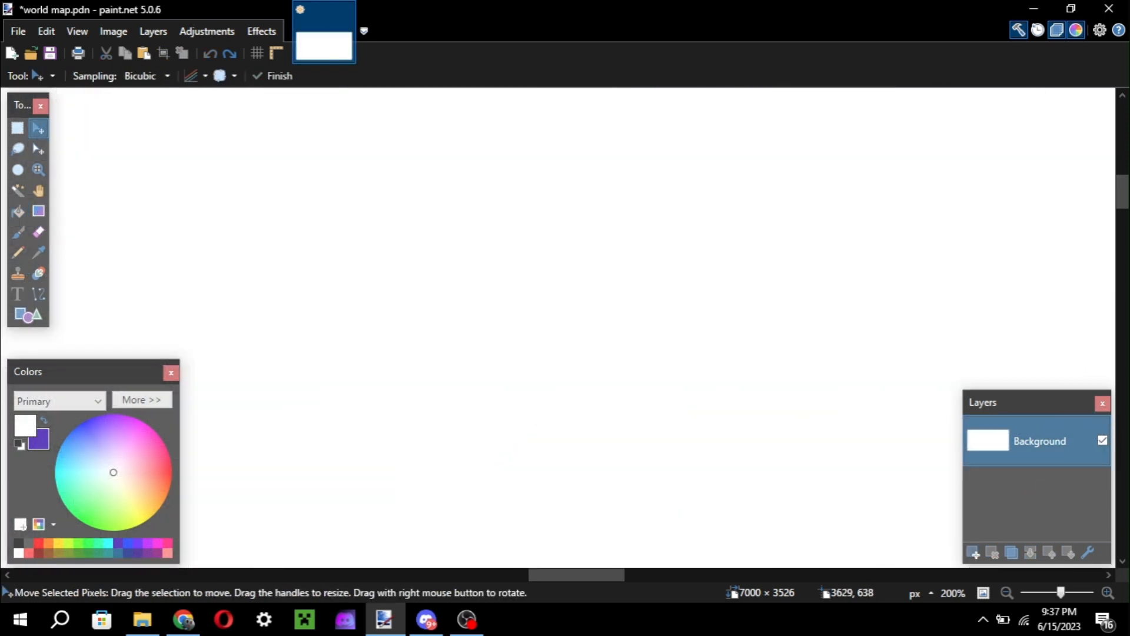
key(ctrl+y)
key(ctrl+y)
key(ctrl+y)
key(ctrl+y)
key(ctrl+y)
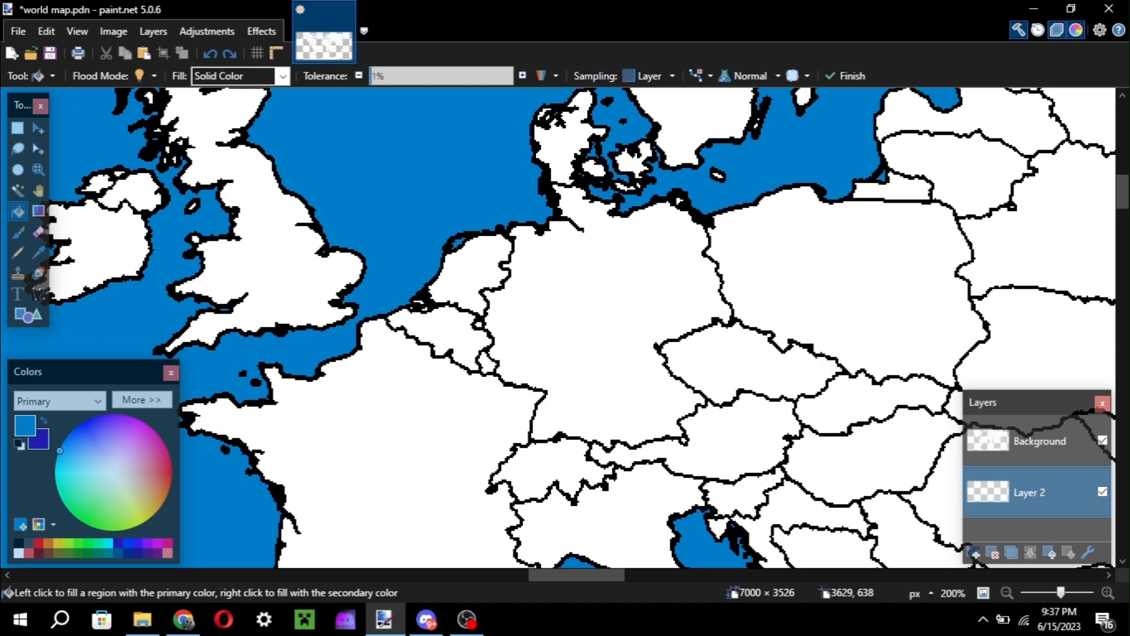
key(ctrl+minus)
key(ctrl+minus)
key(ctrl+minus)
key(ctrl+minus)
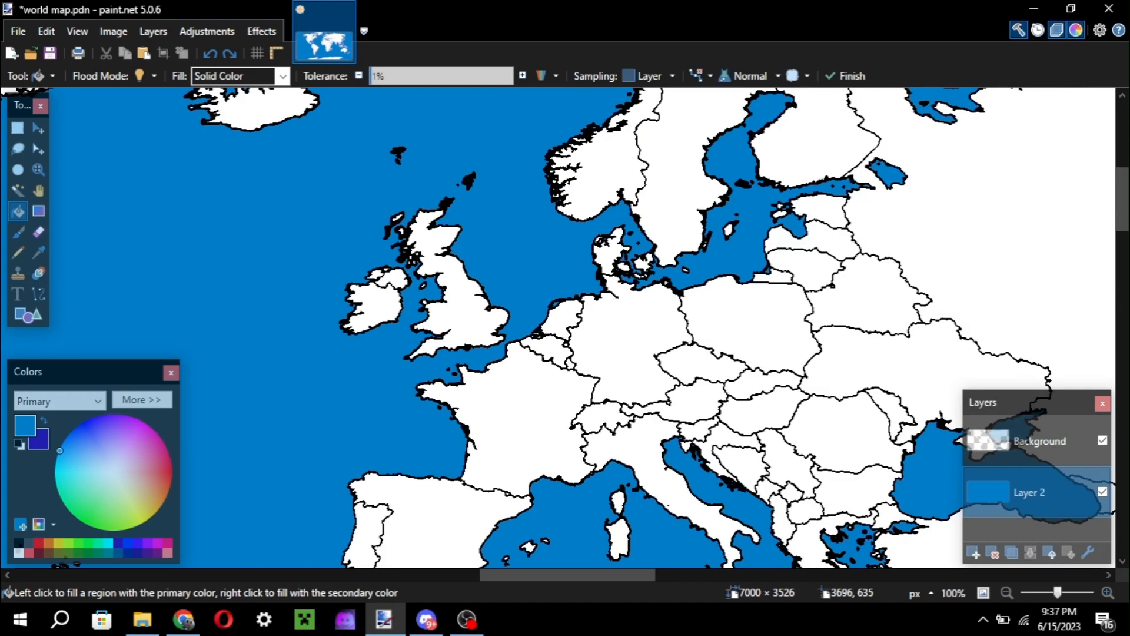
Look over the blank world map across Europe, North Africa and Asia with the Recolor tool active.
scroll(566, 327, down, 5)
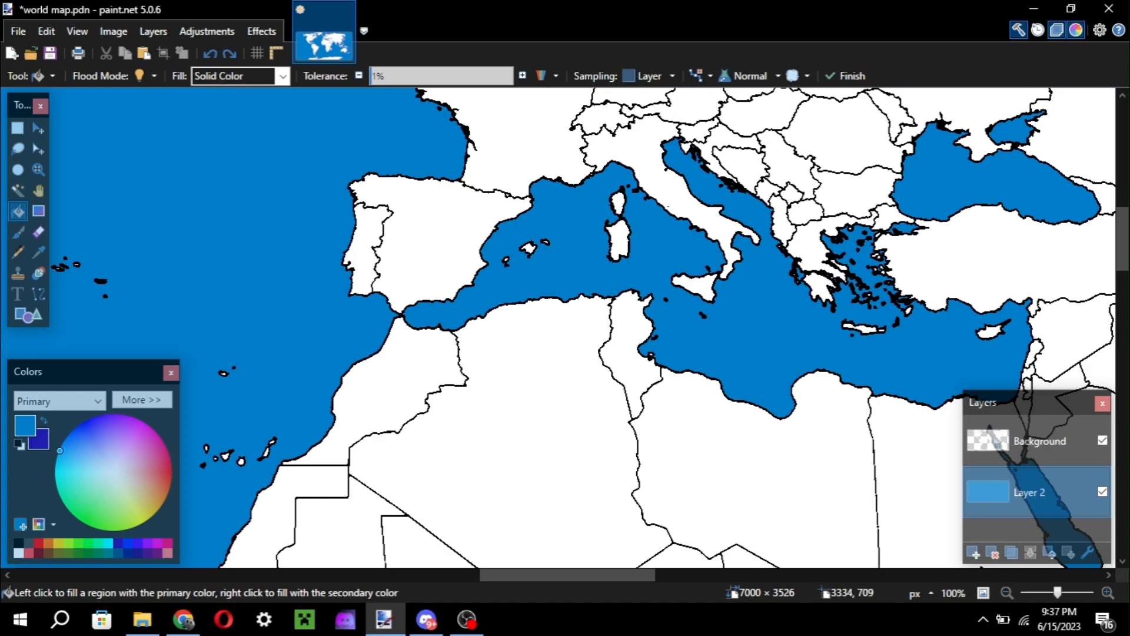
scroll(384, 167, up, 4)
key(r)
scroll(447, 254, down, 2)
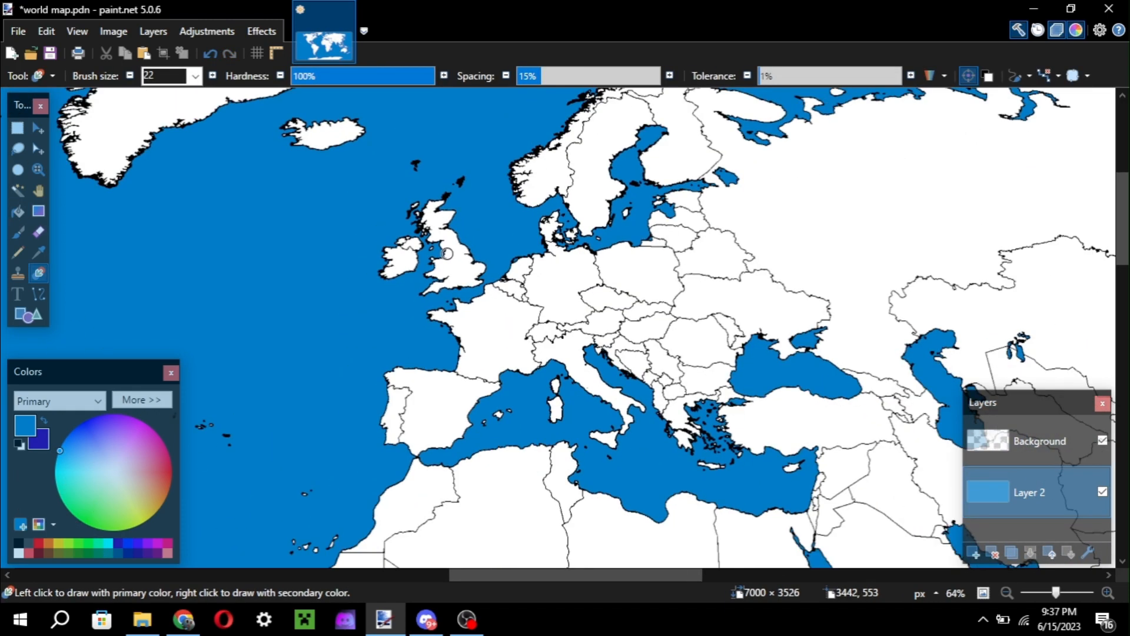
scroll(447, 254, down, 4)
scroll(447, 254, left, 6)
scroll(446, 254, right, 9)
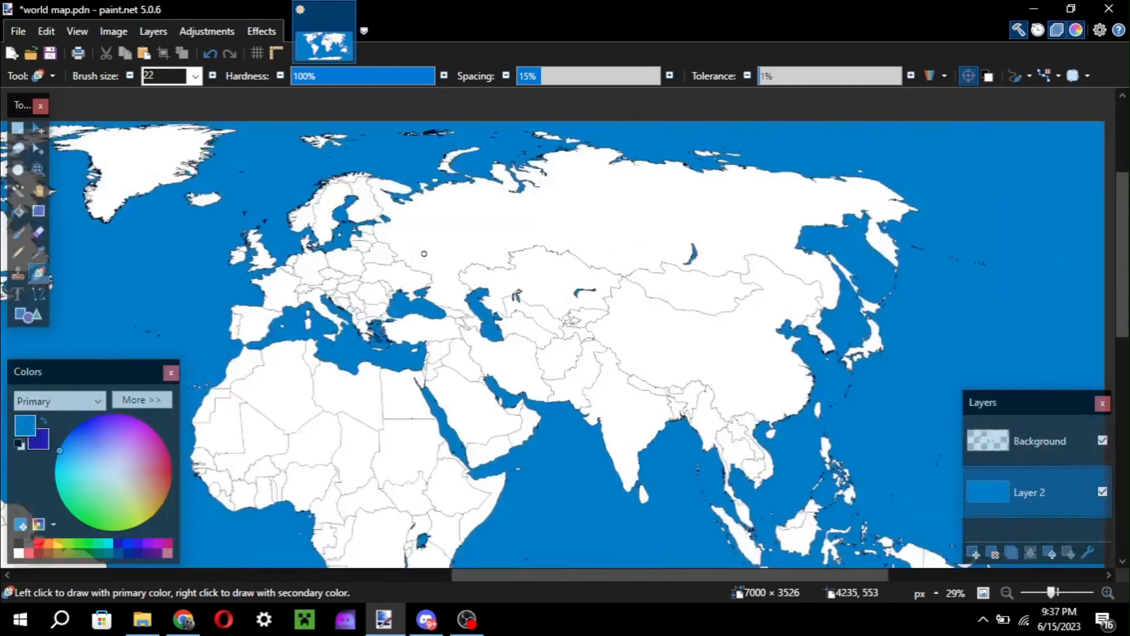
scroll(424, 254, right, 3)
scroll(444, 253, up, 2)
scroll(448, 253, left, 10)
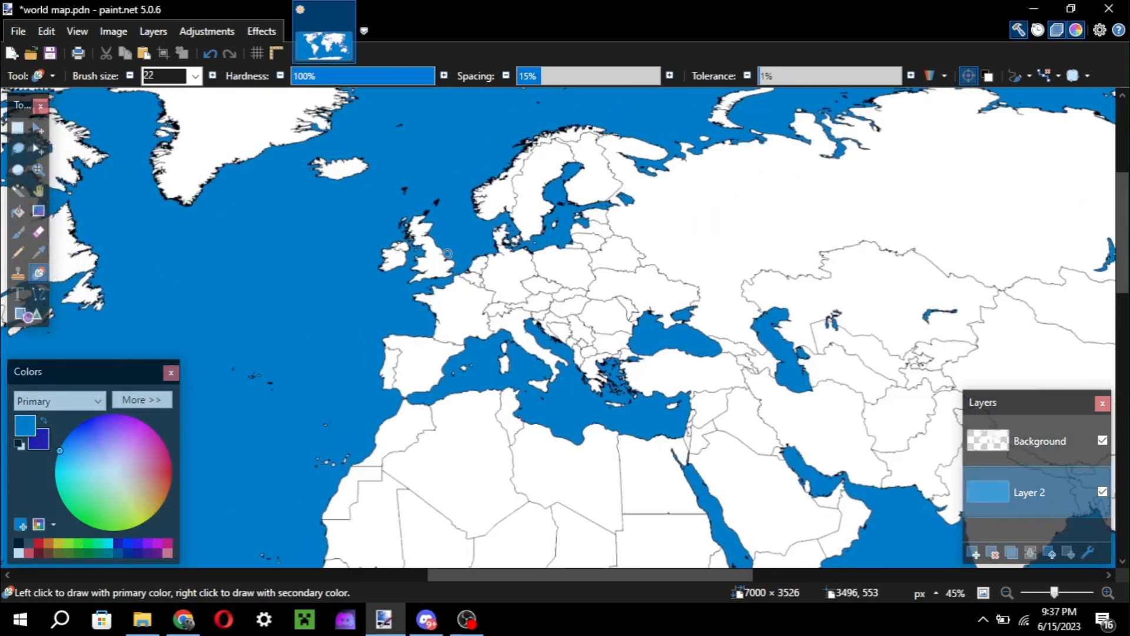
scroll(447, 253, up, 2)
scroll(449, 254, right, 2)
scroll(442, 230, down, 3)
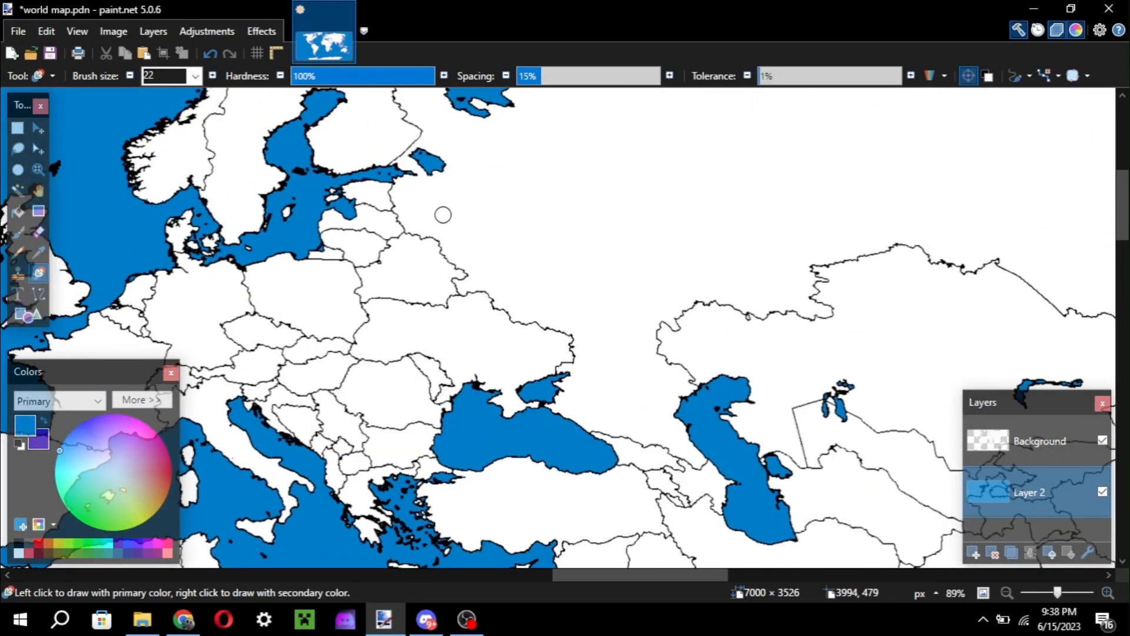
Enlarge the Recolor brush to 132 over the eastern Mediterranean and reduce it to 101.
scroll(442, 215, up, 4)
key(bracketright)
key(bracketright)
key(bracketright)
key(bracketright)
key(bracketright)
key(bracketright)
key(bracketright)
key(bracketright)
key(bracketright)
key(bracketright)
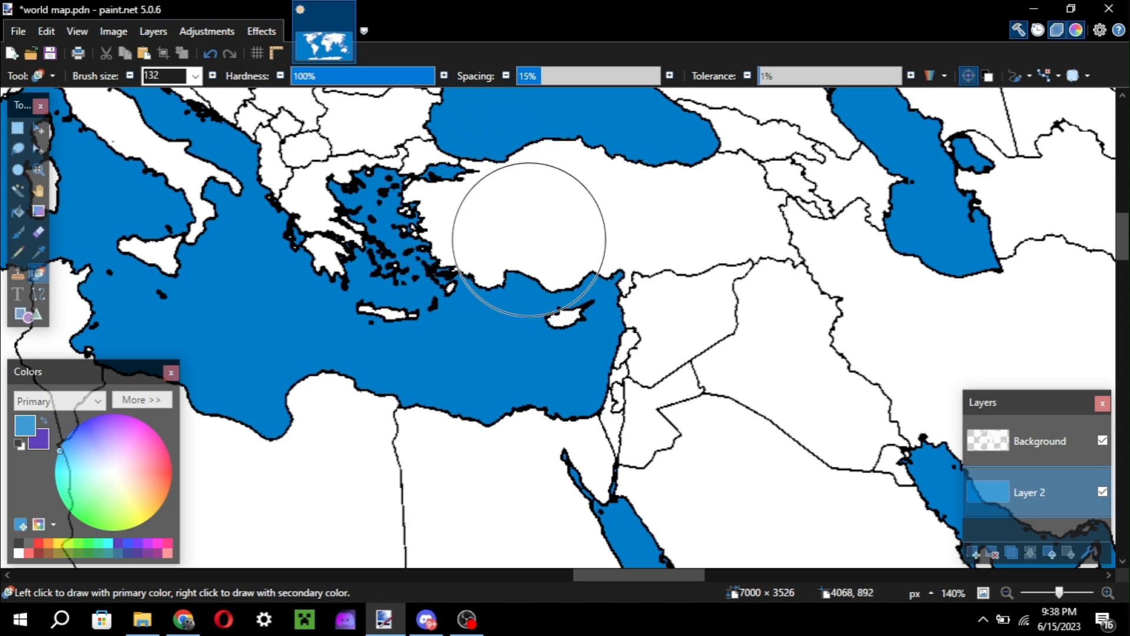
key(bracketleft)
key(bracketleft)
key(bracketleft)
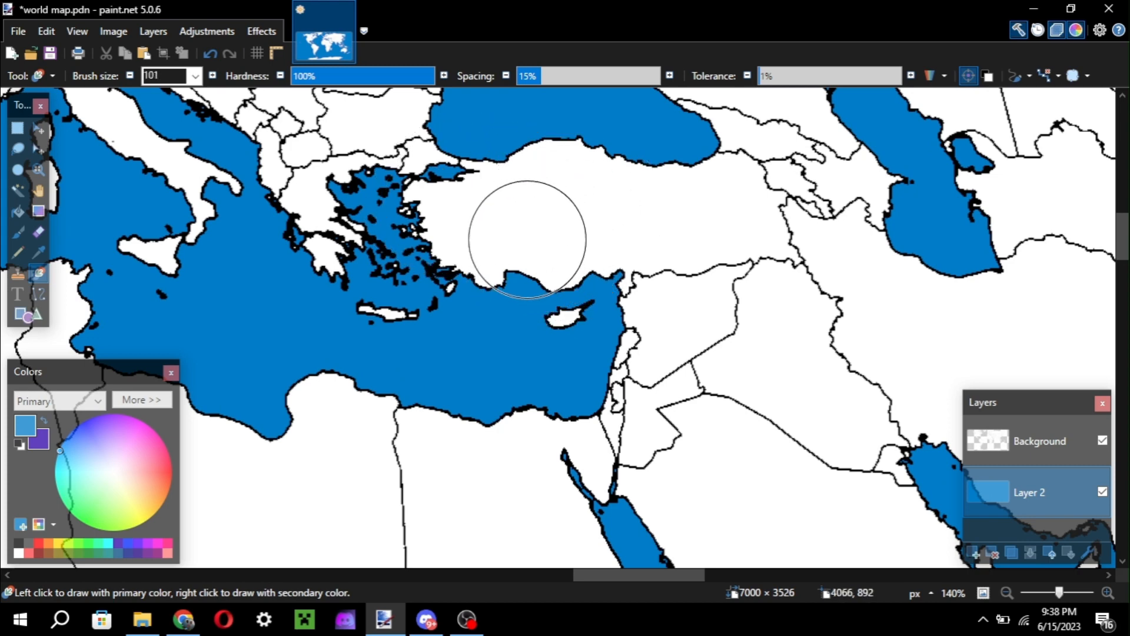
Expand the colour options, try red FF0000, set the primary colour to cyan 00FFFF and select its hex value.
click(142, 400)
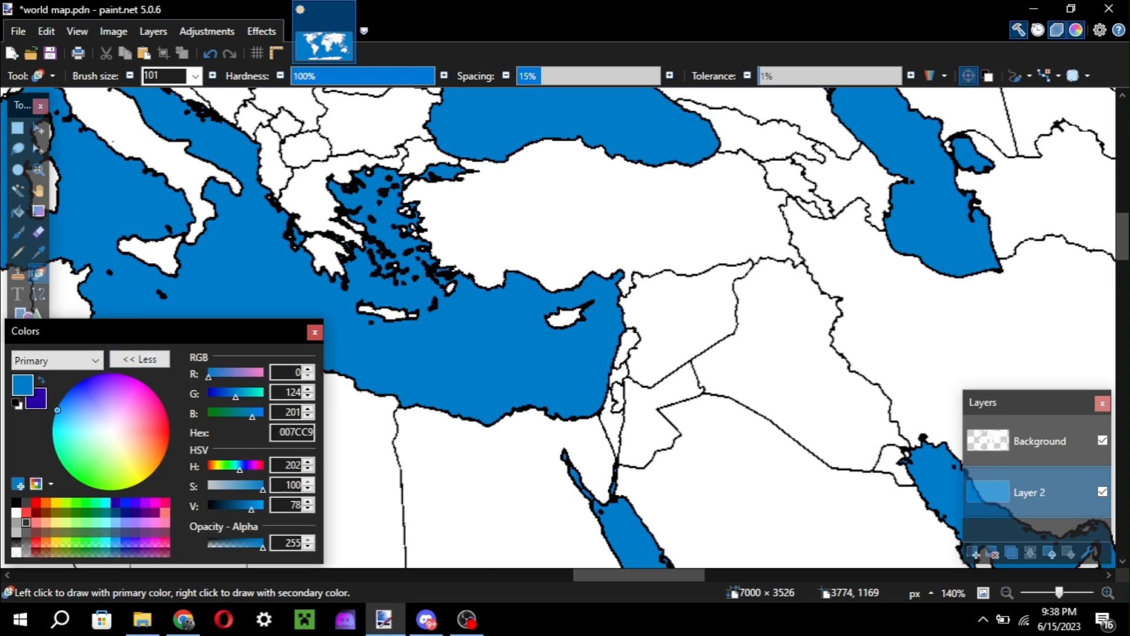
click(36, 502)
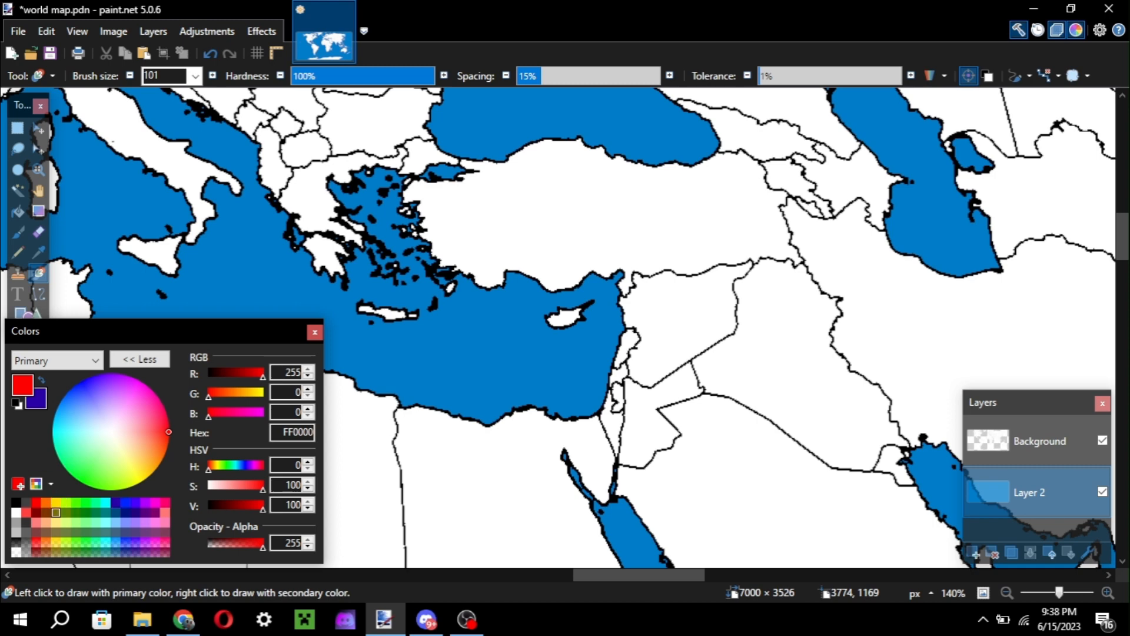
click(105, 502)
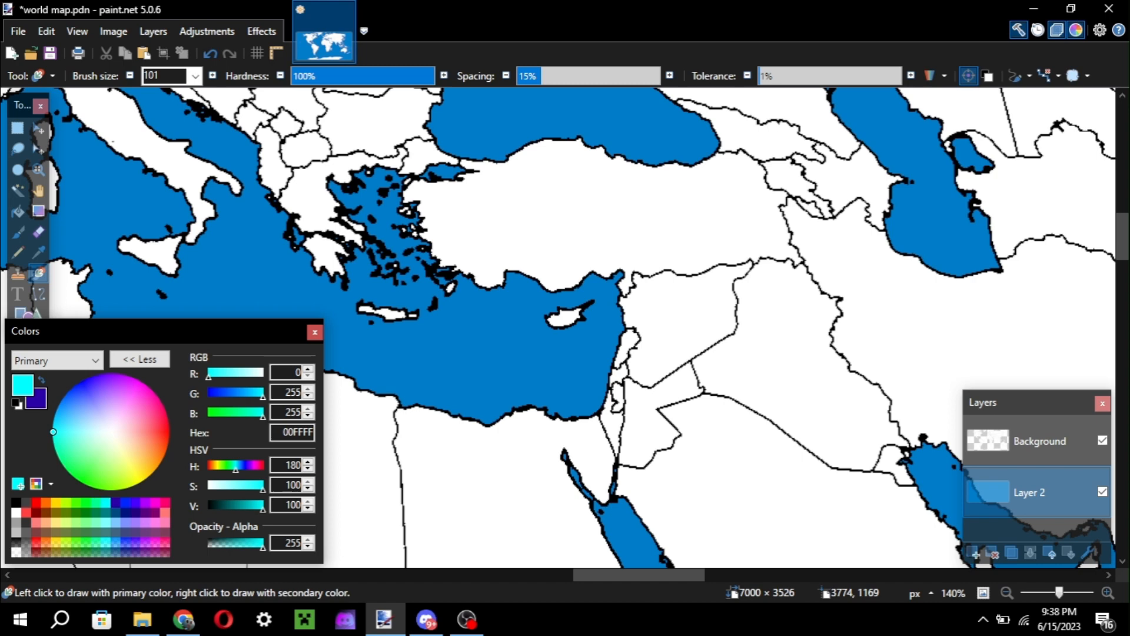
click(284, 432)
scroll(411, 119, up, 4)
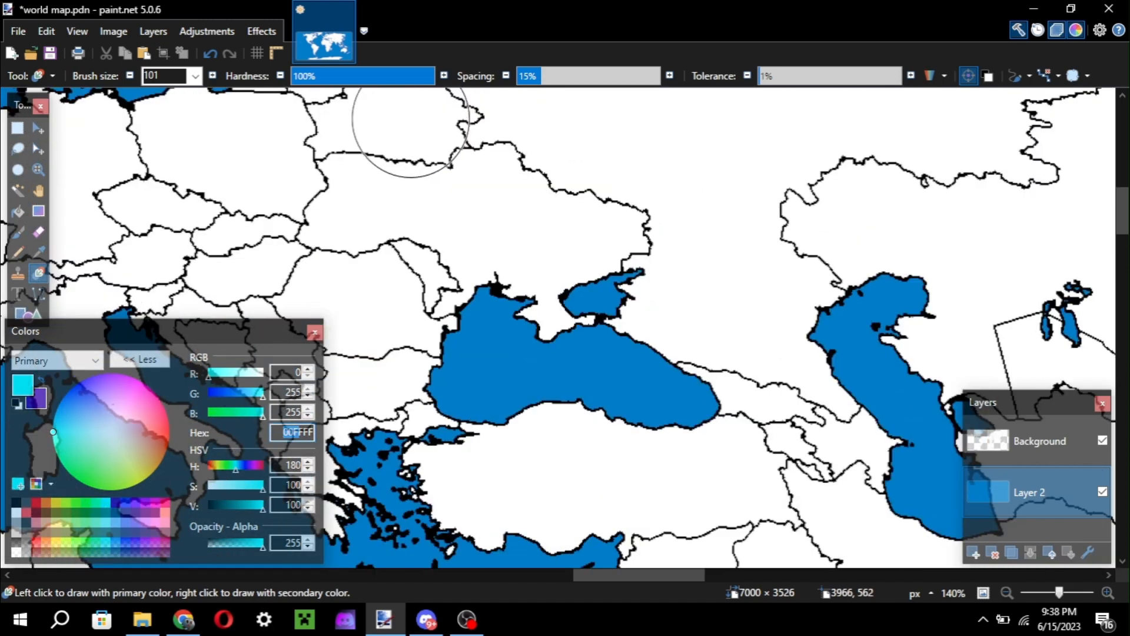
scroll(411, 119, left, 4)
scroll(410, 119, up, 4)
scroll(410, 118, up, 3)
scroll(410, 119, down, 3)
scroll(411, 119, left, 4)
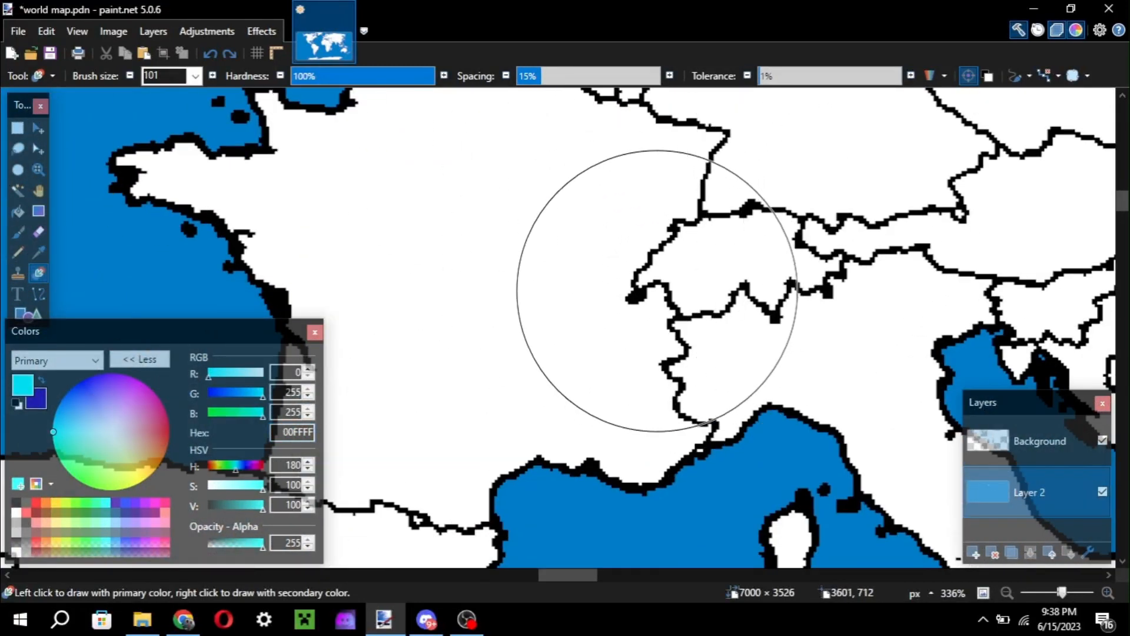
scroll(683, 330, down, 3)
scroll(689, 324, right, 10)
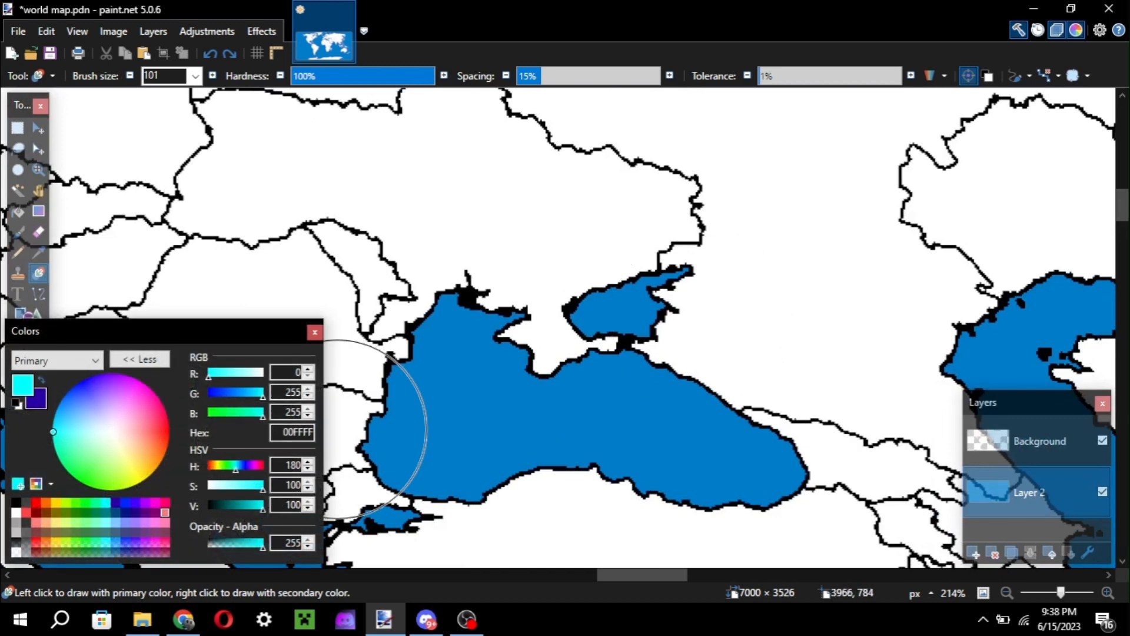
Set the primary colour to light red FF4242 and activate the Paint Bucket over Romania.
double_click(292, 432)
text(FF7777)
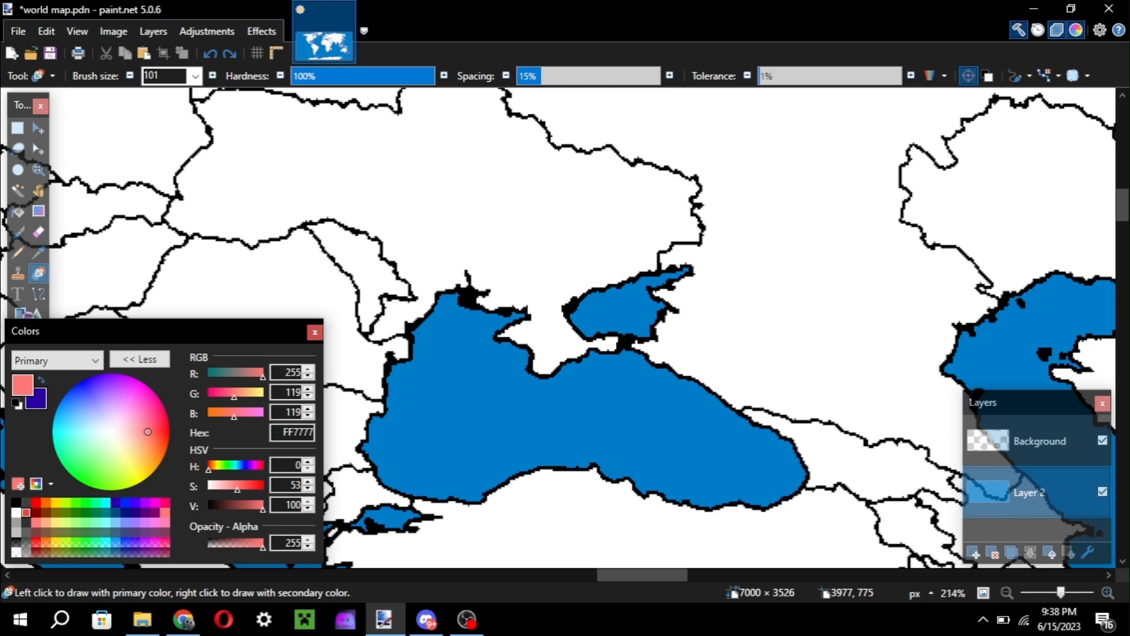
scroll(462, 253, left, 5)
key(f)
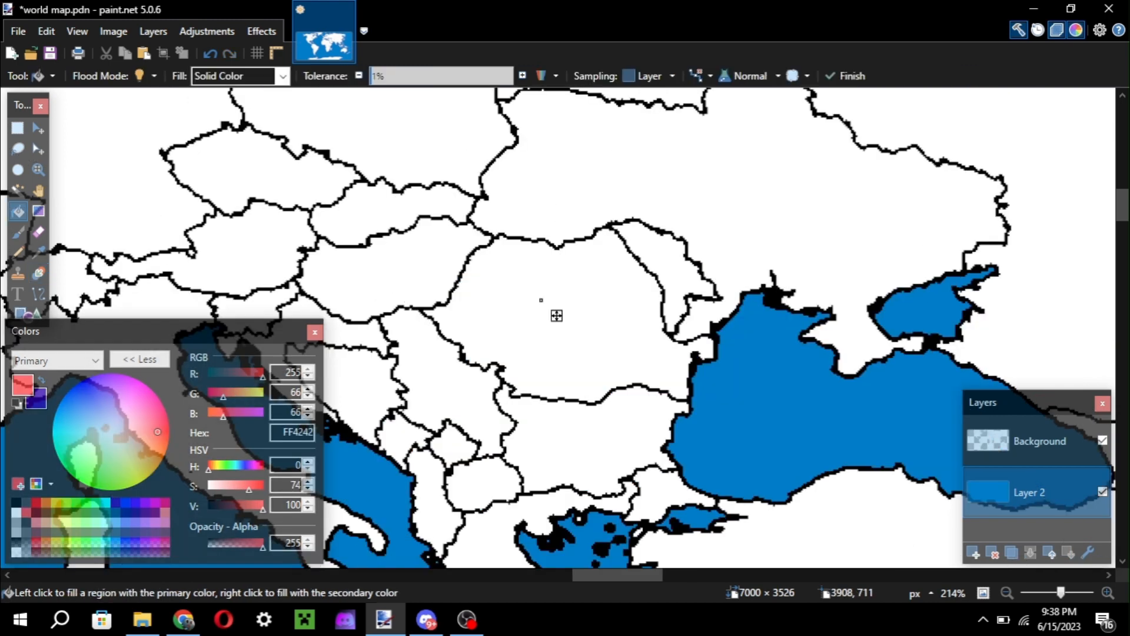
Make Background the active layer and try filling Romania with light red FF4242.
scroll(541, 300, up, 4)
key(ctrl+z)
click(1040, 441)
click(580, 355)
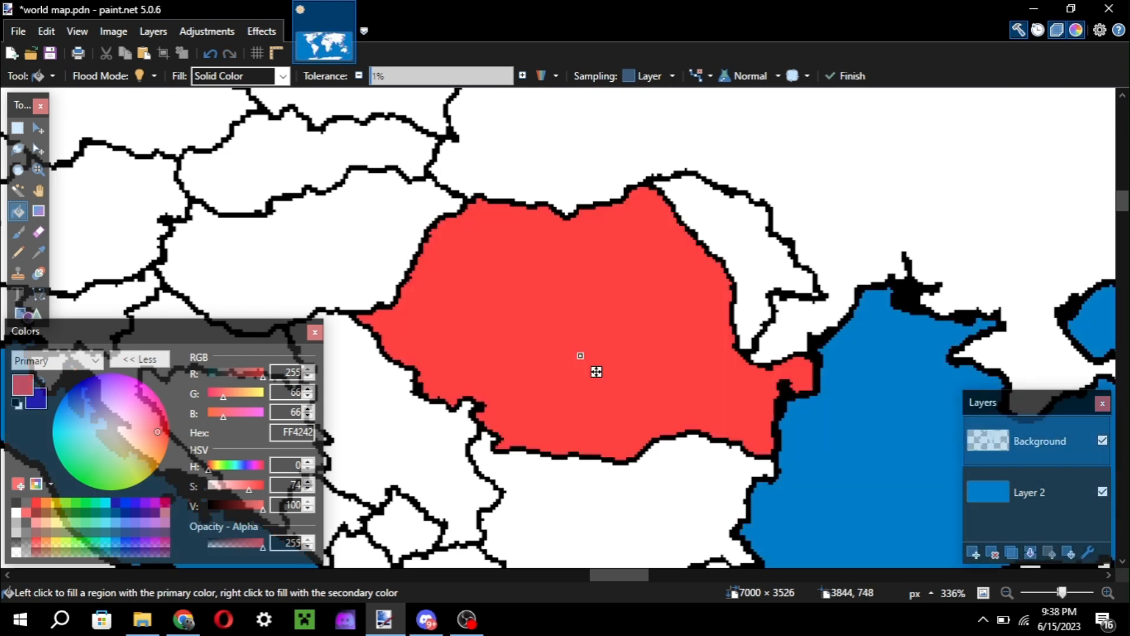
key(ctrl+z)
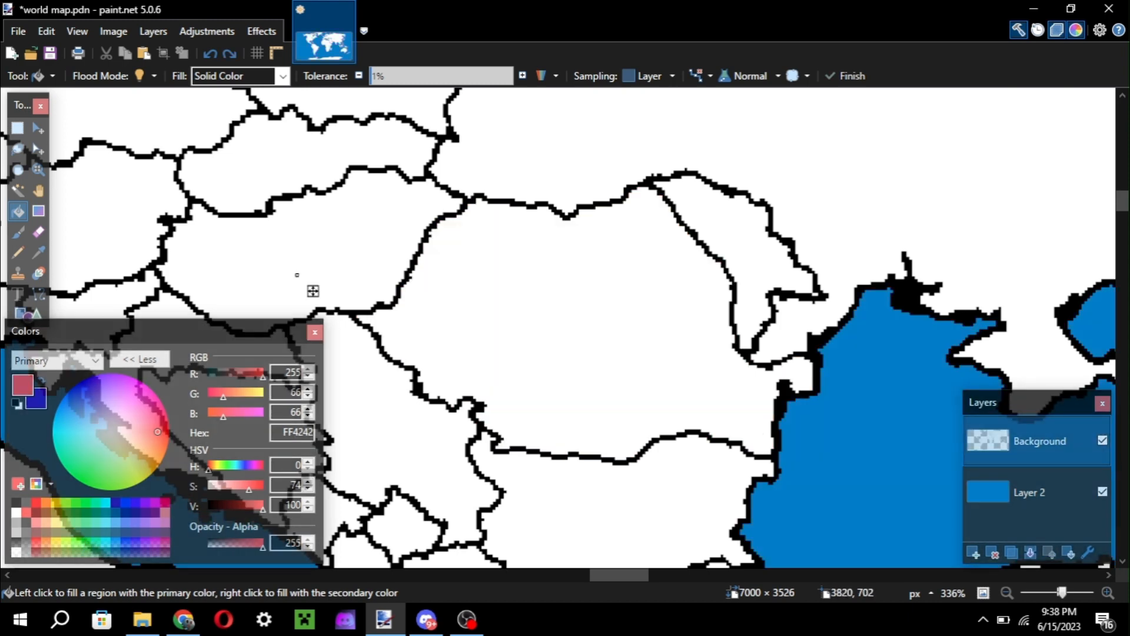
Fill Hungary with light red FF4242 and Romania with pure red FF0000.
click(297, 274)
key(r)
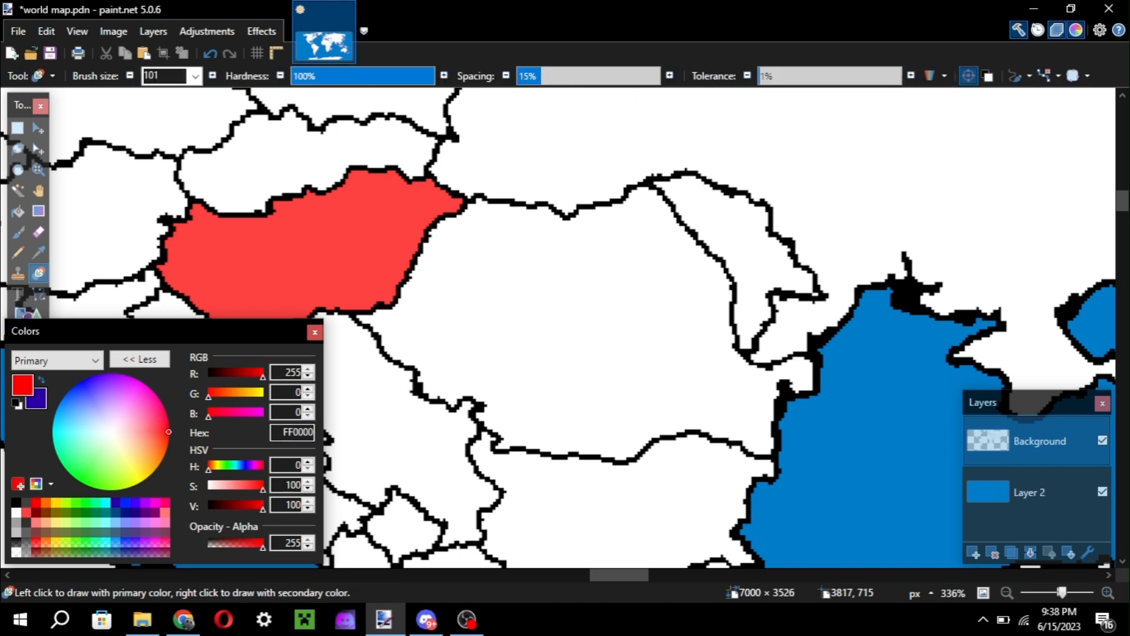
key(f)
drag(441, 403, 482, 374)
key(r)
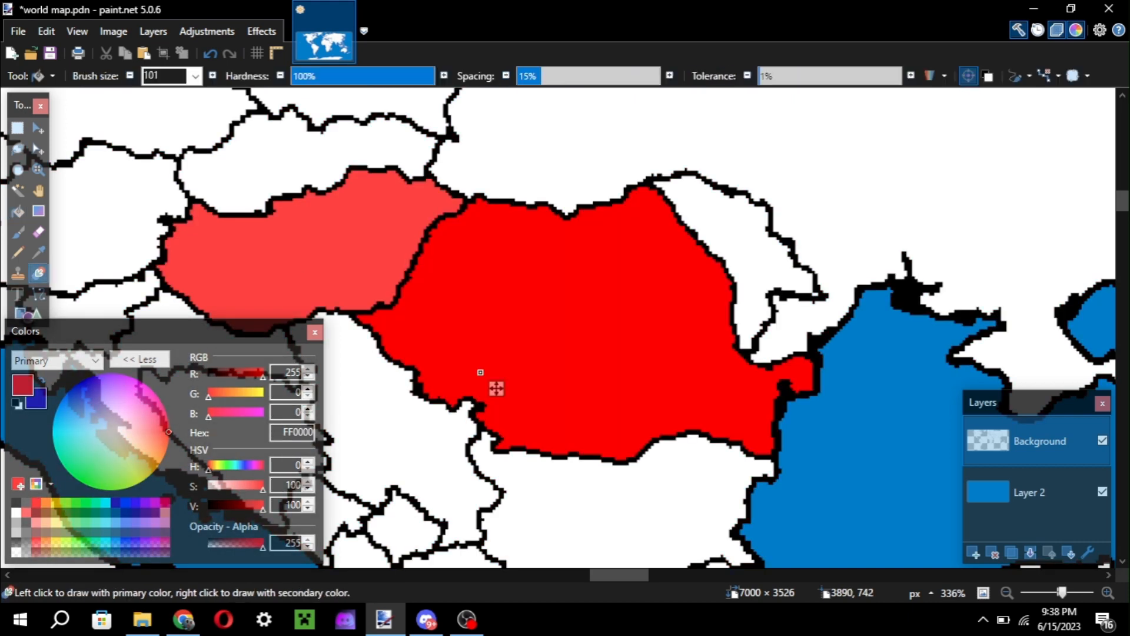
Set the primary colour to pale red FF7777 and fill Serbia with it.
scroll(395, 278, left, 3)
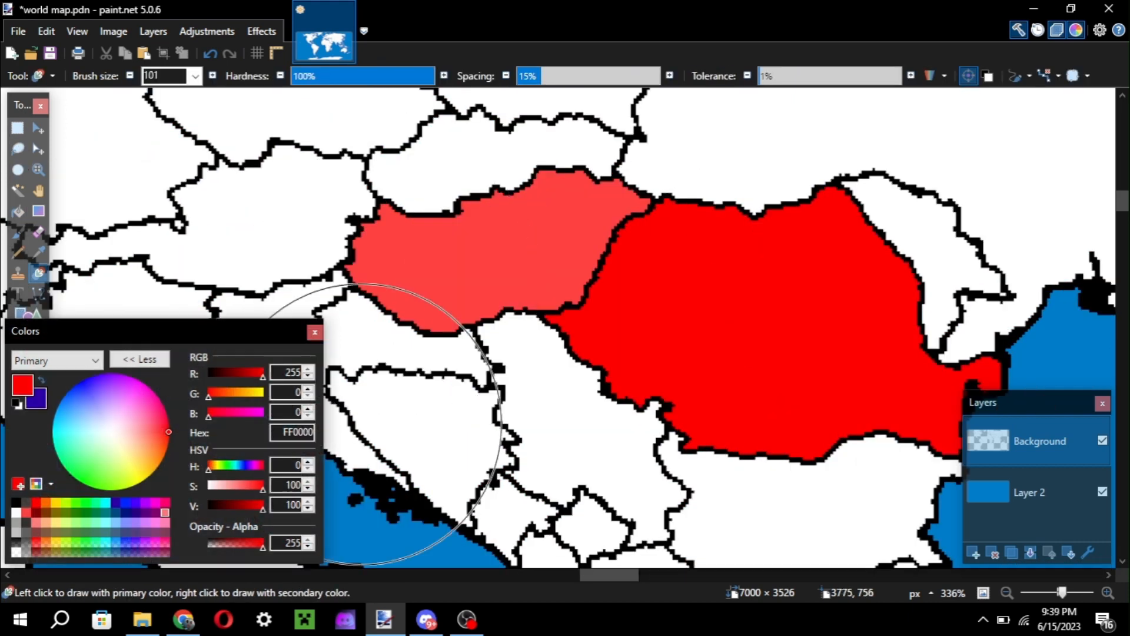
click(147, 432)
key(f)
click(524, 339)
scroll(523, 339, left, 3)
scroll(523, 339, right, 4)
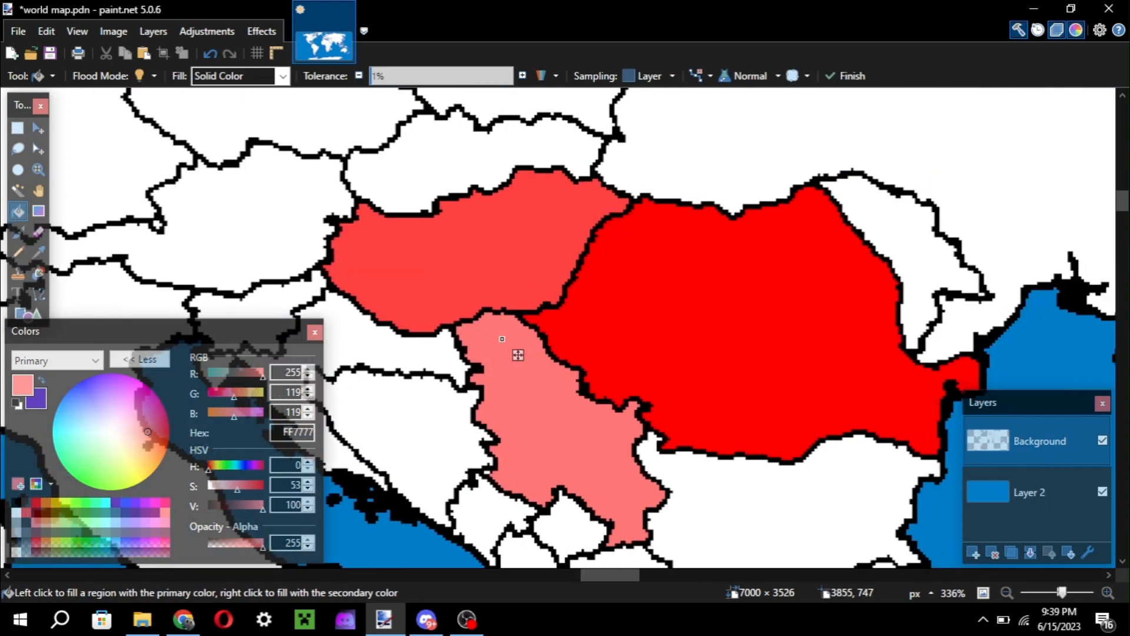
Undo the red fills of Serbia, Romania and Hungary.
key(ctrl+z)
key(ctrl+z)
key(ctrl+z)
key(ctrl+z)
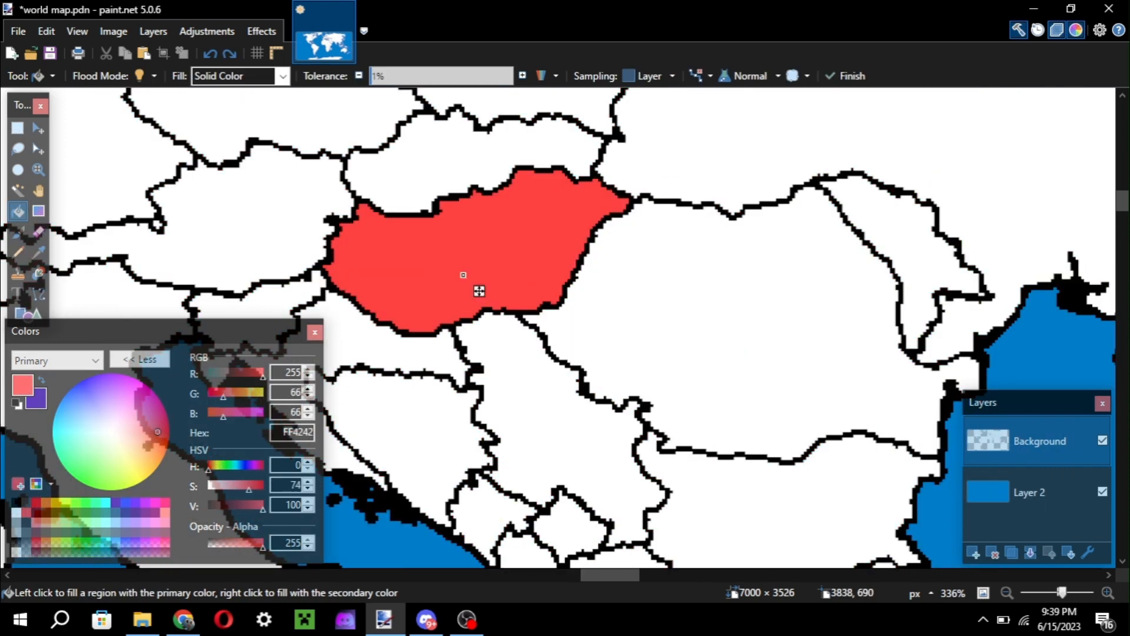
click(25, 512)
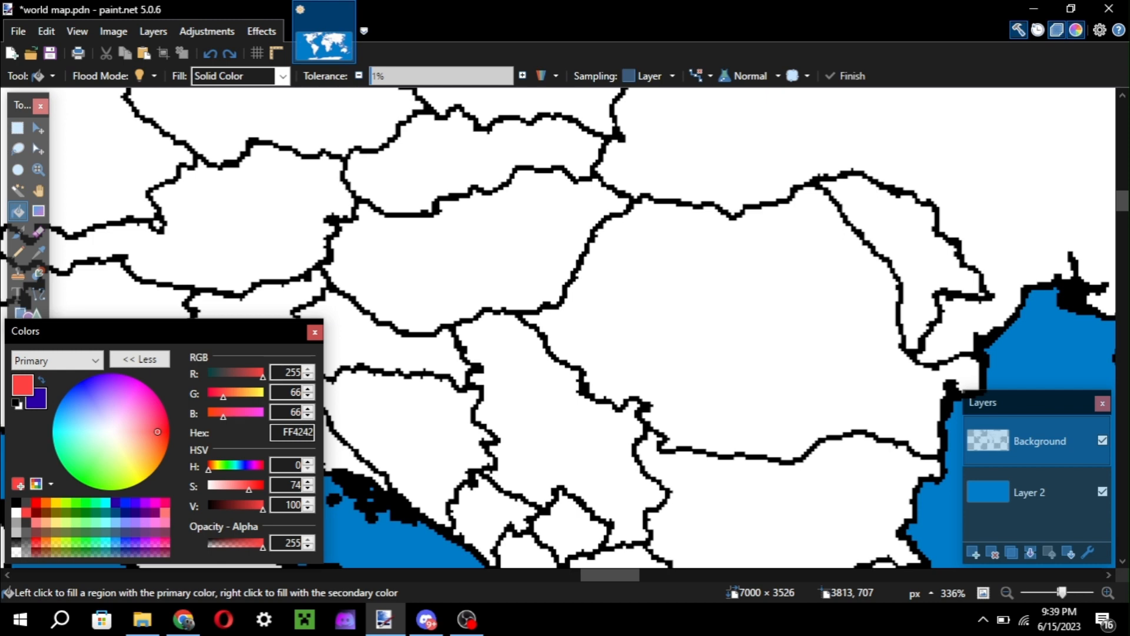
Try blue 0026FF and dark blue 2C00A8 as the primary colour.
scroll(421, 400, up, 1)
scroll(420, 400, down, 4)
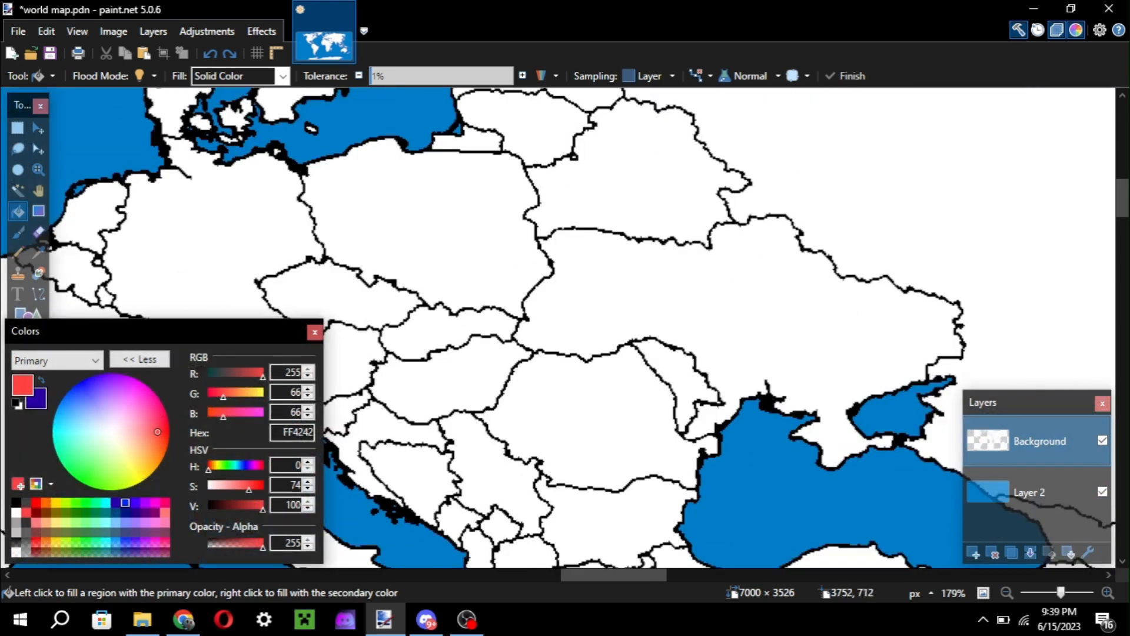
click(125, 502)
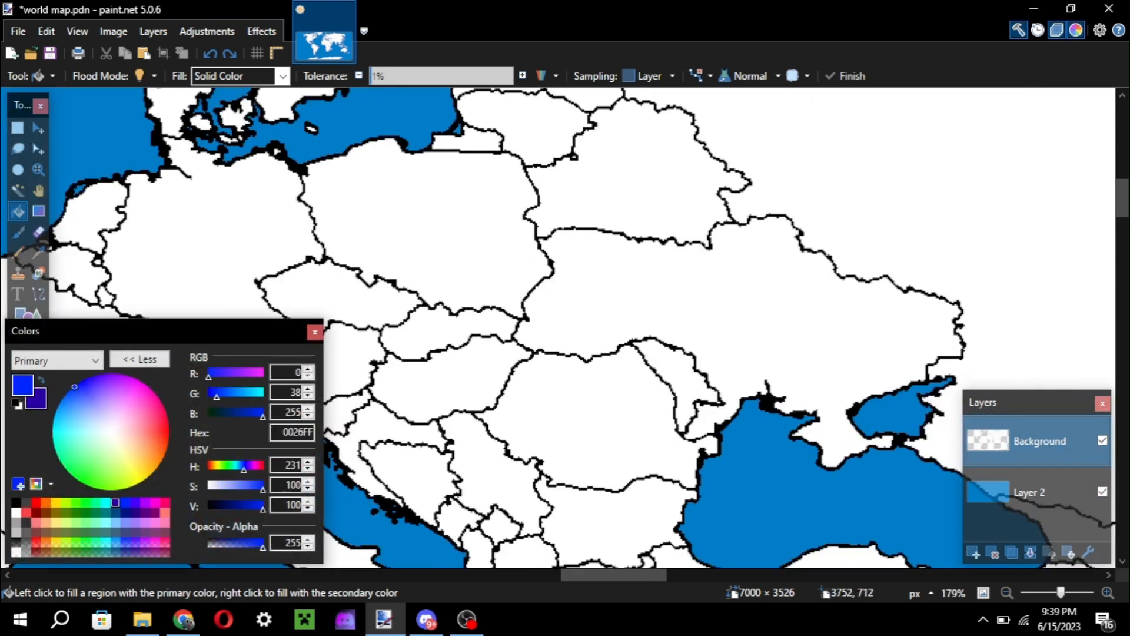
click(116, 502)
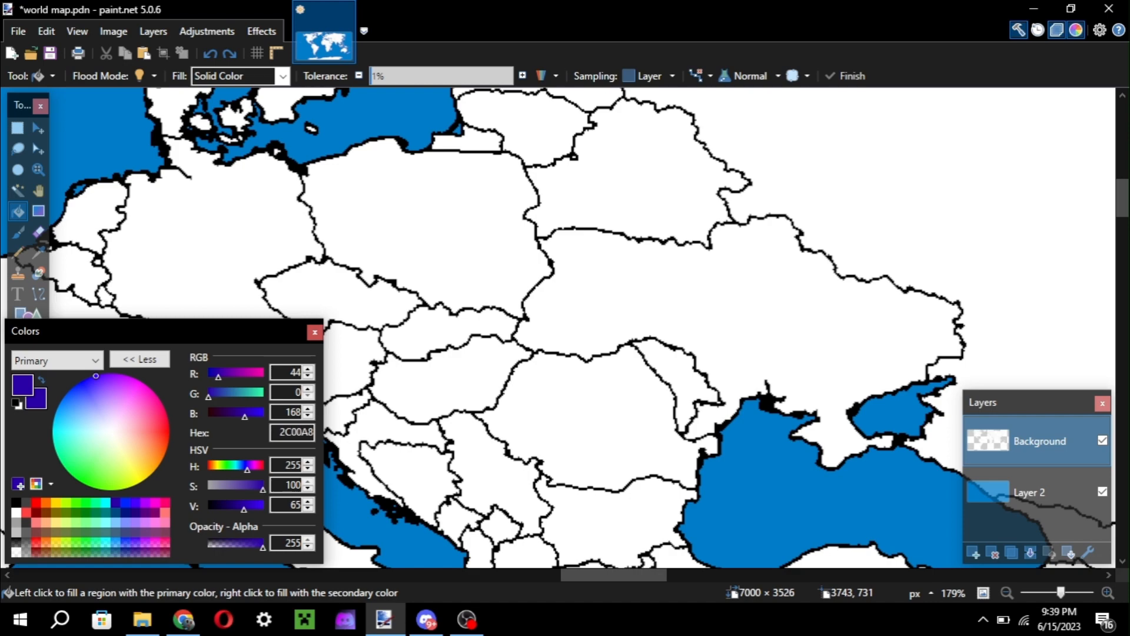
scroll(506, 236, down, 5)
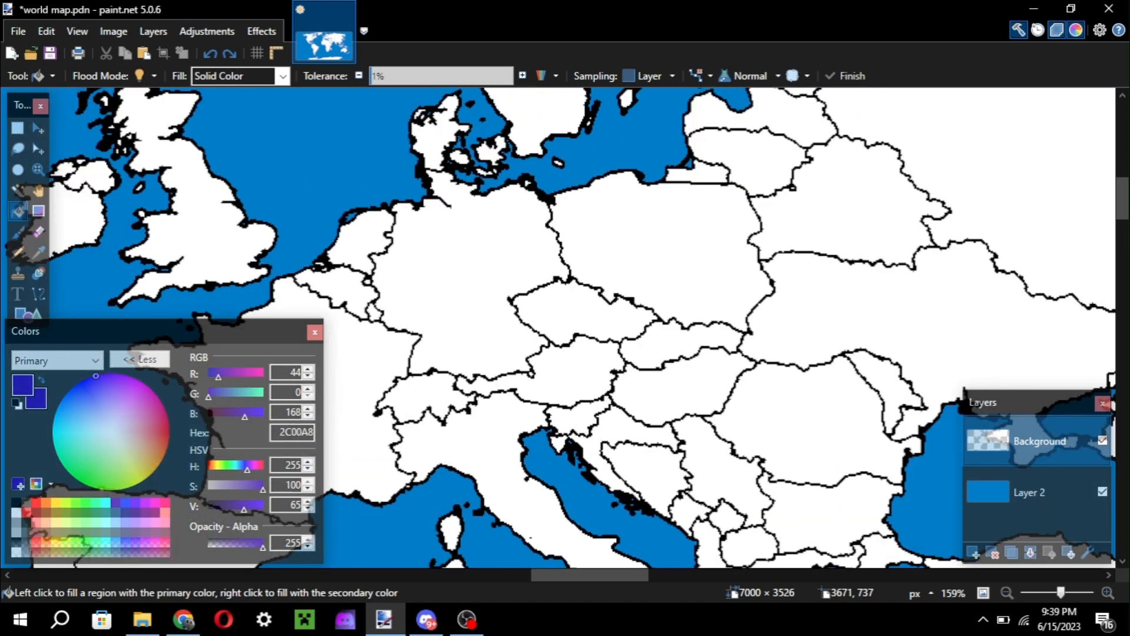
scroll(478, 449, up, 1)
key(ctrl+r)
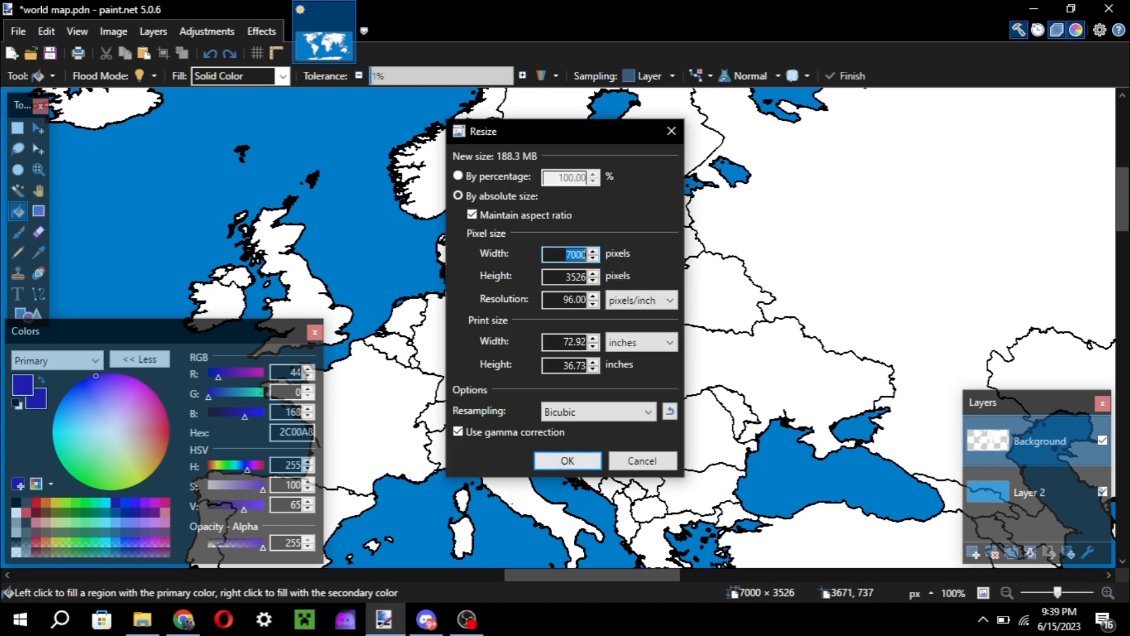
click(563, 456)
Set the primary colour to red FF0000 and fill mainland France and Corsica with it.
key(r)
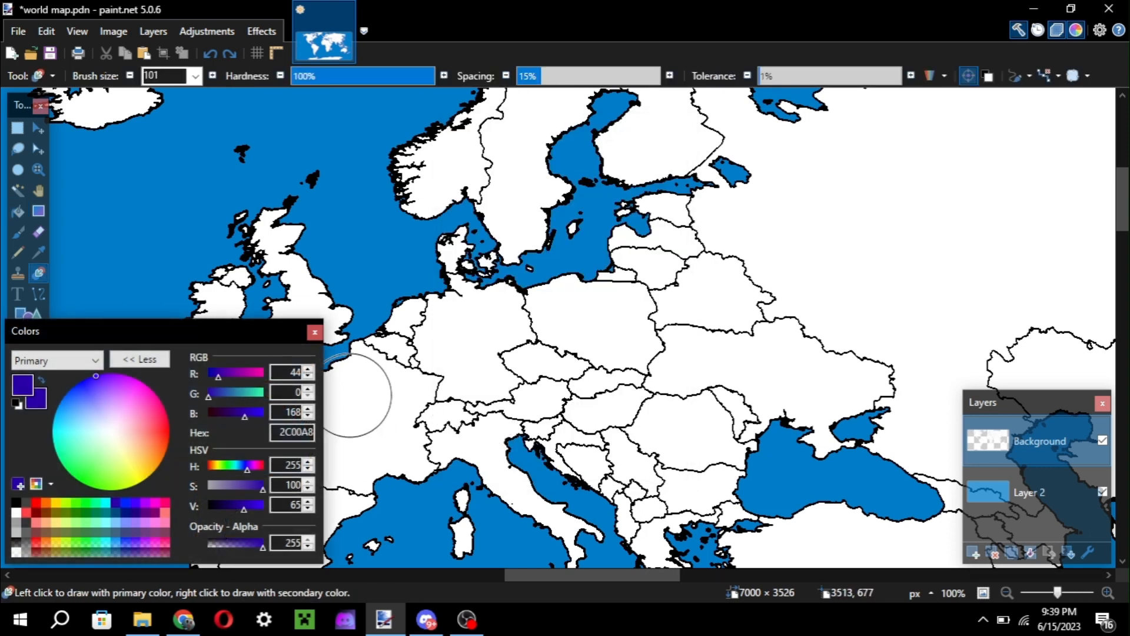
click(36, 502)
scroll(365, 404, down, 3)
key(f)
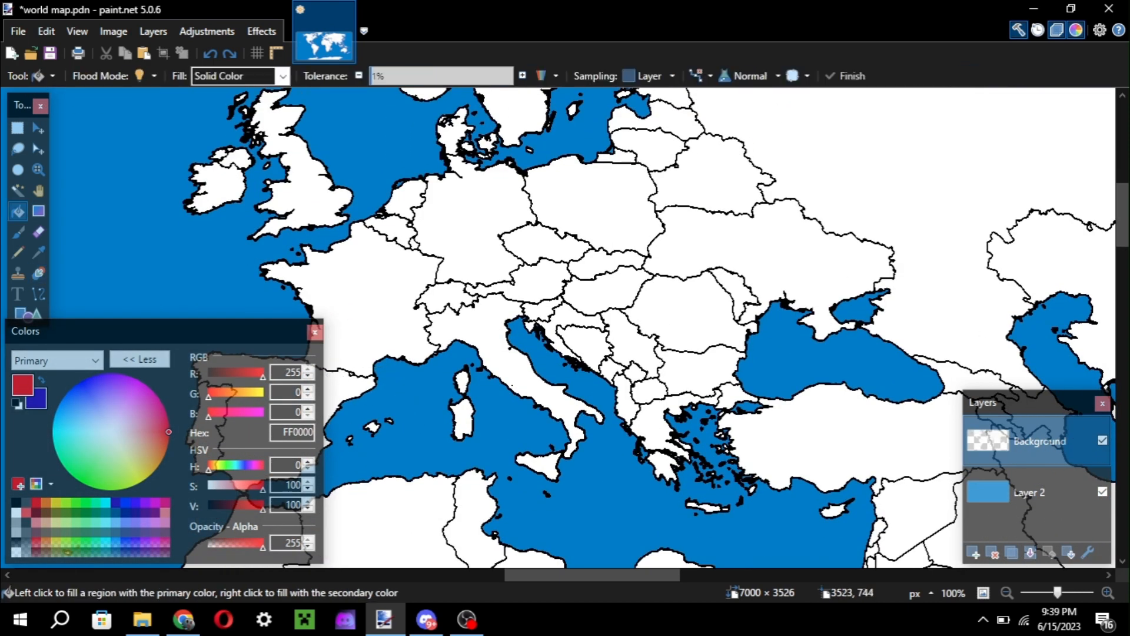
click(373, 348)
click(463, 382)
Enlarge the Recolor brush to 218 and recolour Spain and Portugal with the dark blue secondary colour 2C00A8.
key(r)
scroll(465, 380, left, 2)
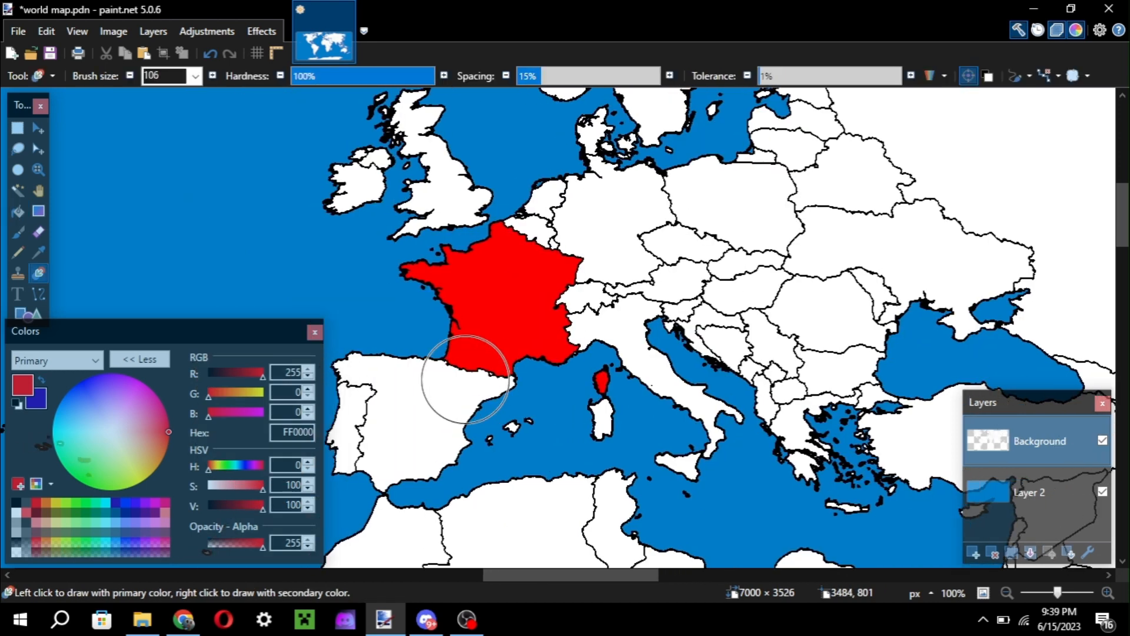
key(])
right_click(400, 420)
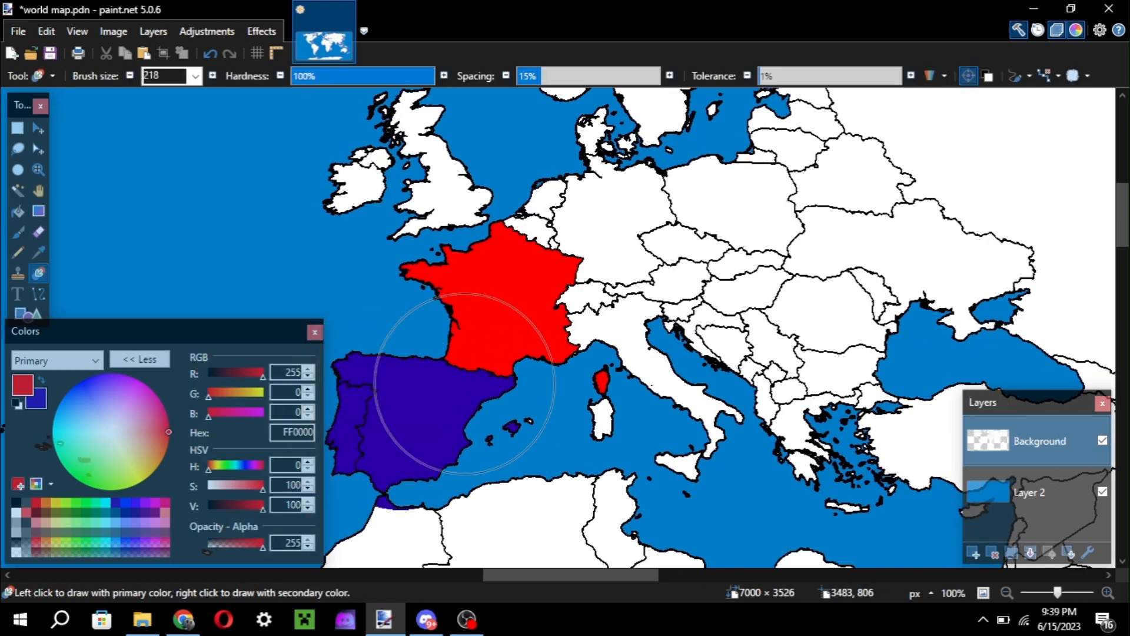
Recolour the white land across the rest of Europe, Russia, North Africa and the Middle East with the dark blue secondary colour.
mouse_move(464, 383)
mouse_down()
mouse_move(412, 415)
mouse_move(687, 412)
mouse_move(601, 303)
mouse_move(777, 377)
mouse_move(800, 374)
mouse_up()
scroll(800, 373, up, 5)
drag(612, 424, 575, 356)
scroll(575, 355, down, 5)
mouse_move(872, 230)
mouse_down()
mouse_move(558, 341)
mouse_move(467, 353)
mouse_move(454, 176)
mouse_move(819, 188)
mouse_move(825, 267)
mouse_move(277, 328)
mouse_move(353, 126)
mouse_move(846, 245)
mouse_move(1028, 395)
mouse_move(1024, 311)
mouse_move(1110, 422)
mouse_move(721, 369)
mouse_move(3, 451)
mouse_up()
scroll(777, 265, right, 5)
scroll(818, 189, up, 6)
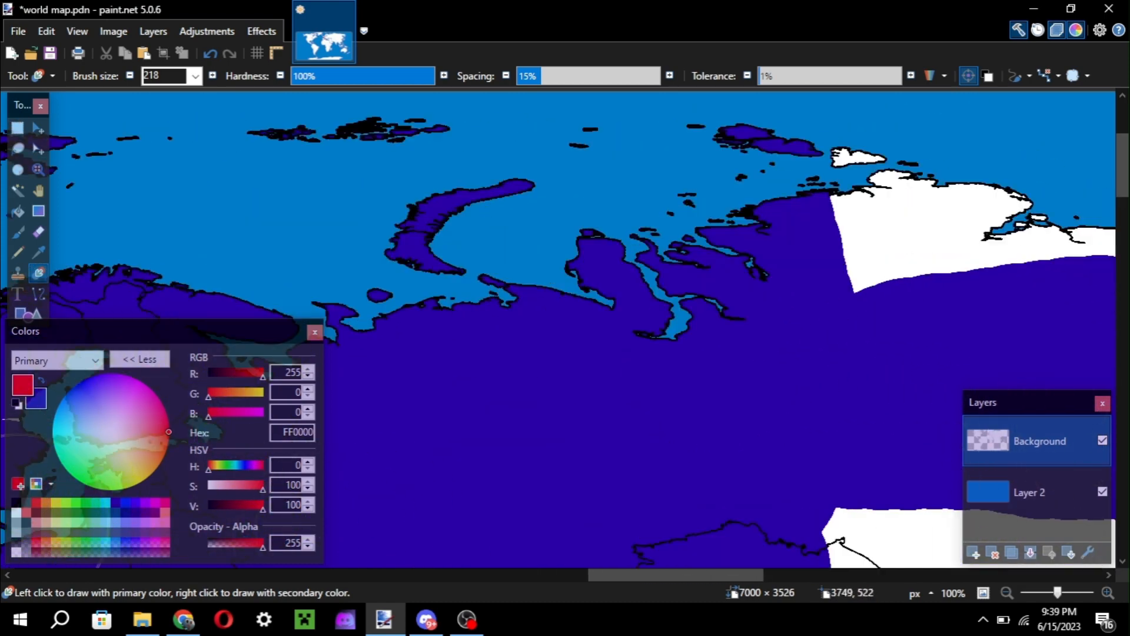
mouse_move(6, 524)
mouse_down()
mouse_move(354, 454)
mouse_move(559, 485)
mouse_move(857, 558)
mouse_move(996, 189)
mouse_move(636, 164)
mouse_move(585, 88)
mouse_move(760, 357)
mouse_move(1034, 252)
mouse_up()
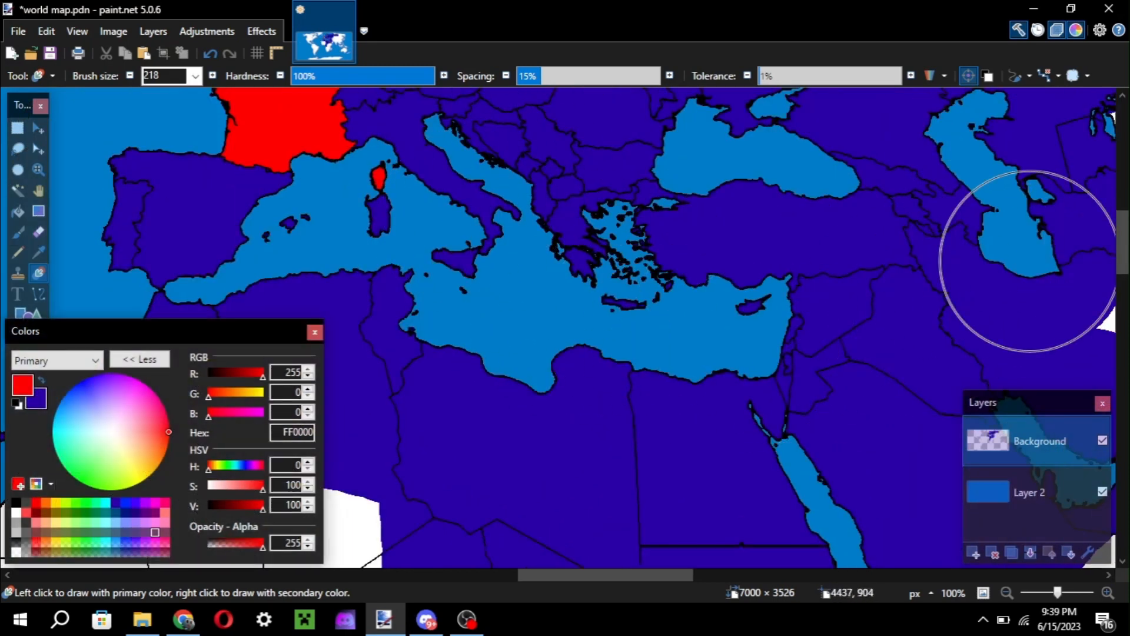
Set the primary colour to pink FF7FB6 and enlarge the Recolor brush to 303 over Spain and France.
click(165, 522)
ctrl+scroll(434, 367, down, 1)
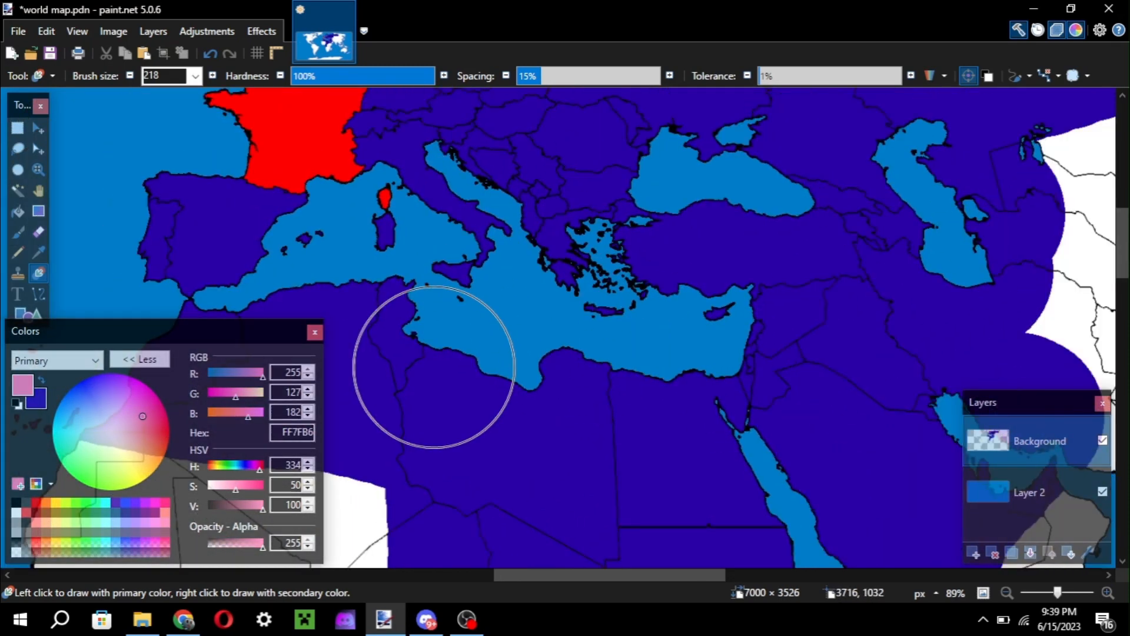
ctrl+scroll(434, 367, down, 4)
key(ctrl+bracketright)
key(ctrl+bracketright)
key(ctrl+bracketright)
key(ctrl+bracketright)
key(ctrl+bracketright)
key(ctrl+bracketright)
key(ctrl+bracketright)
key(ctrl+bracketright)
key(ctrl+bracketright)
key(ctrl+bracketright)
key(ctrl+bracketright)
key(ctrl+bracketright)
key(ctrl+bracketright)
key(ctrl+bracketright)
key(ctrl+bracketright)
key(ctrl+bracketright)
key(ctrl+bracketright)
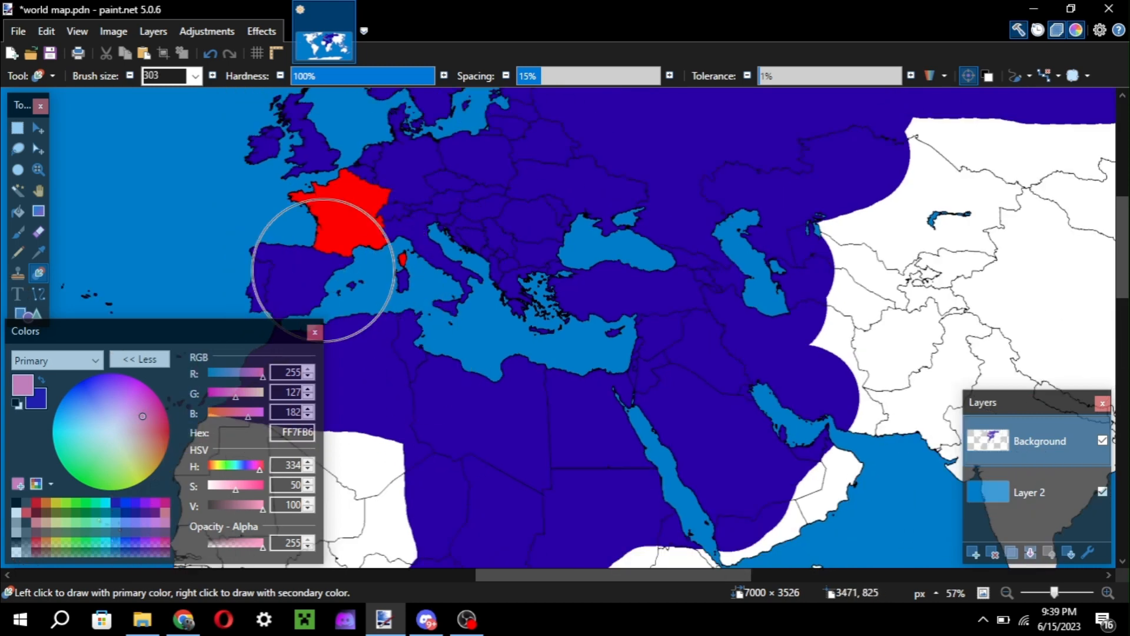